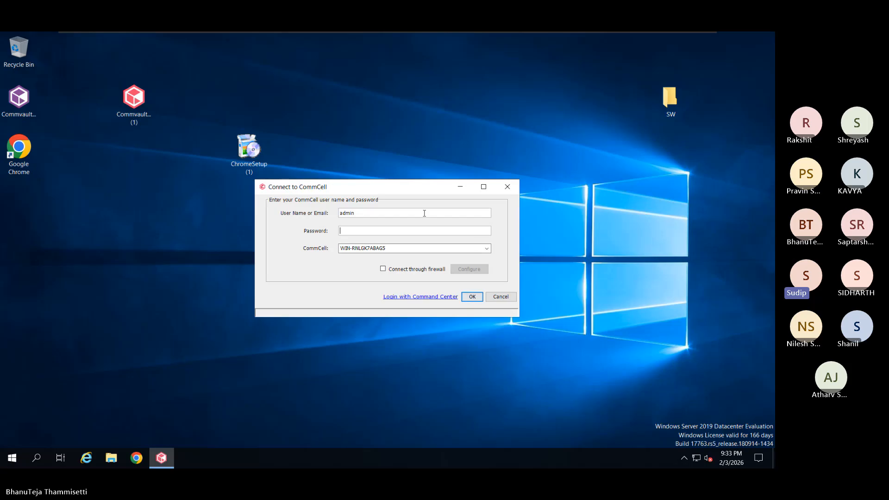
- Sign in to the CommCell with the administrator account's password
type("*********")
key("Return")
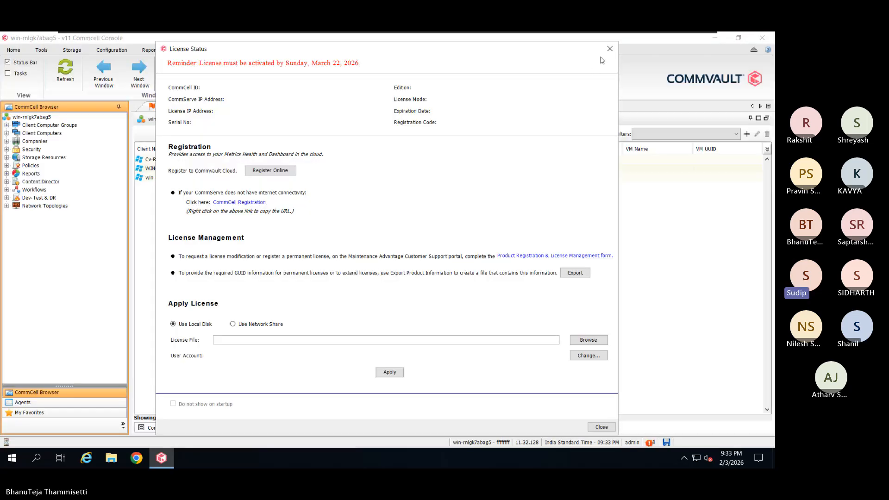
- Close the License Status reminder, review the three client computers, and launch Chrome
left_click(614, 43)
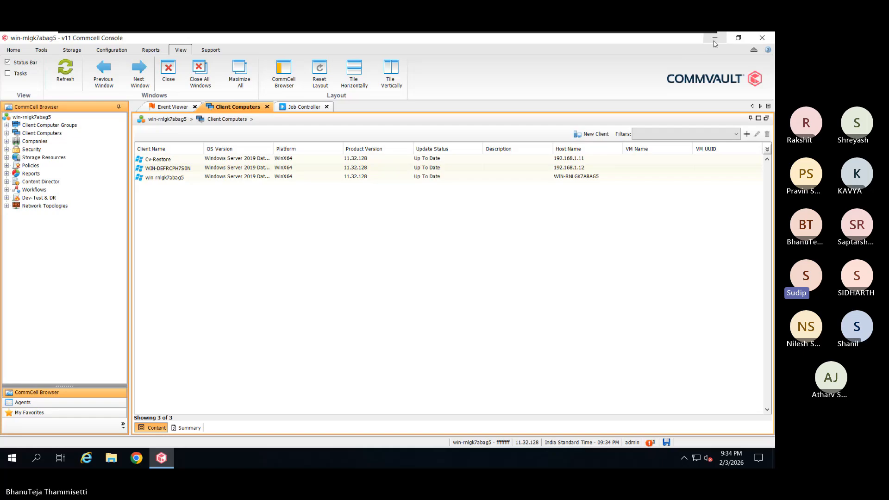
left_click(133, 463)
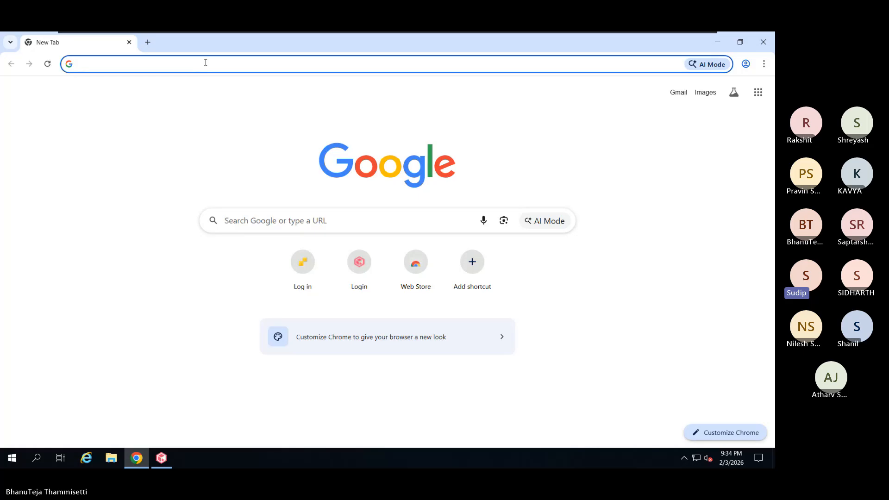
- Go to the 'Log in - VMware ESXi - 192.168.1.60' page from the address bar suggestions
type("192.168.1.60")
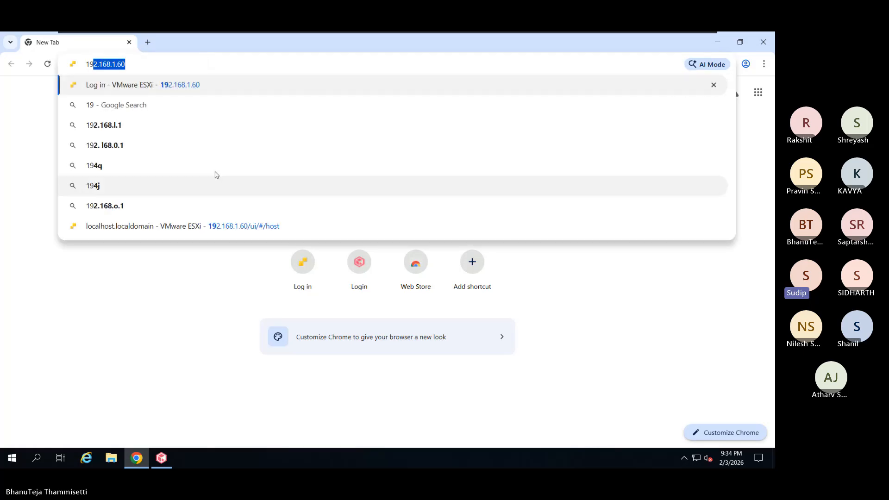
left_click(235, 85)
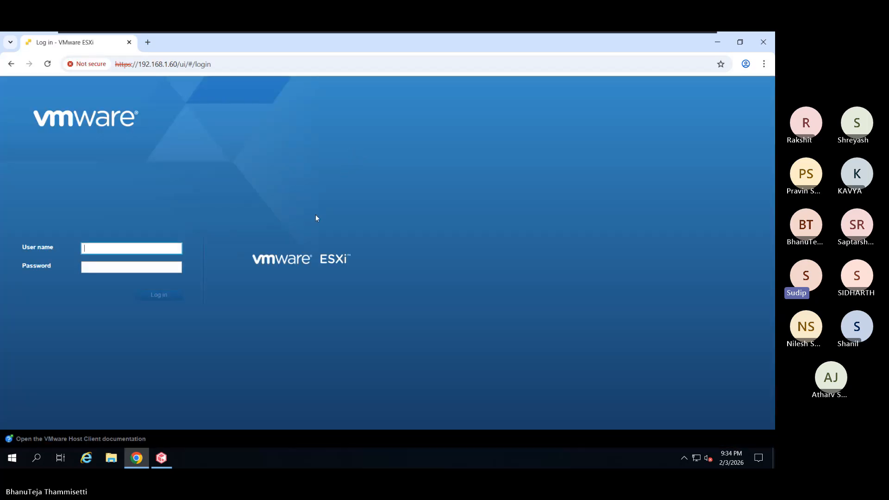
- Log in to the ESXi host as root, retyping the password after the first attempt fails
left_click(169, 248)
type("root")
key("Tab")
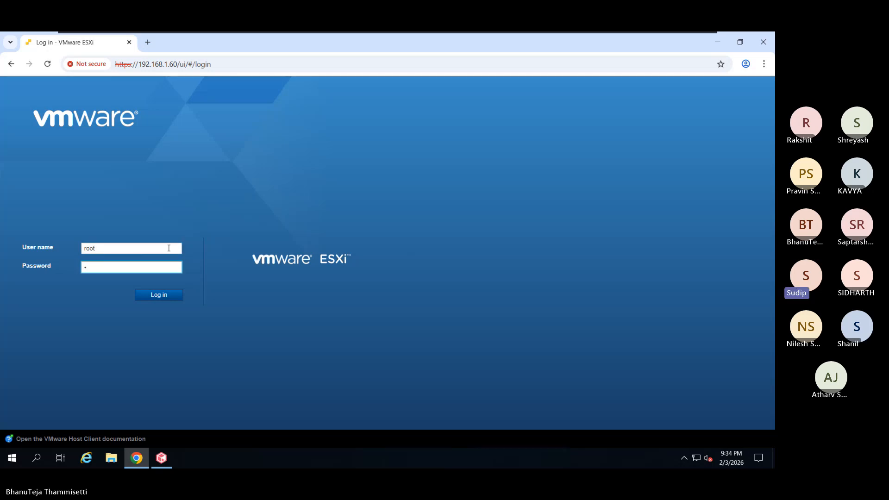
key("Return")
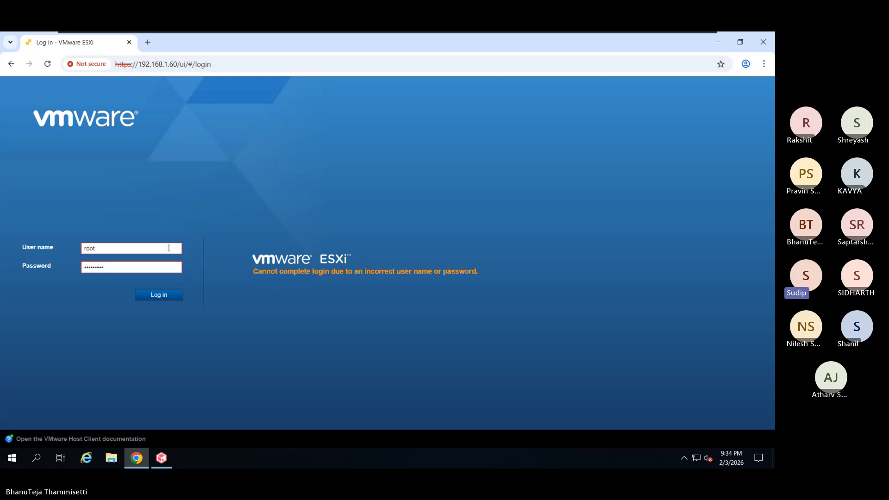
left_click_drag(133, 269, 1, 254)
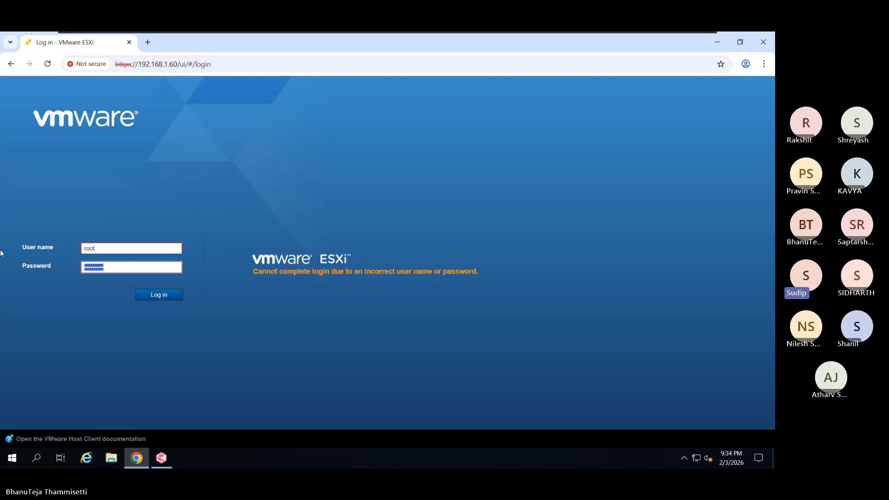
type("••••••")
key("Return")
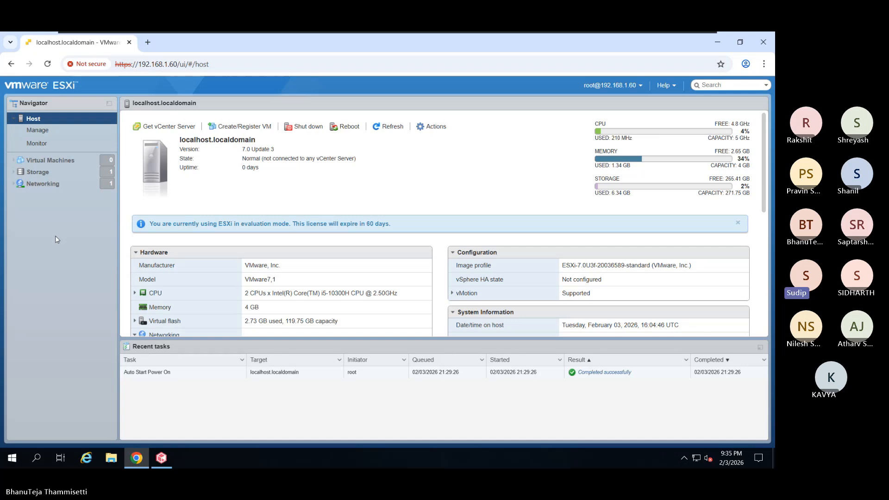
- Start creating a new virtual machine from Virtual Machines and name it Win_Tst
left_click(50, 160)
left_click(151, 132)
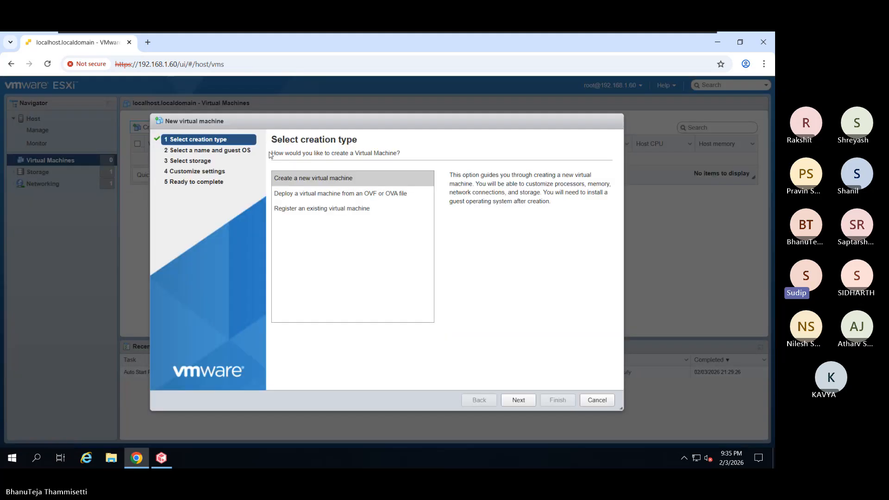
left_click(520, 402)
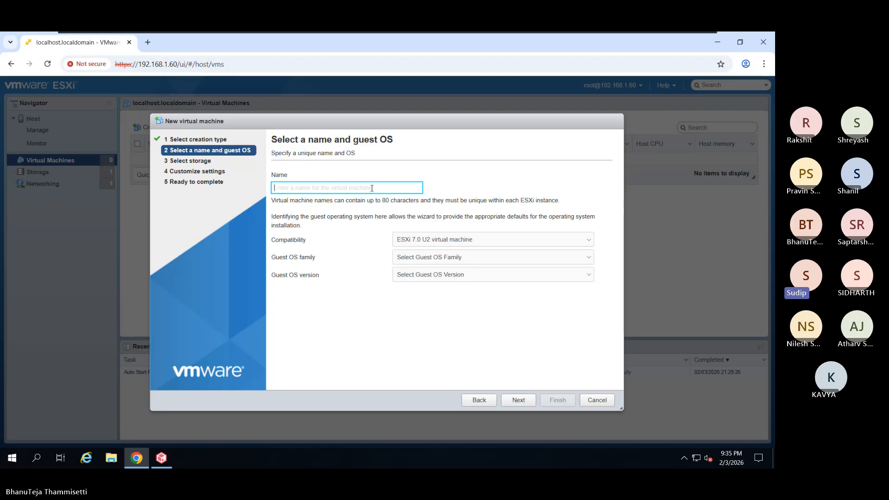
type("W")
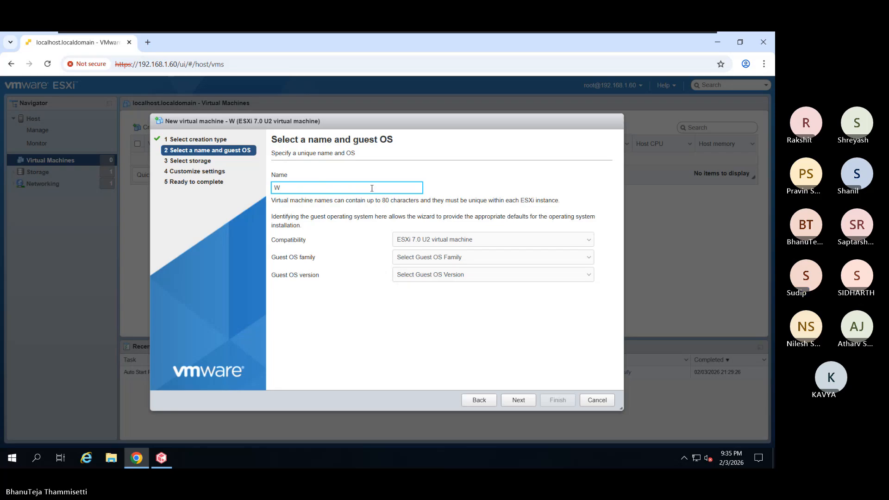
type("in_TSt")
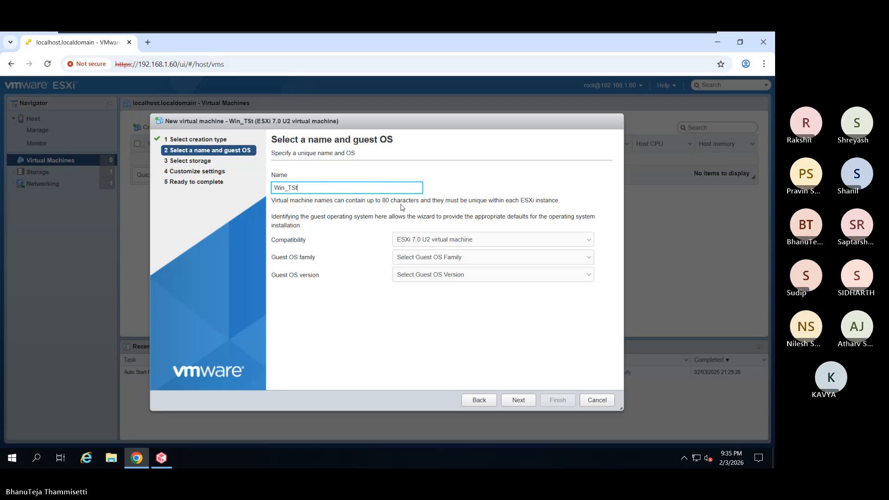
key("BackSpace")
key("BackSpace")
type("st")
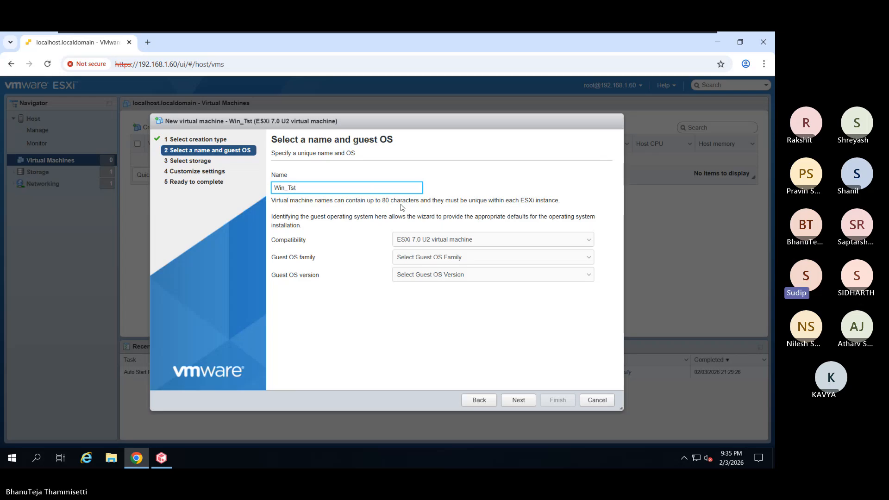
- Try guest OS family Windows with version Microsoft Windows Server 2019 (64-bit)
left_click(444, 258)
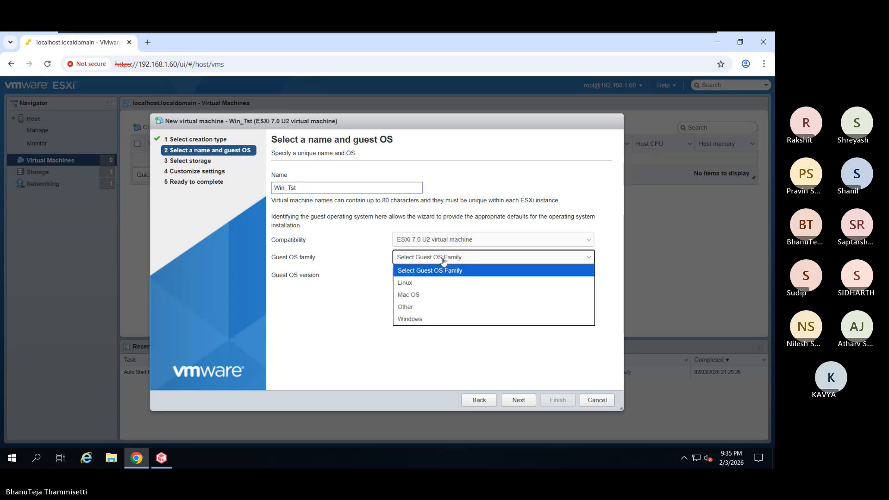
left_click(443, 320)
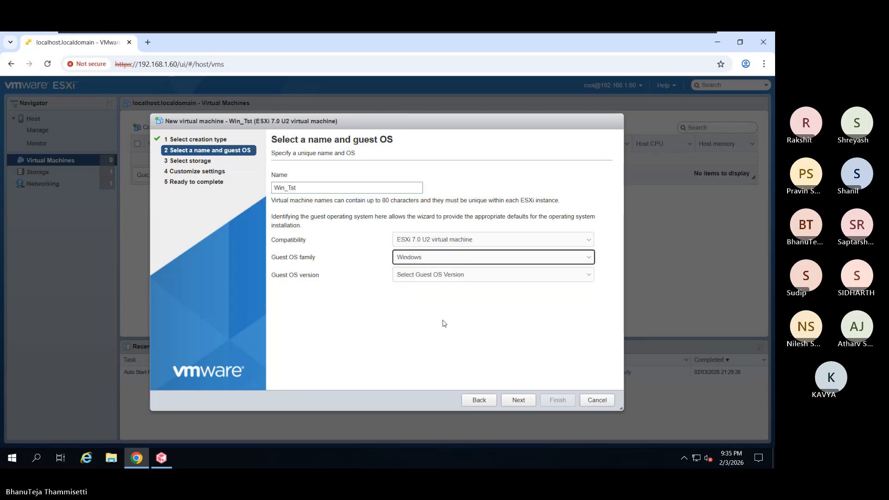
left_click(451, 276)
scroll(451, 273, "down", 5)
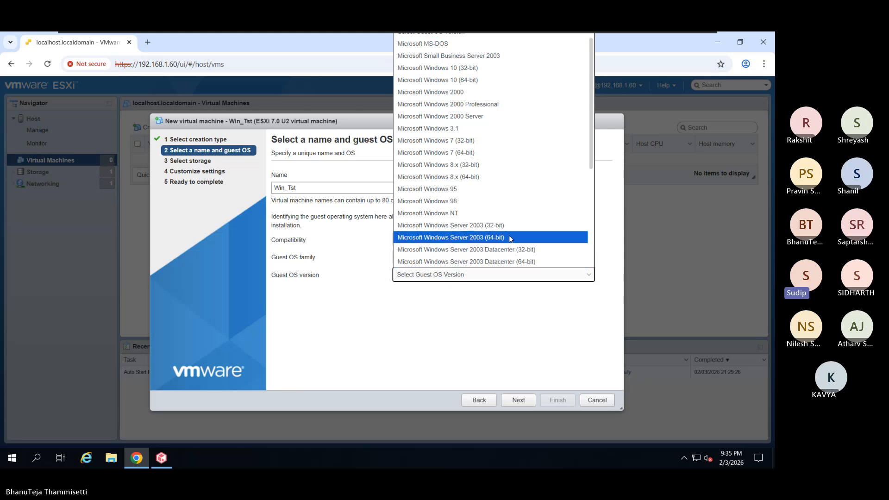
left_click(501, 201)
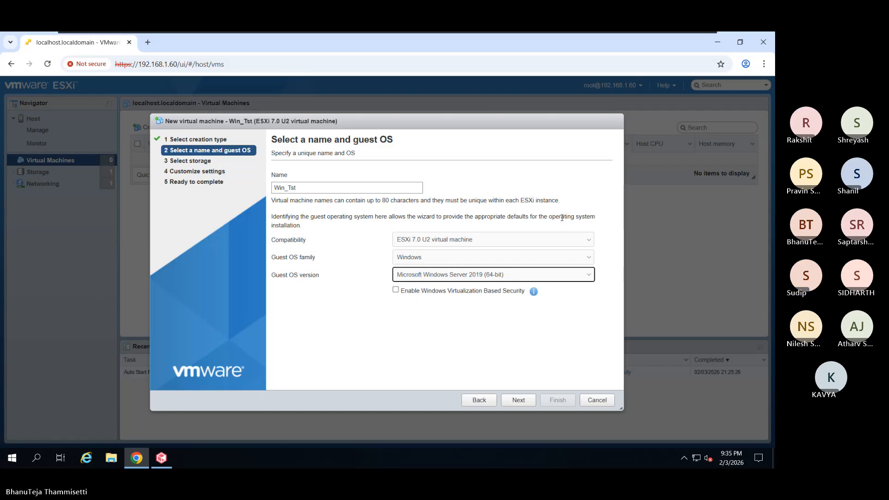
- Switch the guest OS family to Linux and settle on Ubuntu Linux (64-bit) as version
left_click(446, 261)
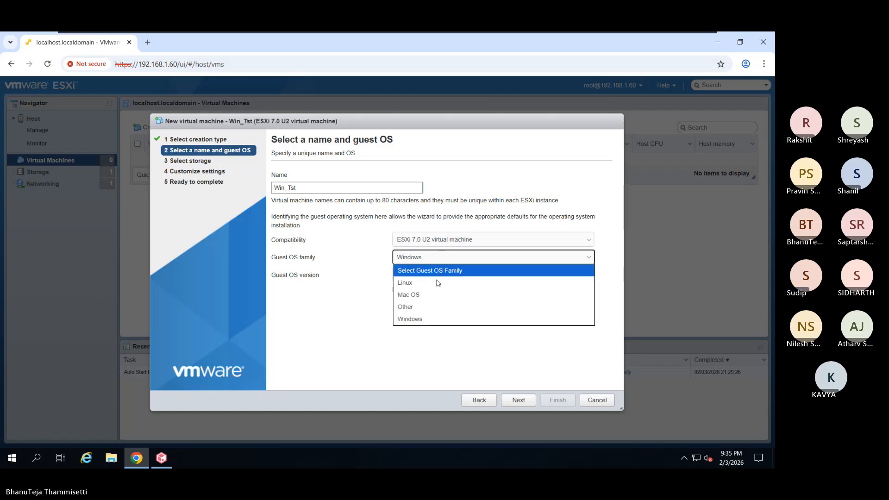
left_click(435, 283)
left_click(436, 277)
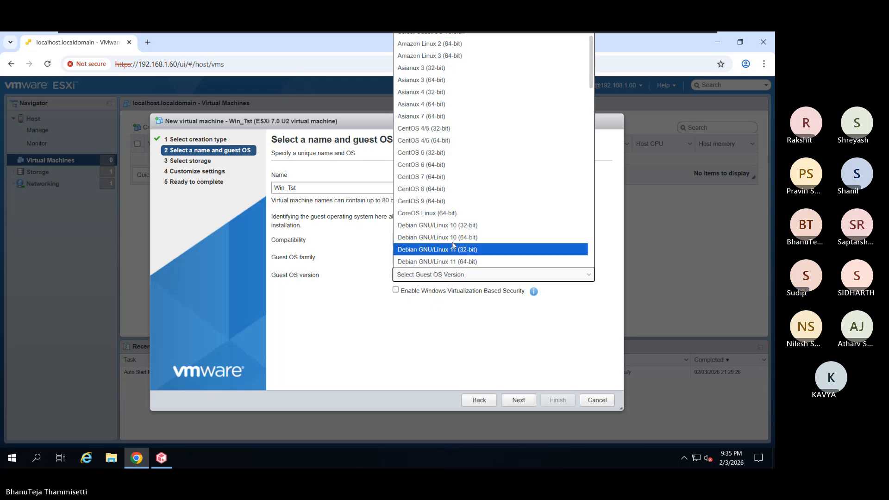
scroll(457, 135, "down", 12)
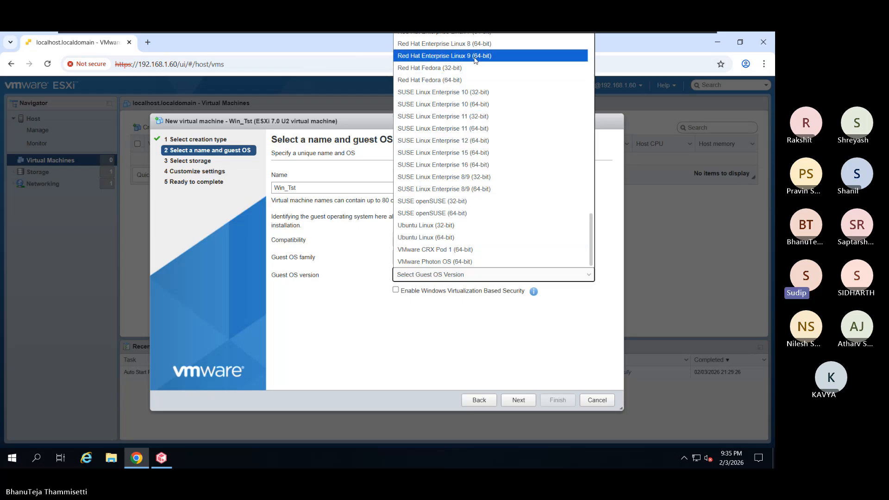
scroll(475, 58, "up", 2)
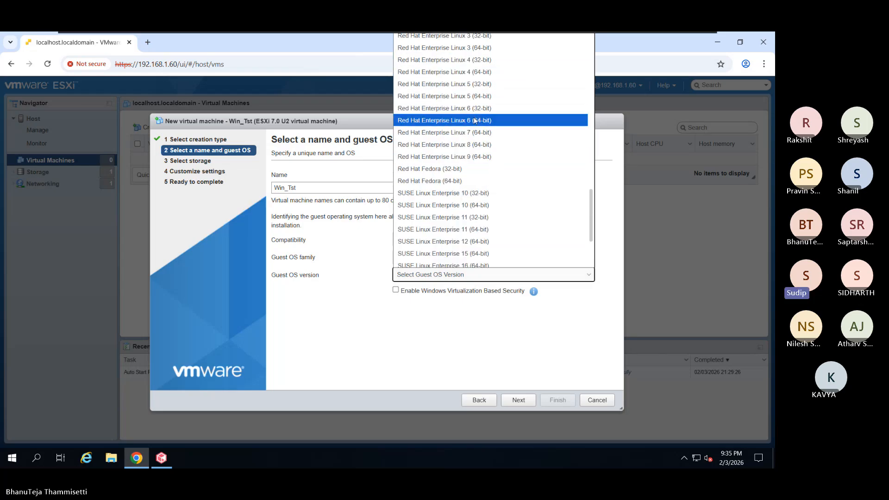
left_click(481, 157)
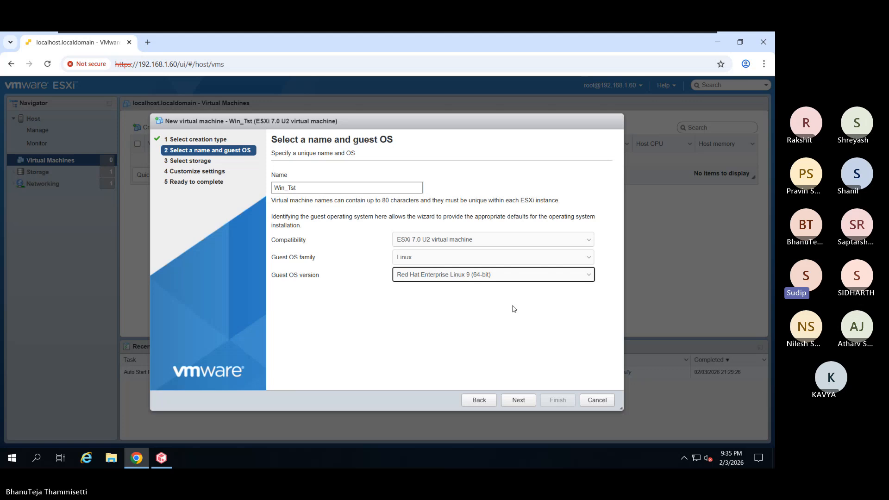
left_click(482, 275)
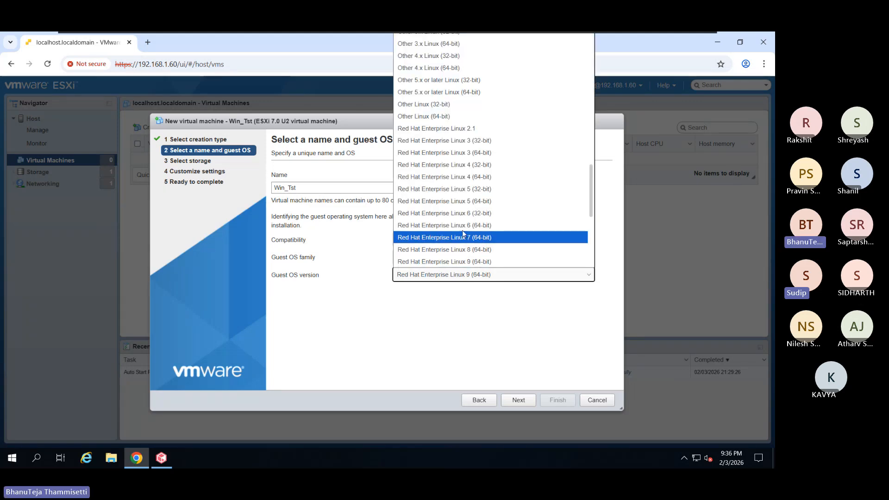
scroll(463, 233, "down", 5)
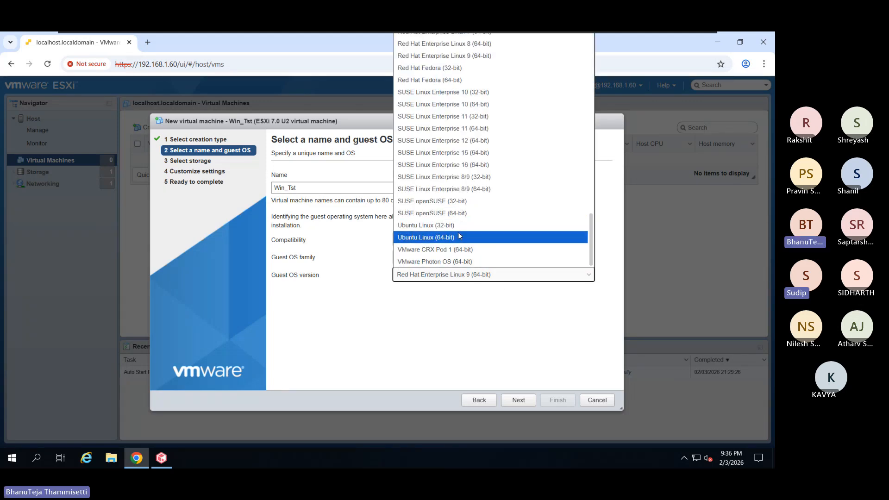
left_click(459, 237)
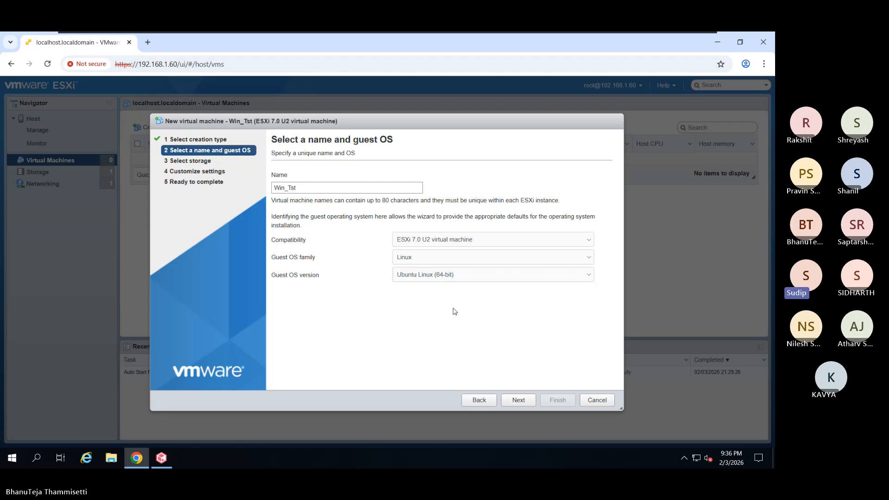
- Keep datastore1 as storage and set CD/DVD Drive 1 to Datastore ISO file
left_click(531, 404)
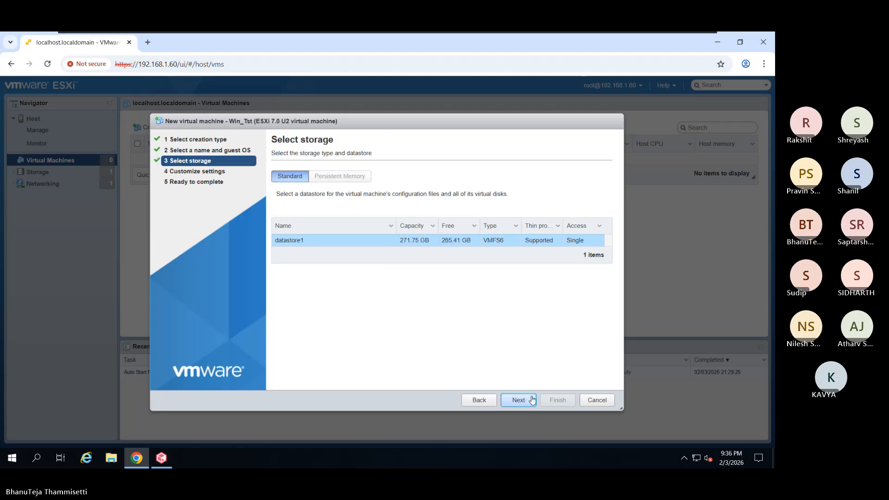
left_click(518, 400)
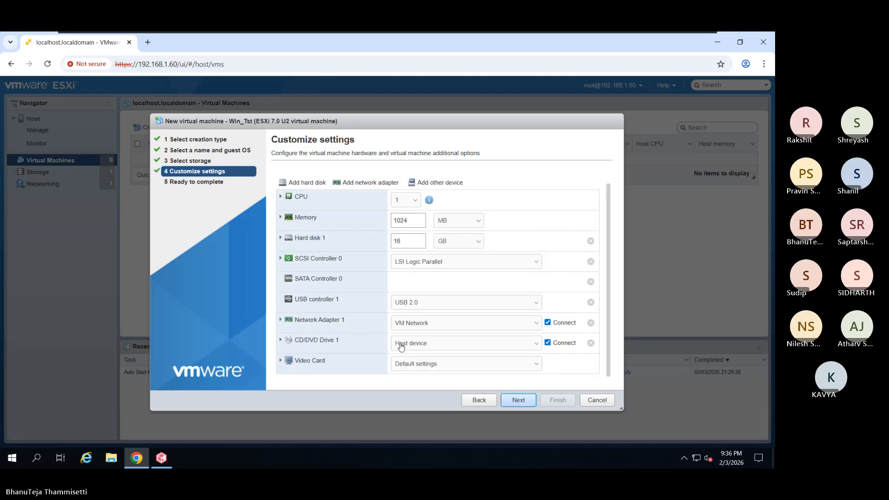
left_click(416, 344)
left_click(417, 368)
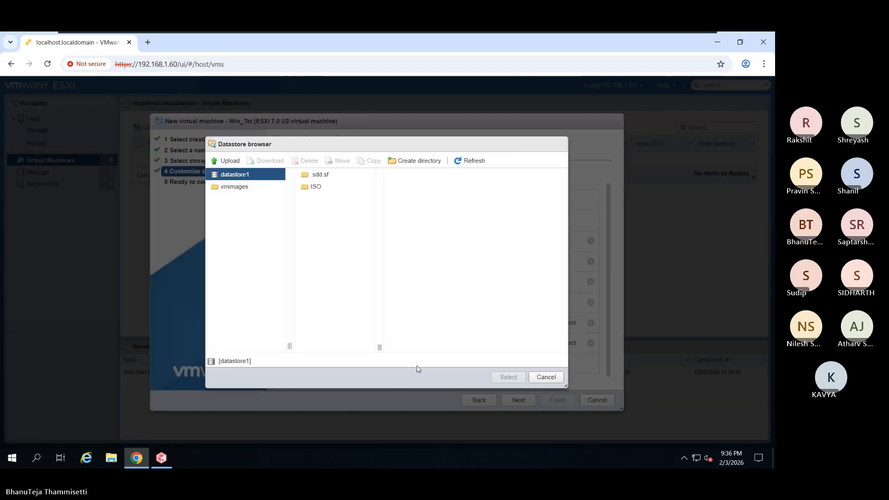
- Open datastore1's ISO folder, then cancel the upload file picker without choosing a file
left_click(340, 187)
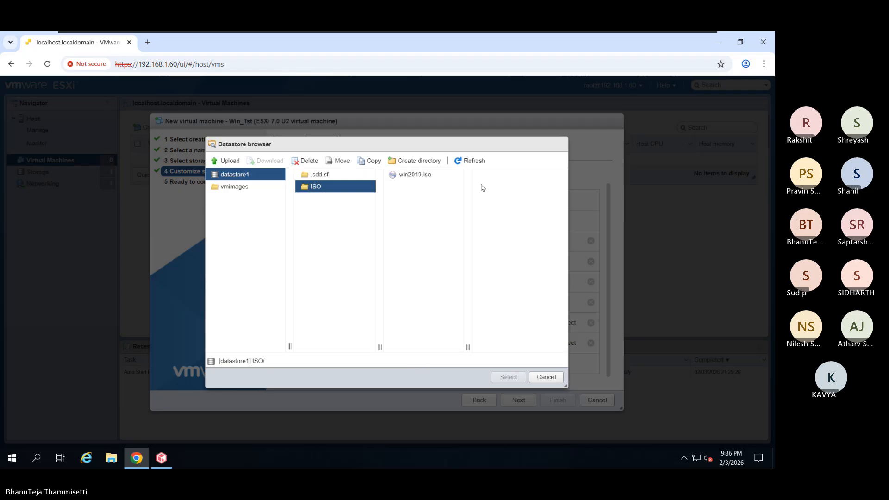
left_click(226, 160)
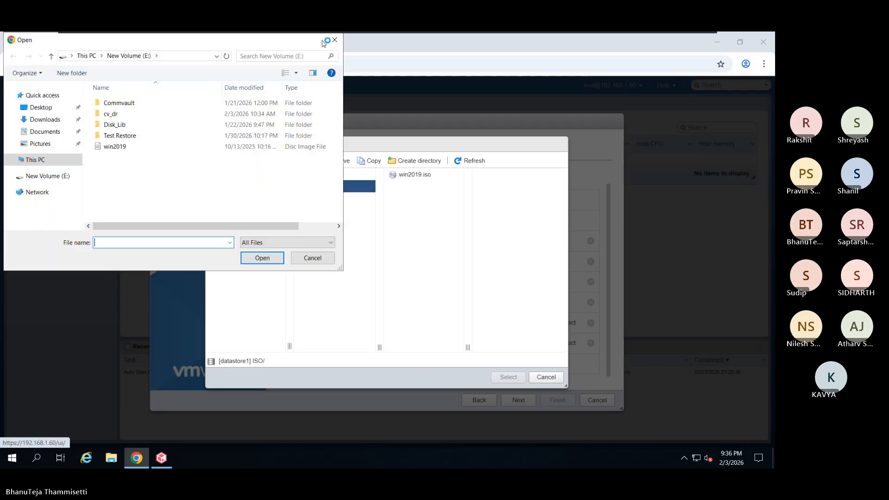
left_click(334, 40)
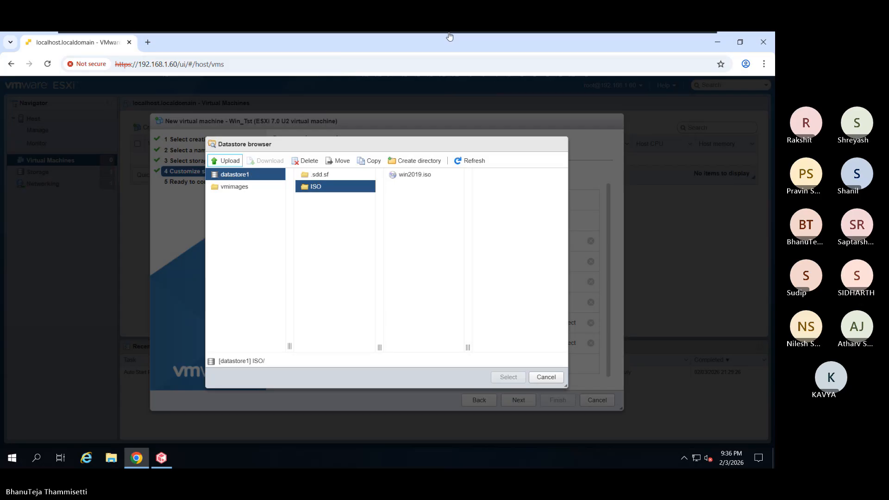
mouse_move(449, 36)
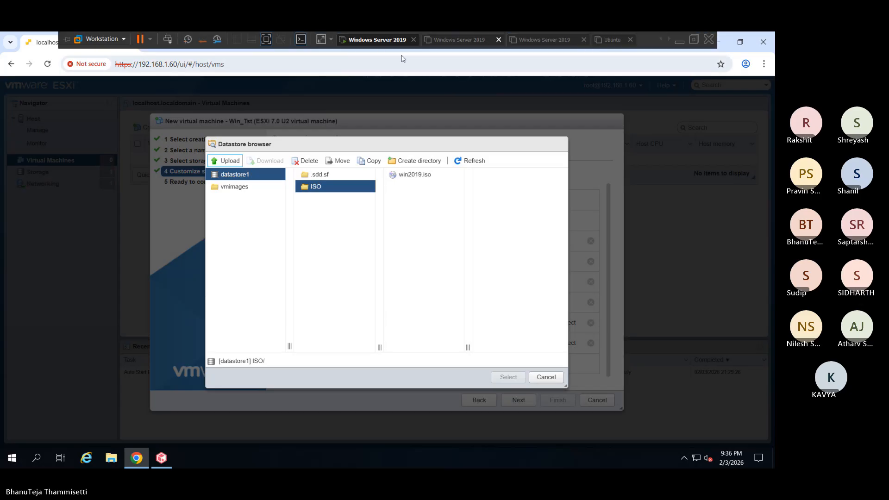
left_click(262, 40)
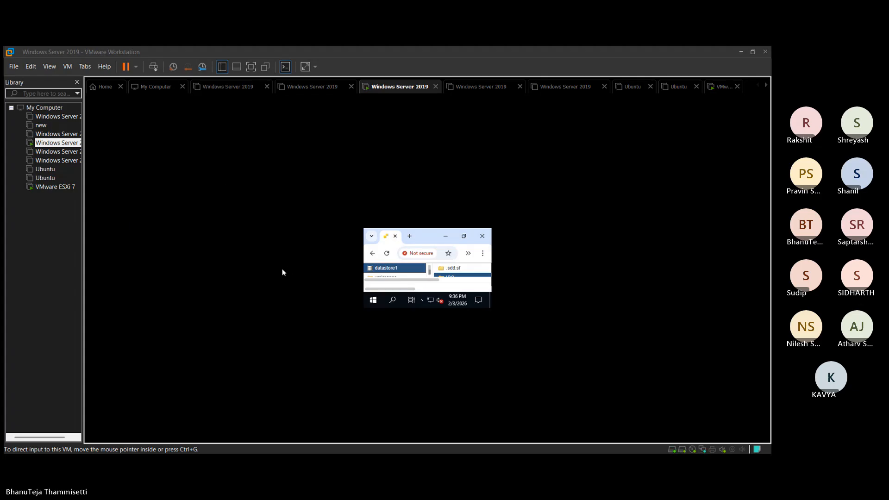
left_click(737, 60)
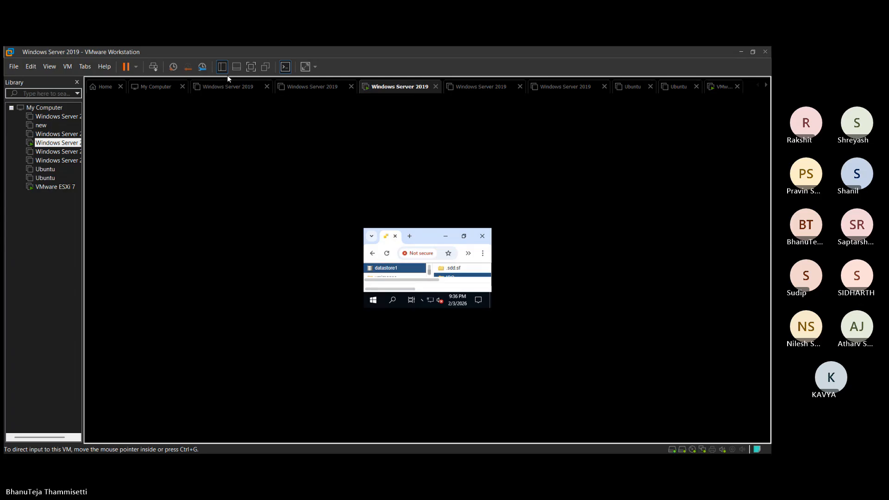
left_click(250, 67)
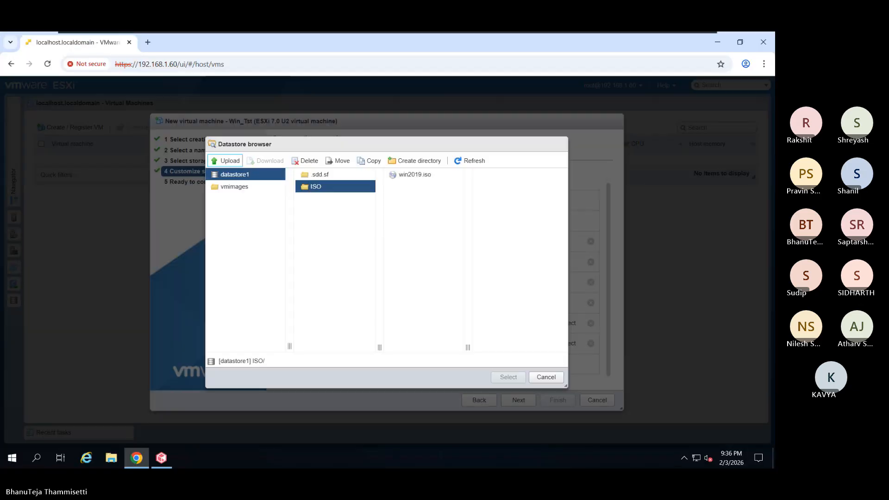
- Paste ubuntu-22.04.5-desktop-amd64.iso into New Volume (E:) in File Explorer, then minimize Explorer
left_click(108, 461)
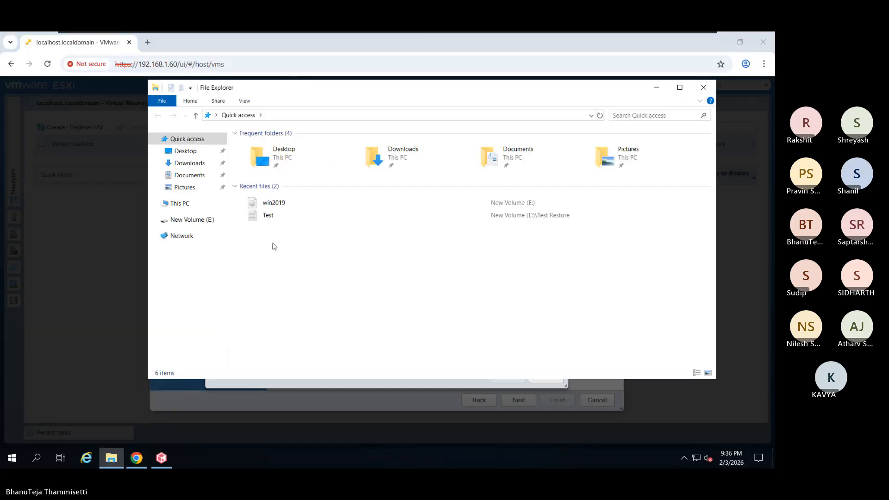
left_click(197, 204)
double_click(565, 252)
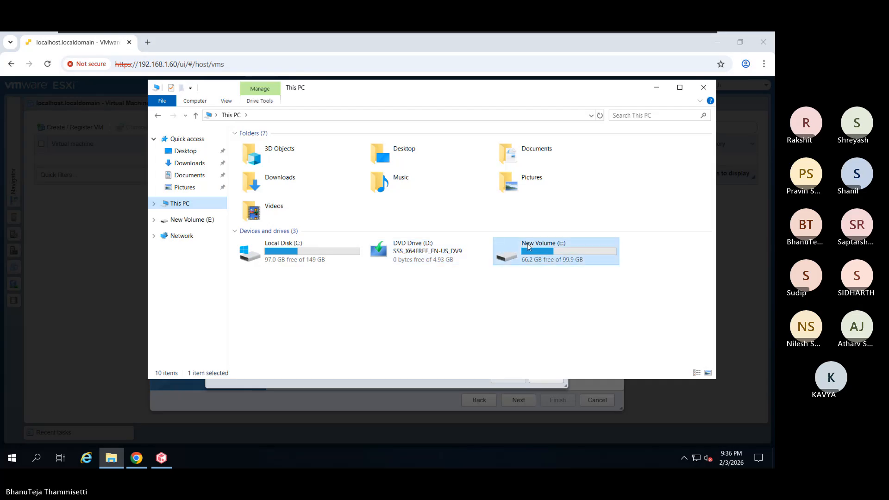
right_click(263, 227)
left_click(282, 298)
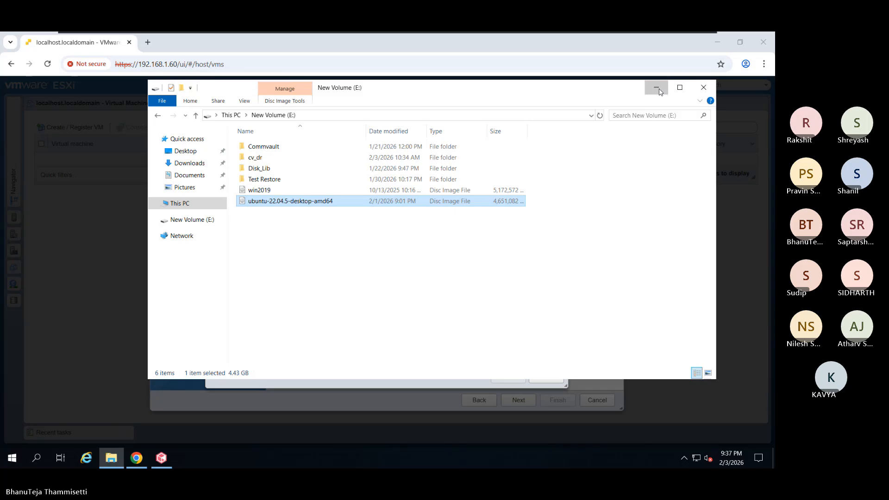
left_click(659, 91)
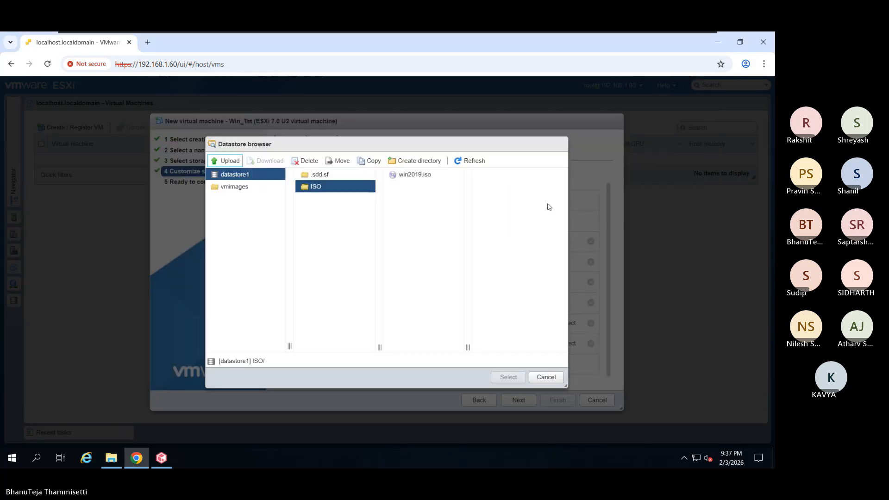
- Upload ubuntu-22.04.5-desktop-amd64 into datastore1's ISO folder and return to the Commvault console
left_click(225, 161)
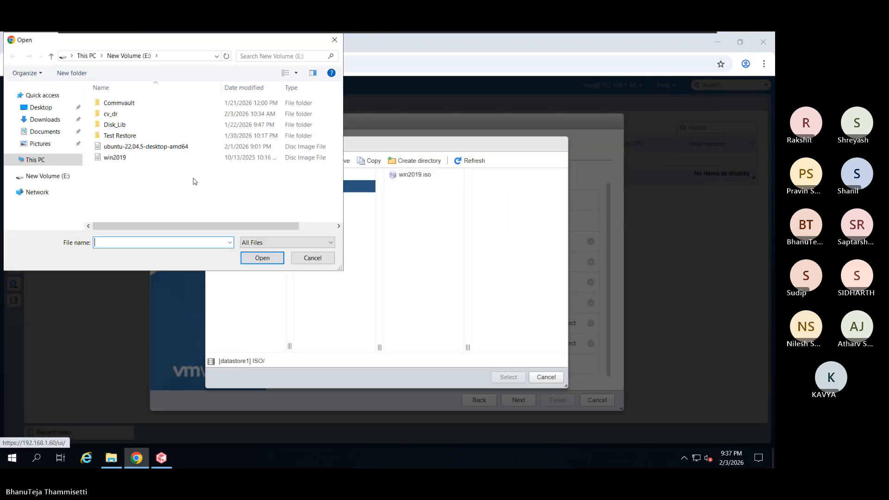
left_click(137, 147)
left_click(263, 257)
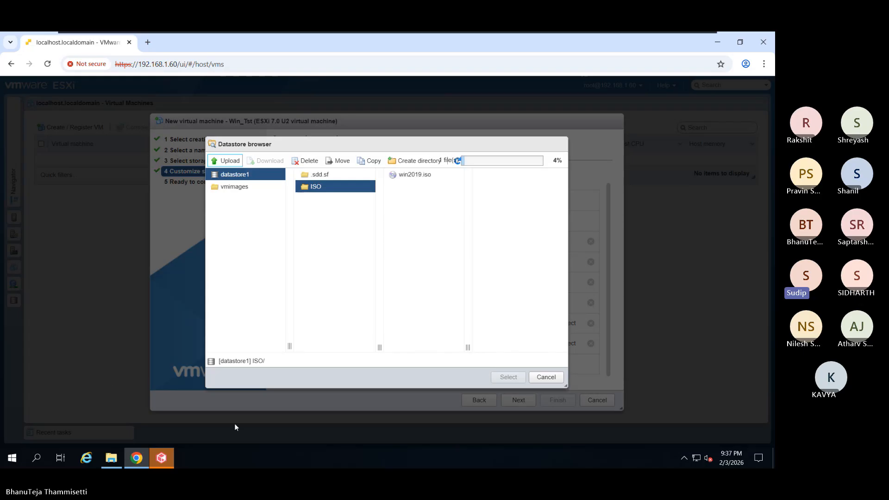
left_click(163, 459)
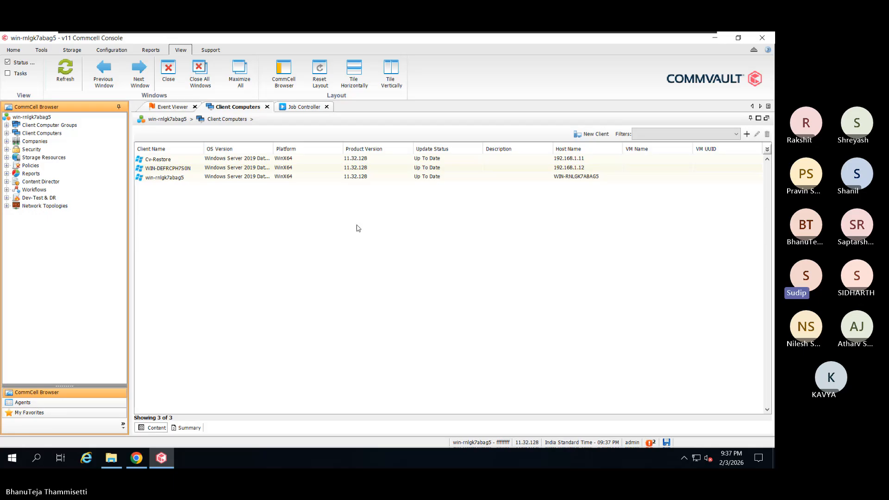
- Open win-rnlgk7abag5's Virtual Server agent, confirm it has no instances, then bring up Client Computers options
double_click(58, 134)
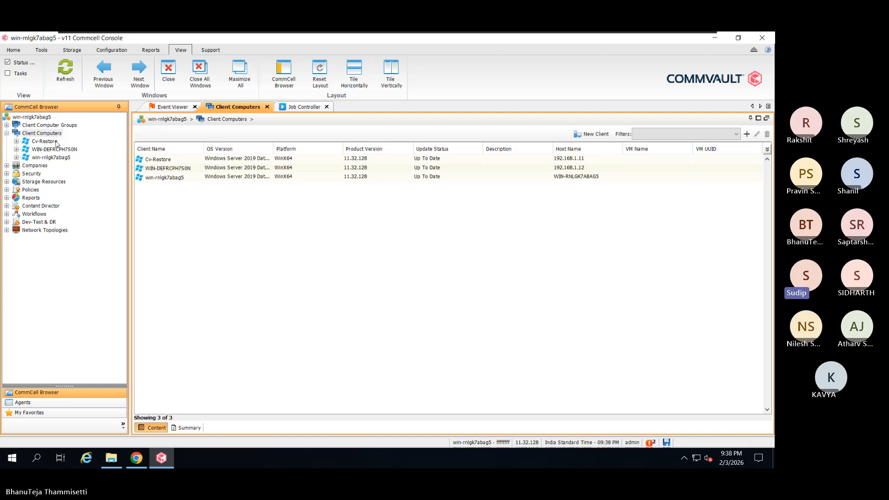
left_click(49, 158)
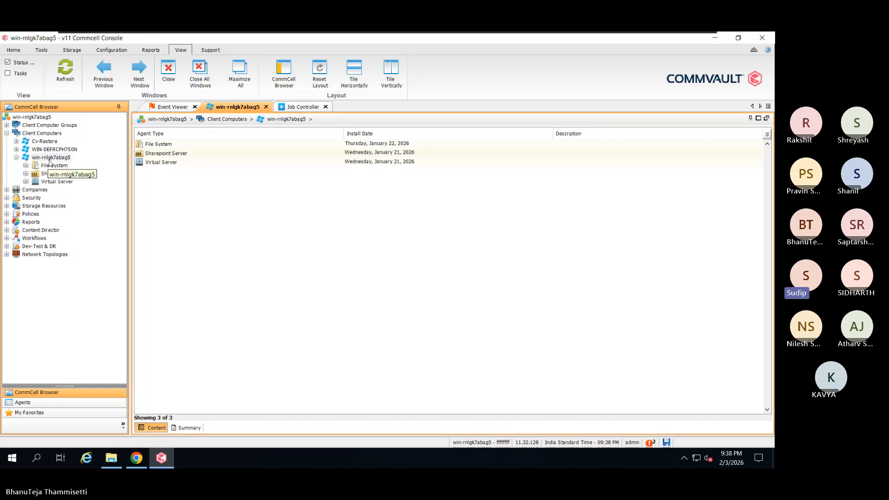
left_click(26, 182)
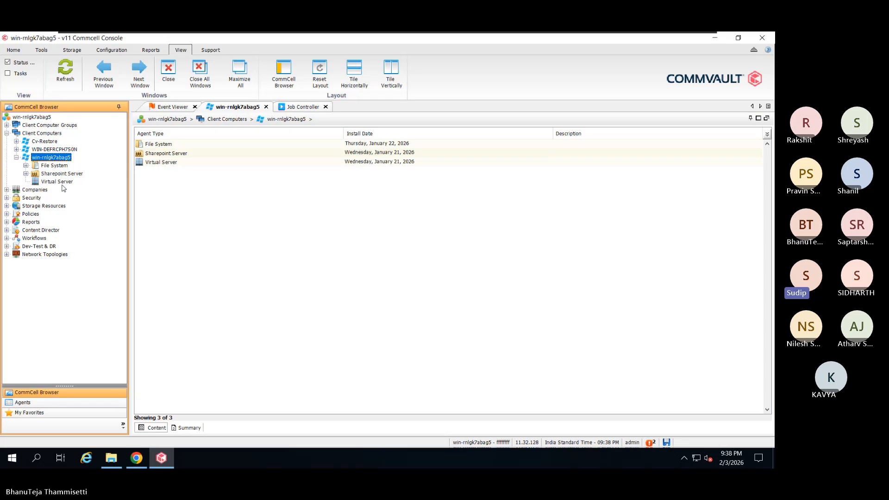
left_click(57, 182)
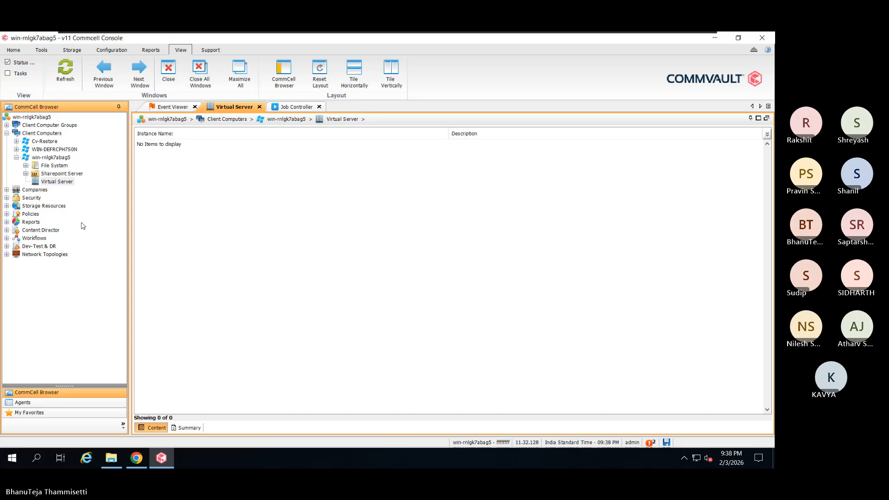
left_click(54, 135)
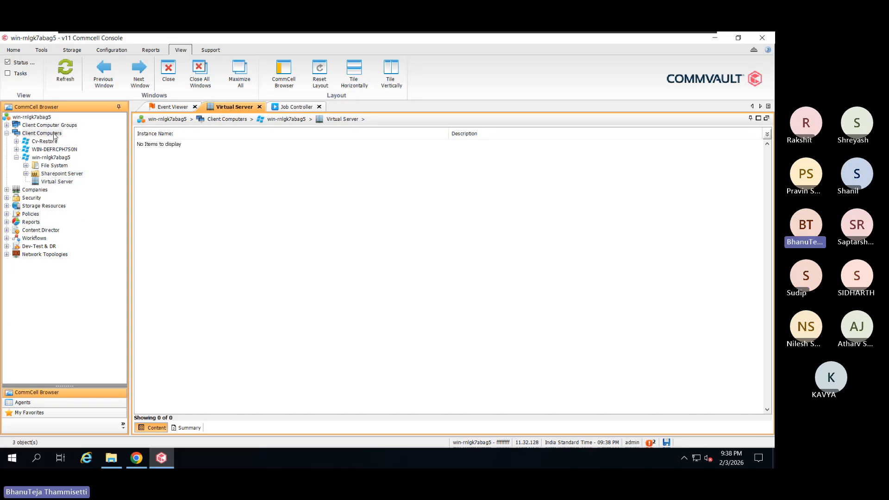
right_click(237, 221)
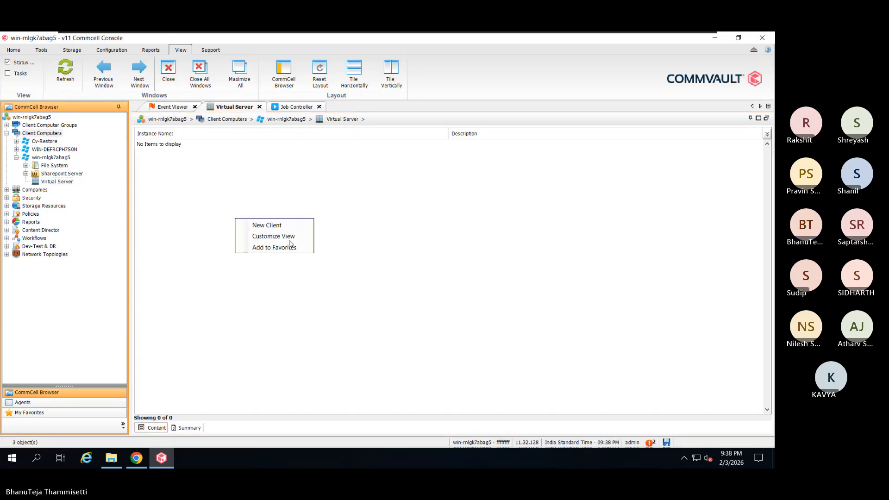
left_click(684, 392)
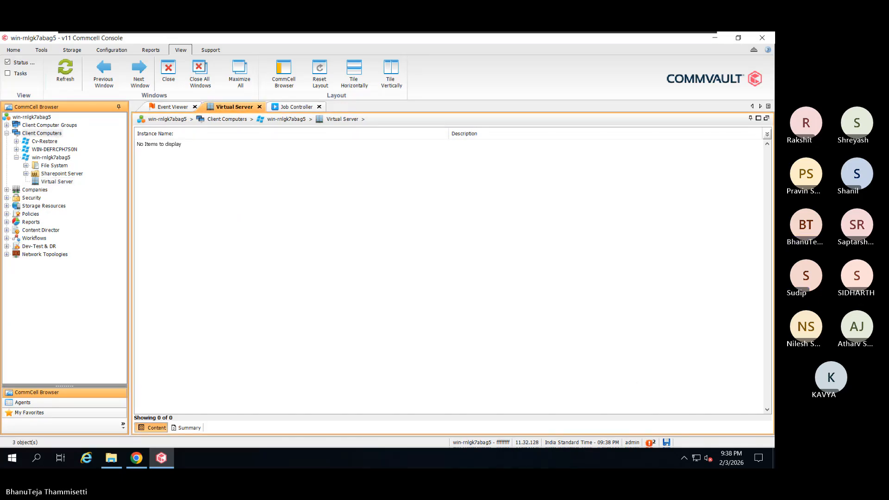
right_click(55, 135)
- Start a new VMware vCenter client named Vmware with vCenter server 192.168.1.60
left_click(228, 131)
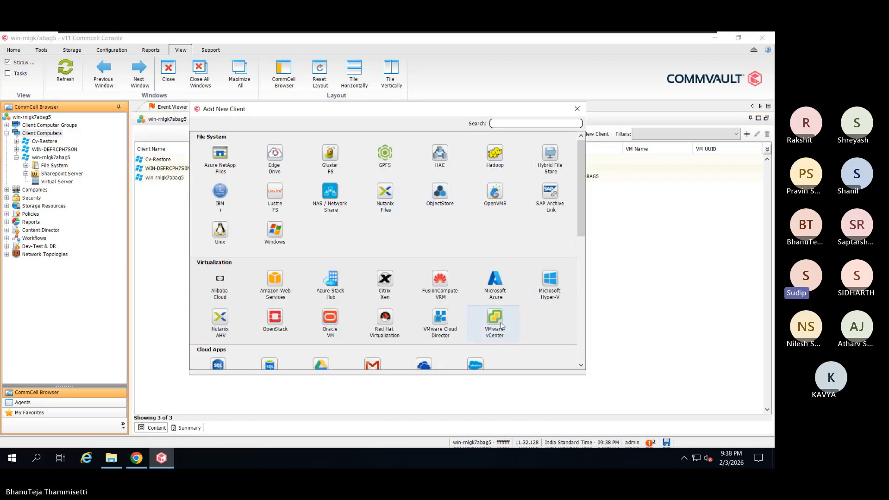
left_click(502, 326)
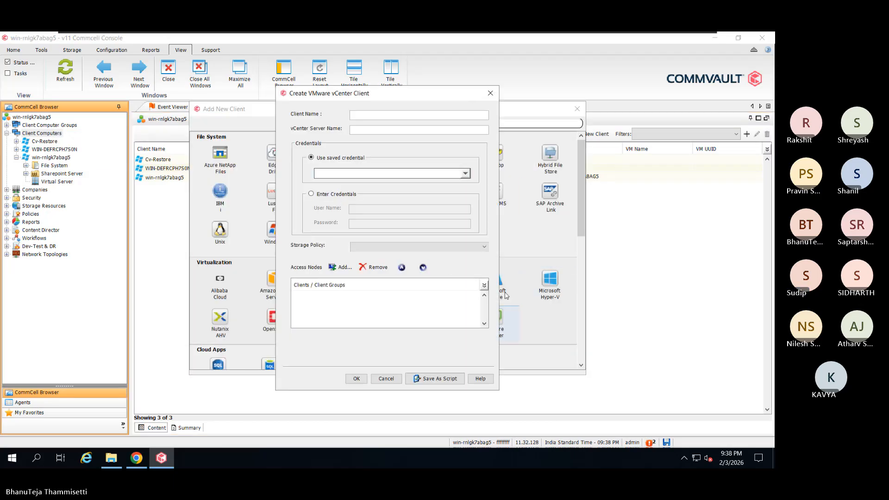
left_click(402, 116)
type("Vmware")
key("Tab")
double_click(382, 131)
type("192.168.1.60")
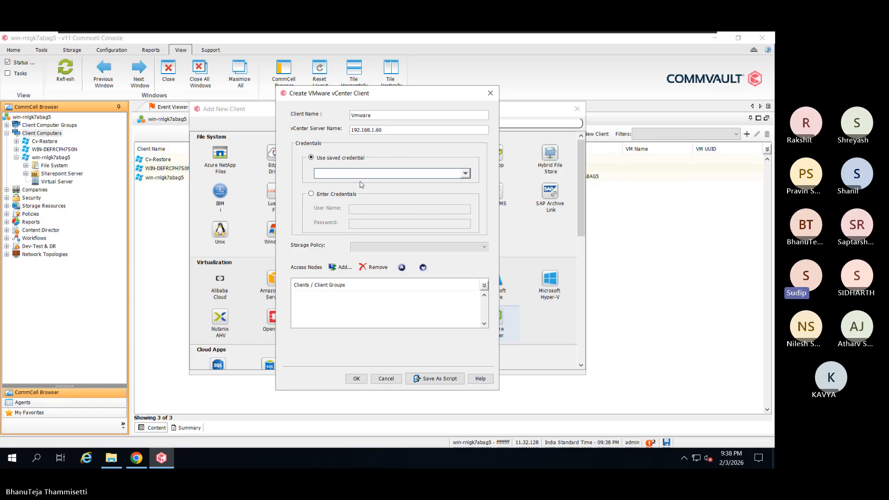
- Enter vCenter credentials manually with user name root and the account password
left_click(338, 194)
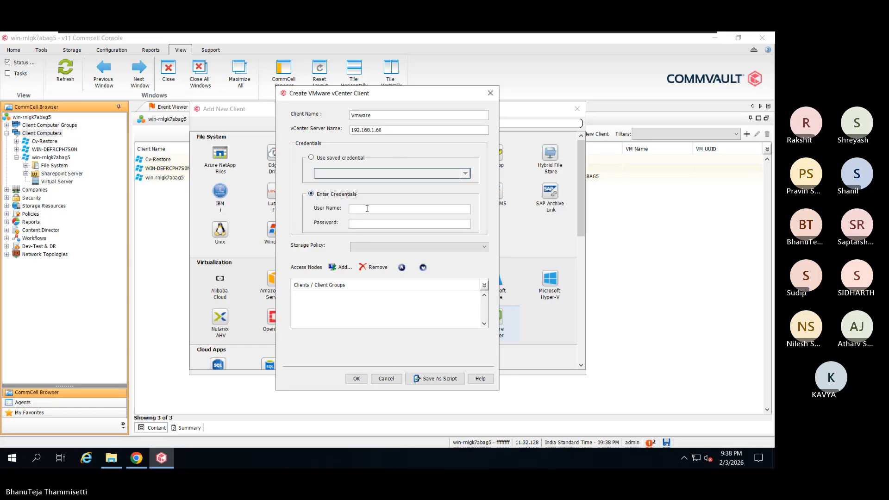
left_click(367, 208)
type("root")
key("Tab")
type("•••••••")
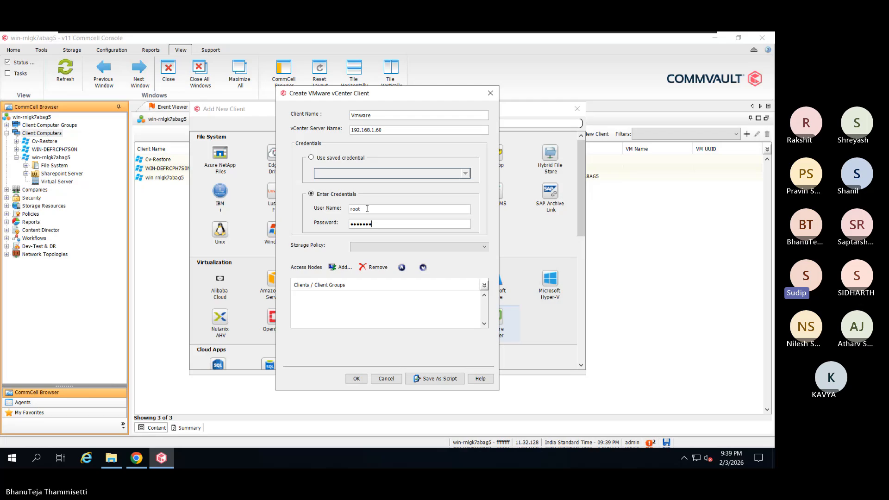
left_click(334, 268)
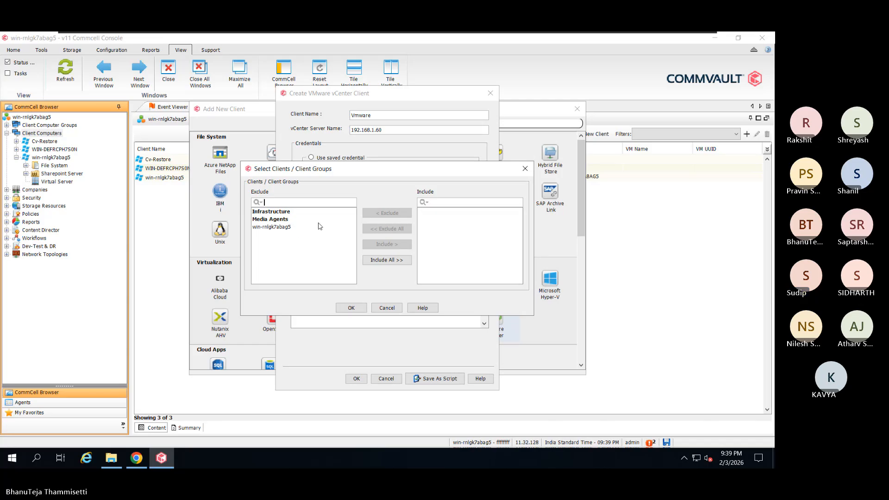
- Include win-rnlgk7abag5 as the access node, create the Vmware client, and close the client-type gallery
left_click(291, 227)
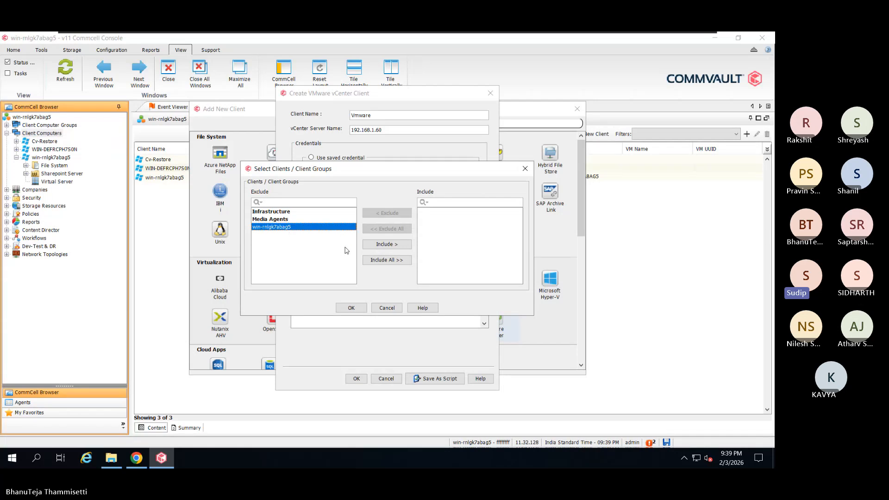
left_click(372, 248)
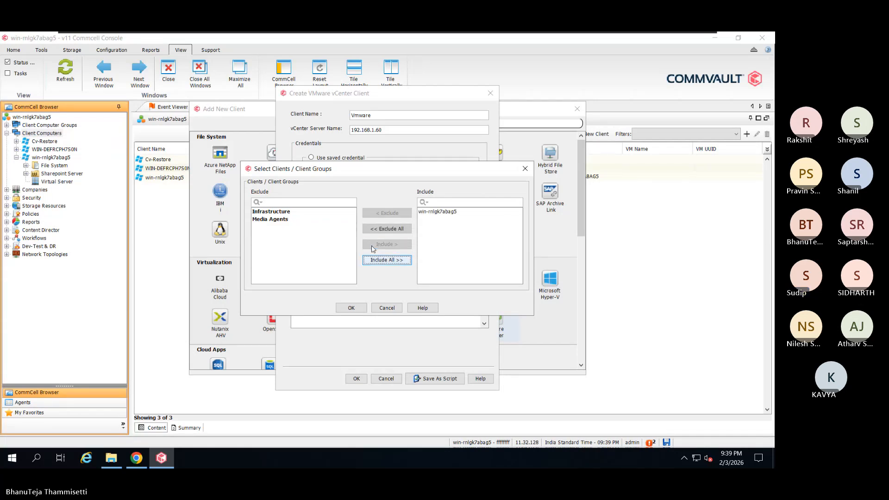
left_click(356, 310)
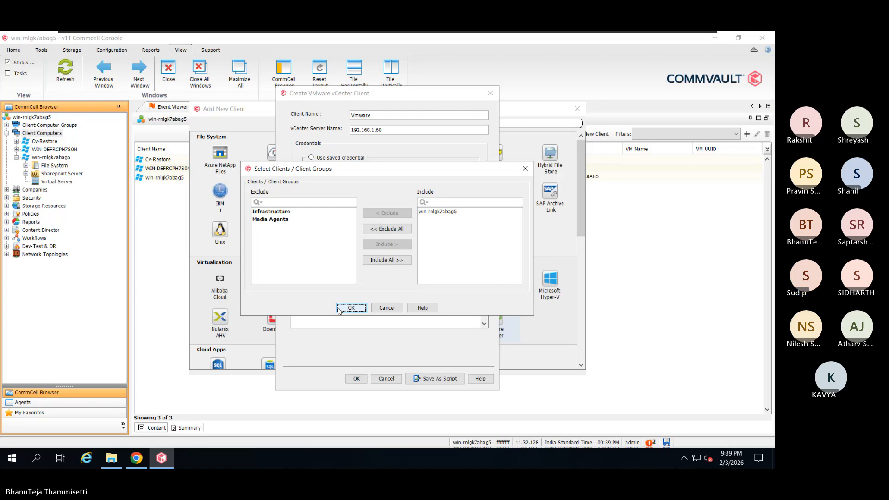
left_click(351, 308)
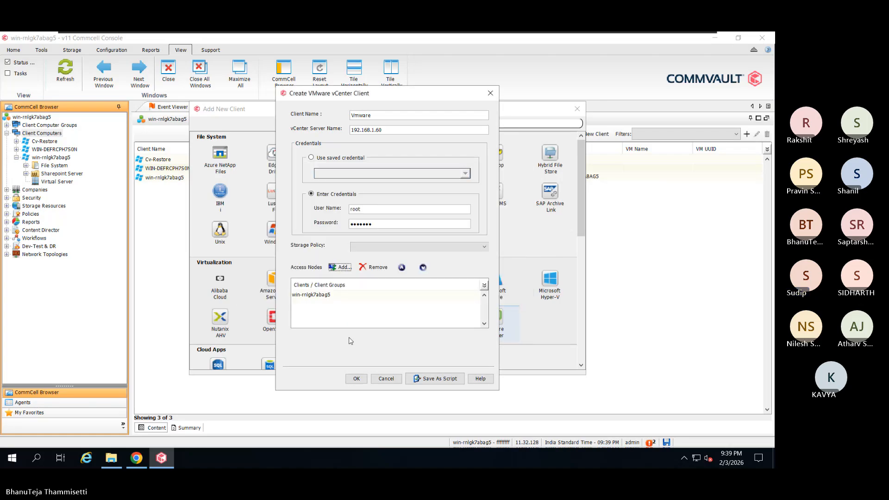
left_click(354, 379)
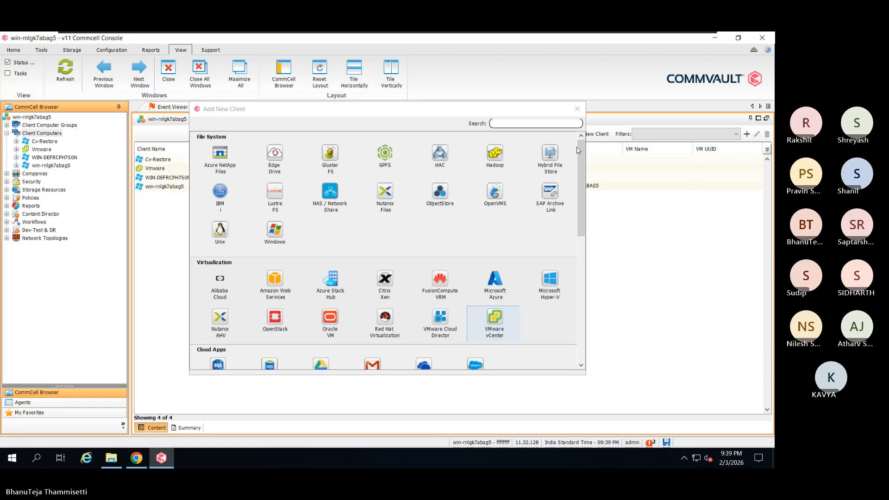
left_click(579, 114)
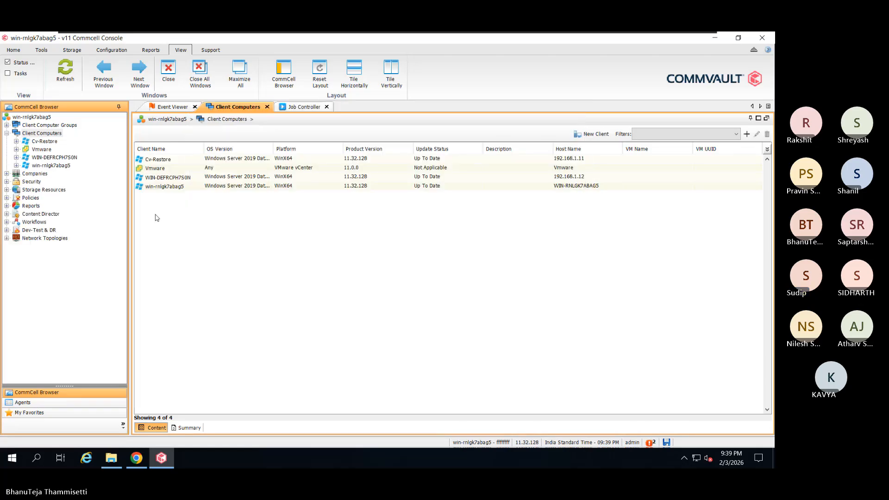
- Expand Vmware > Virtual Server > VMware and select defaultBackupSet to reveal its default subclient
left_click(42, 149)
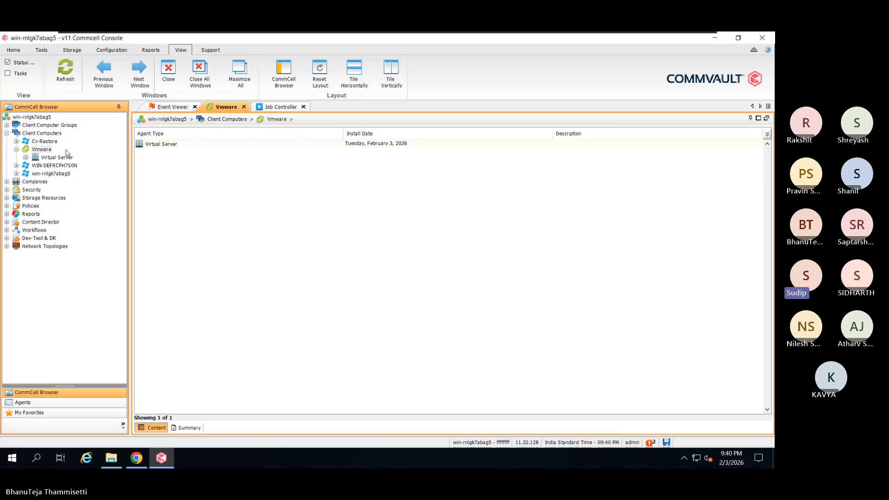
right_click(49, 158)
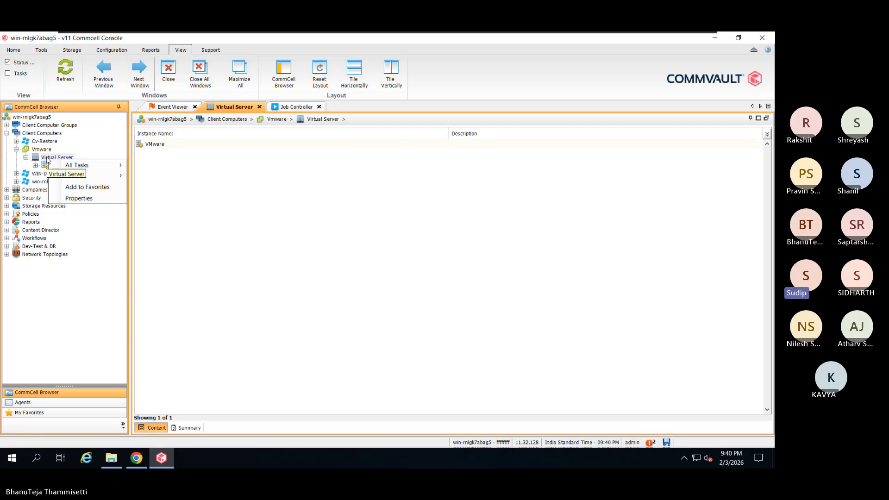
left_click(48, 158)
right_click(49, 158)
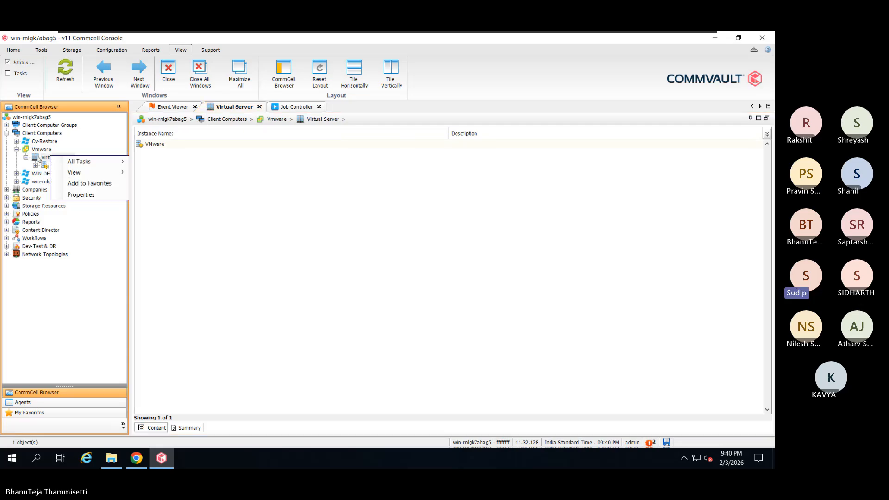
left_click(38, 158)
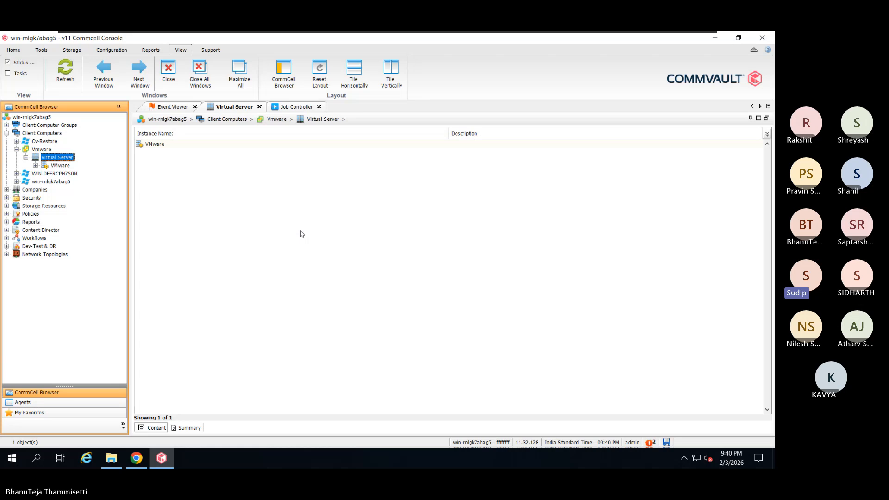
left_click(61, 166)
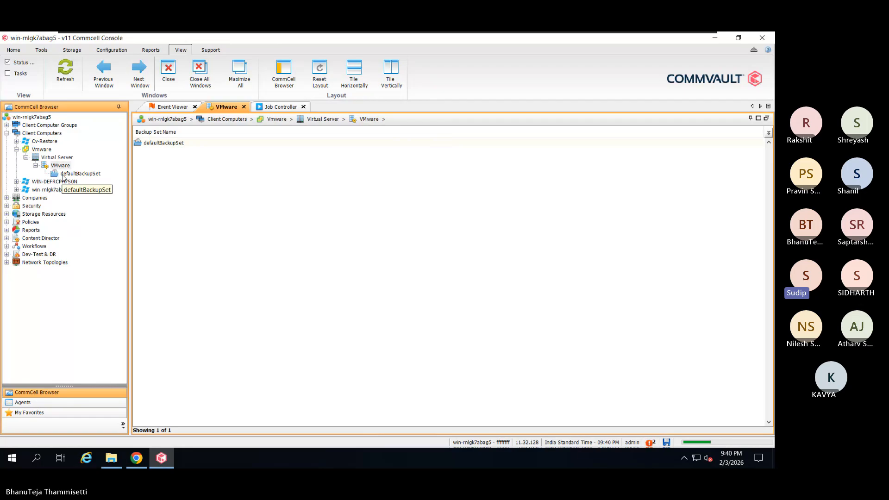
left_click(64, 174)
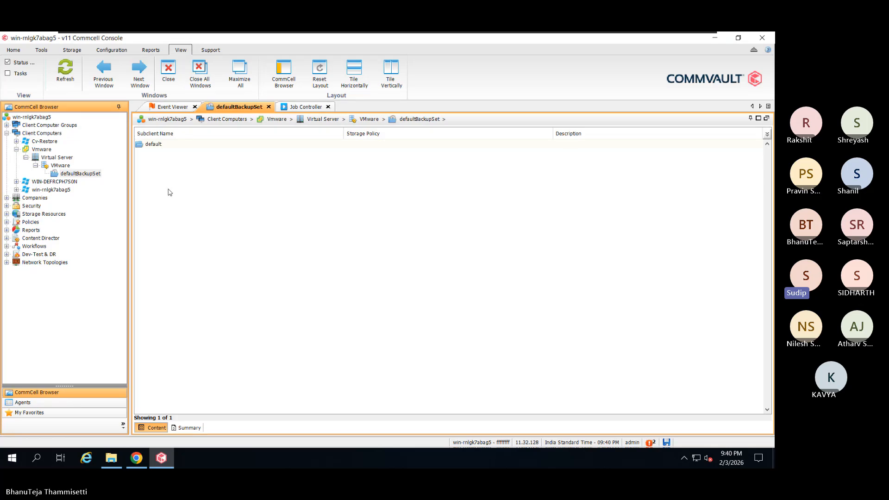
- Open the Properties dialog of the default subclient from its right-click menu
right_click(187, 145)
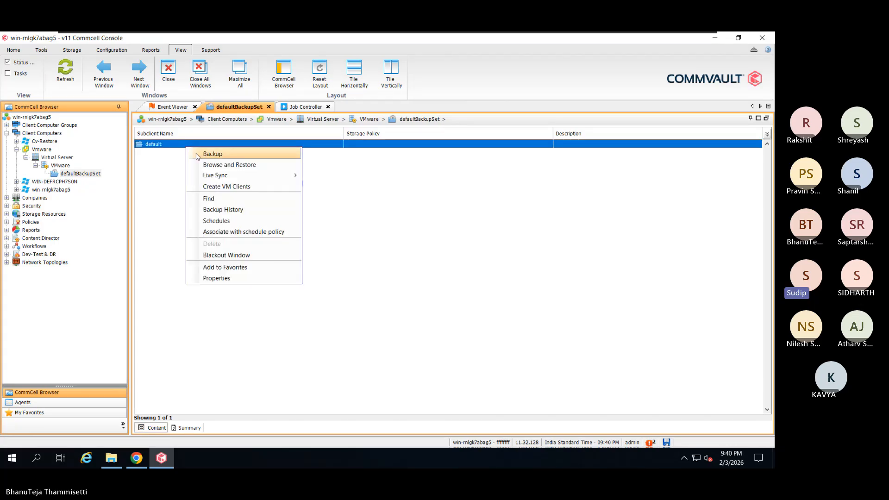
left_click(209, 278)
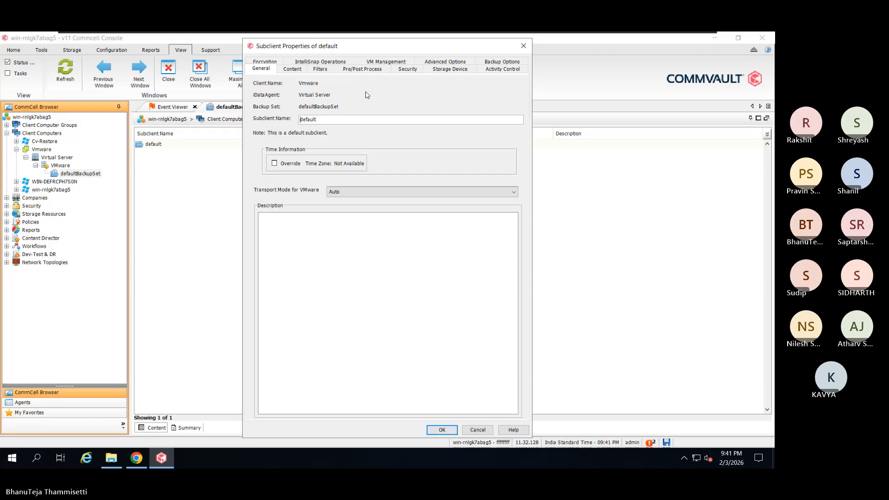
- On the Content tab, browse to list host 192.168.1.60 with ha-datacenter
left_click(295, 72)
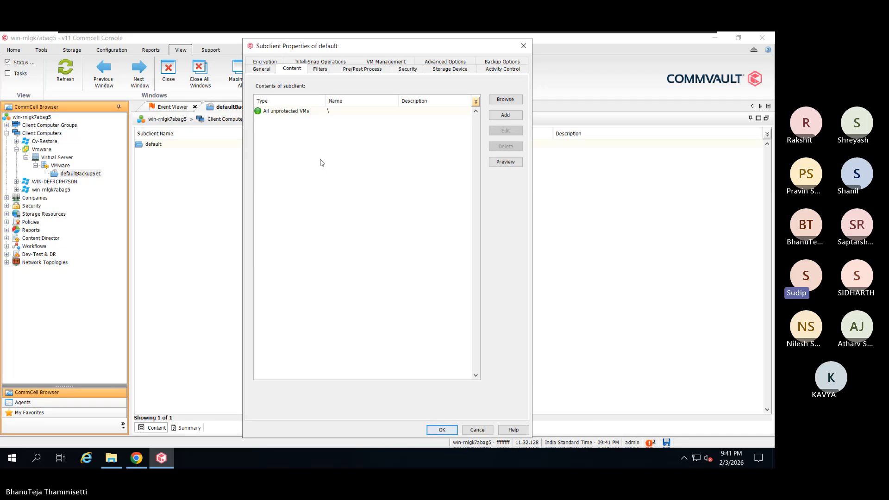
left_click(513, 101)
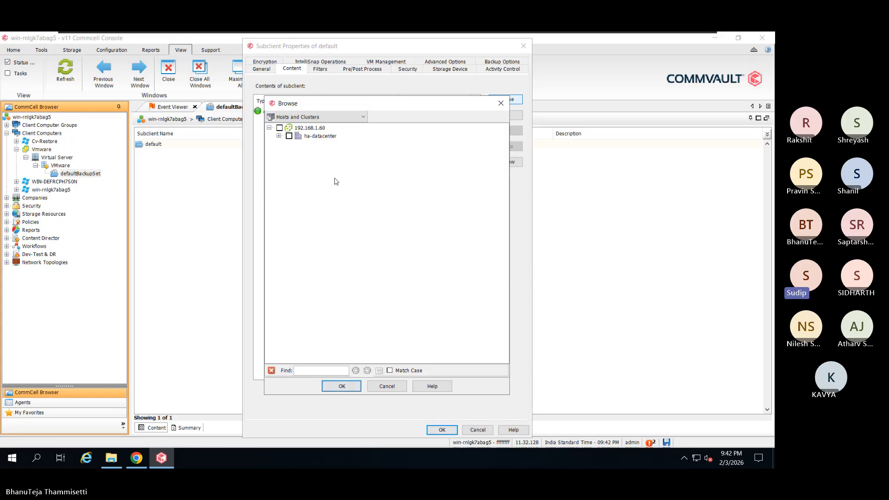
- Duplicate the ESXi Host Client tab and show the localhost.localdomain host summary
left_click(137, 459)
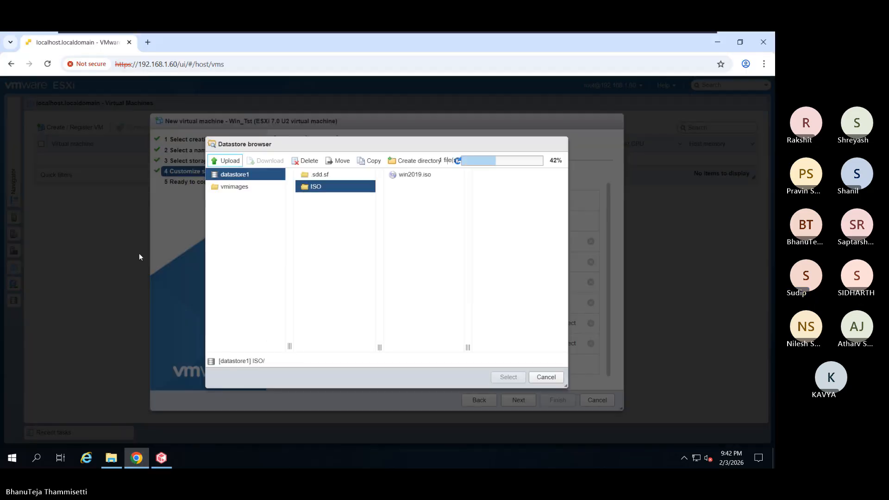
right_click(100, 42)
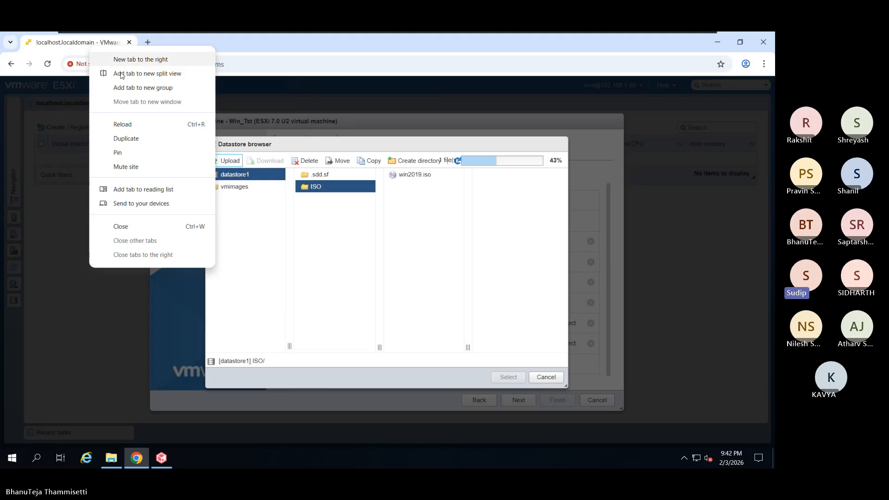
left_click(126, 138)
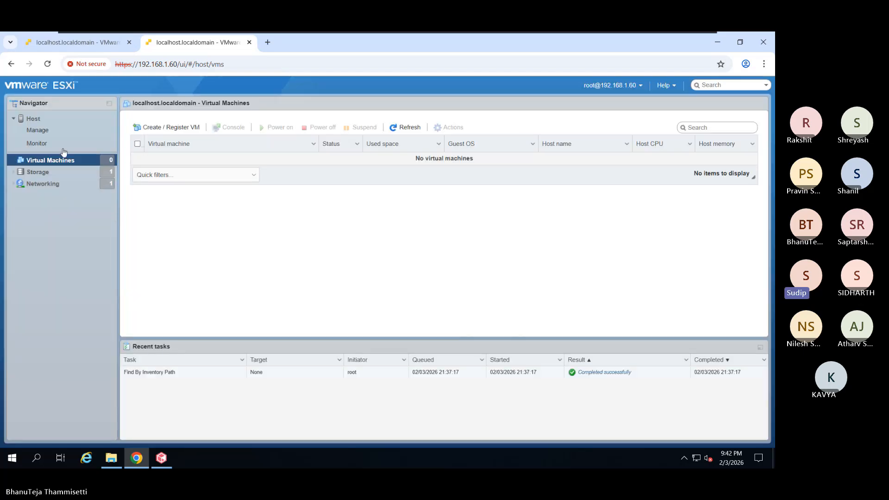
left_click(67, 122)
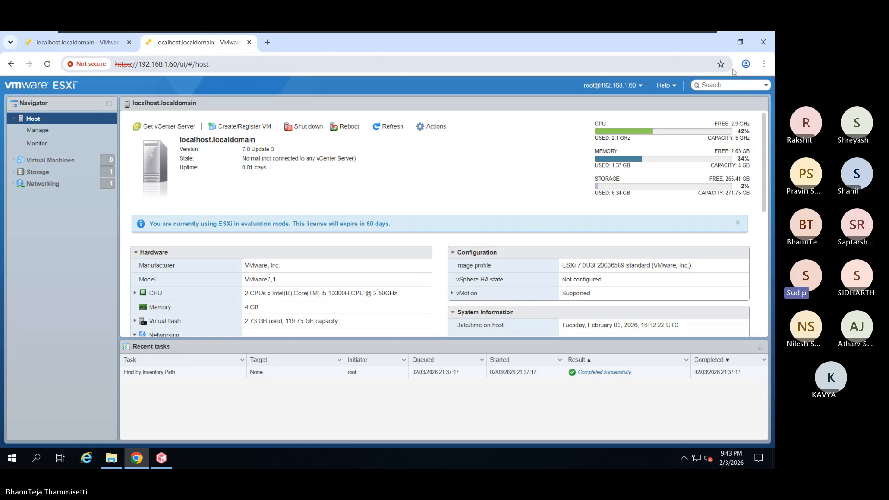
- Review the host's Manage settings and empty Virtual Machines list, then minimize Chrome
key("ctrl+l")
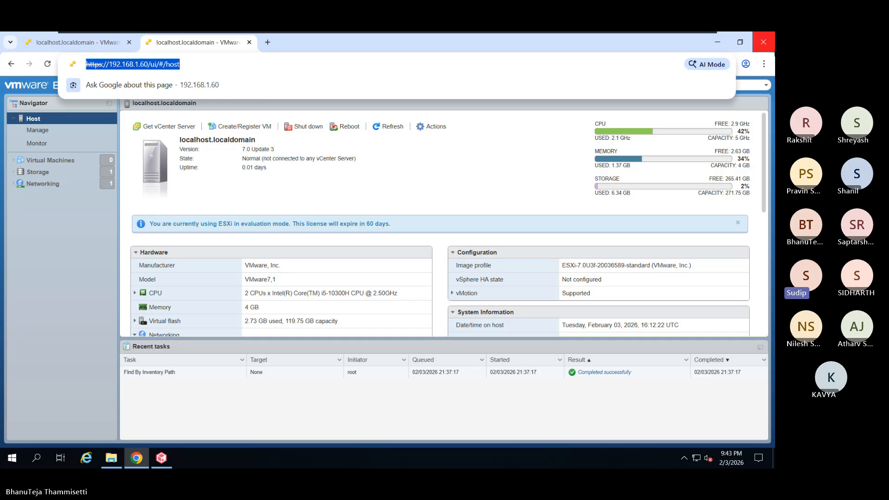
left_click(540, 39)
left_click(35, 133)
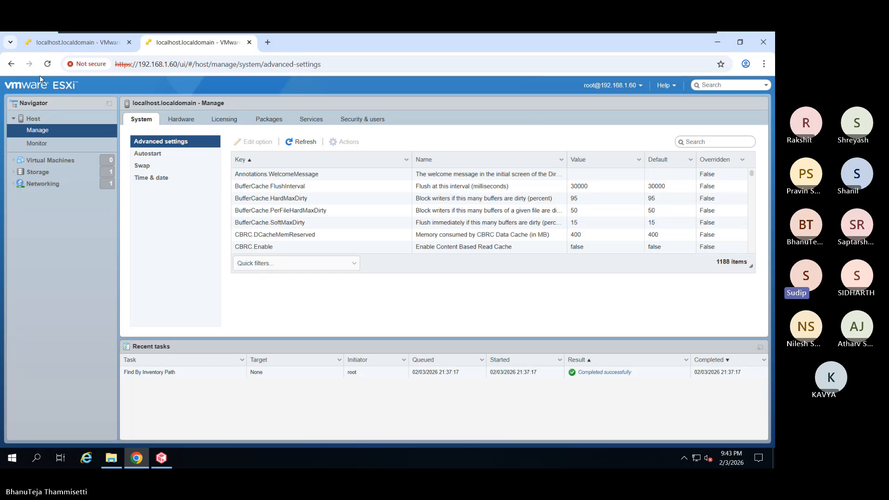
left_click(47, 160)
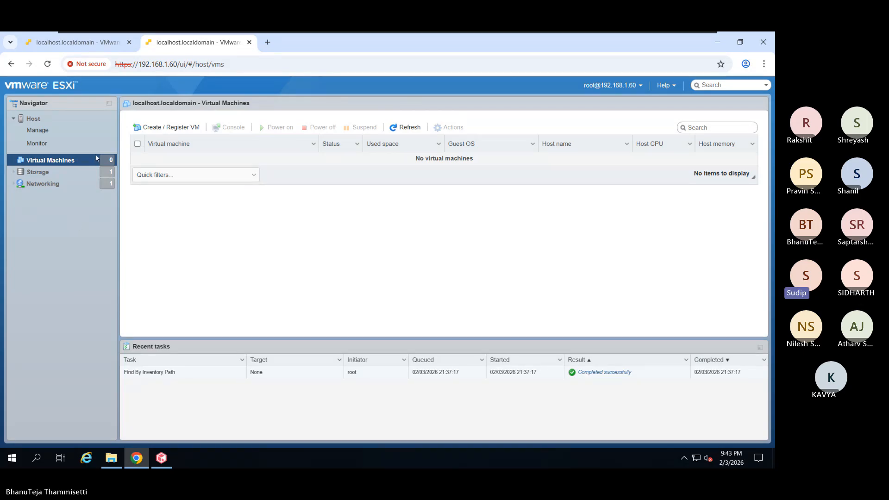
left_click(88, 40)
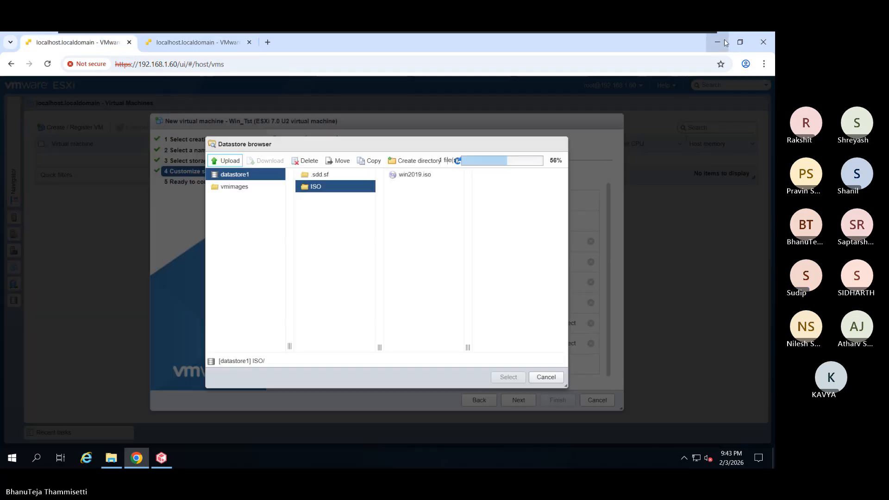
left_click(724, 39)
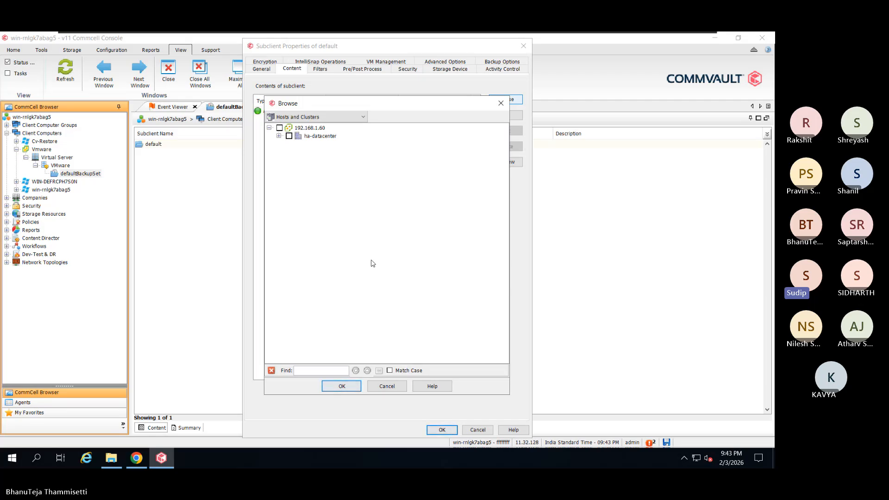
- Expand ha-datacenter and localhost to confirm there are no VMs, then close Browse
left_click(279, 136)
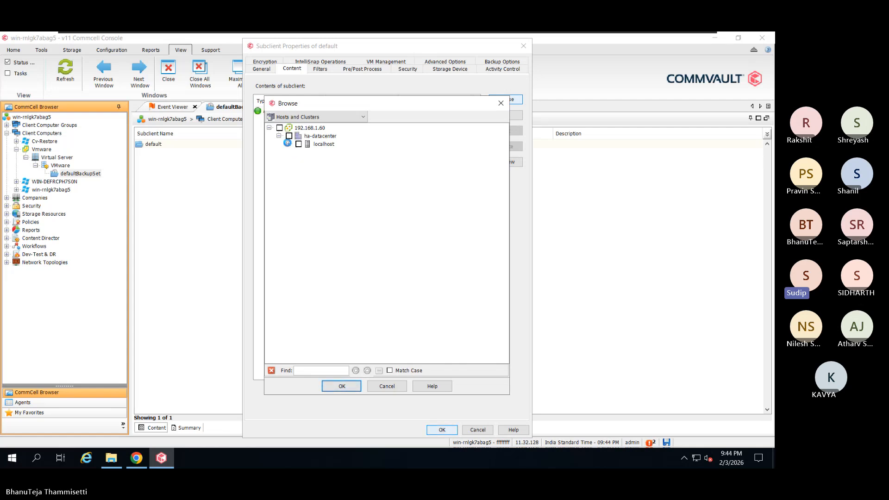
left_click(288, 144)
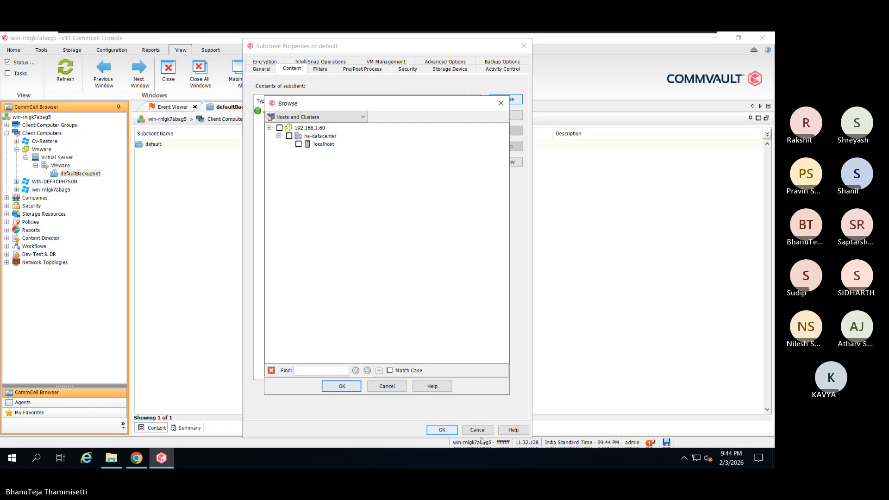
left_click(502, 105)
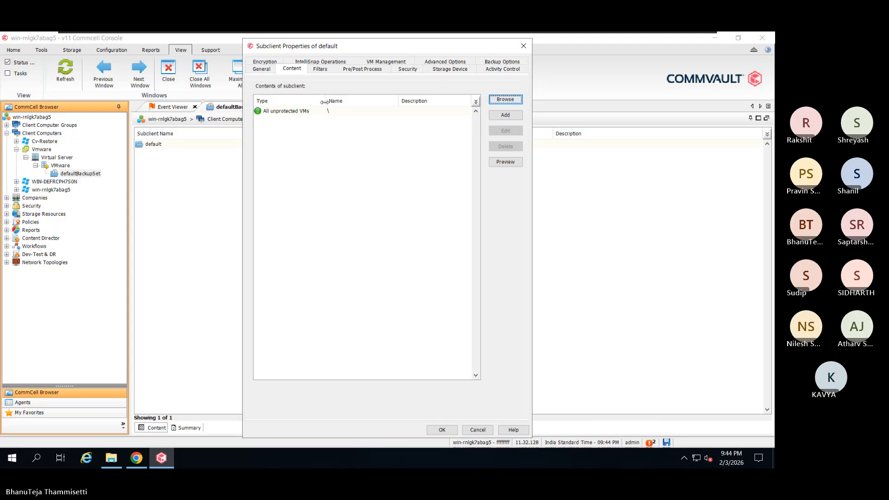
- Pick Backup_Path as the storage policy on Storage Device, then view Data Transfer Option
left_click(445, 69)
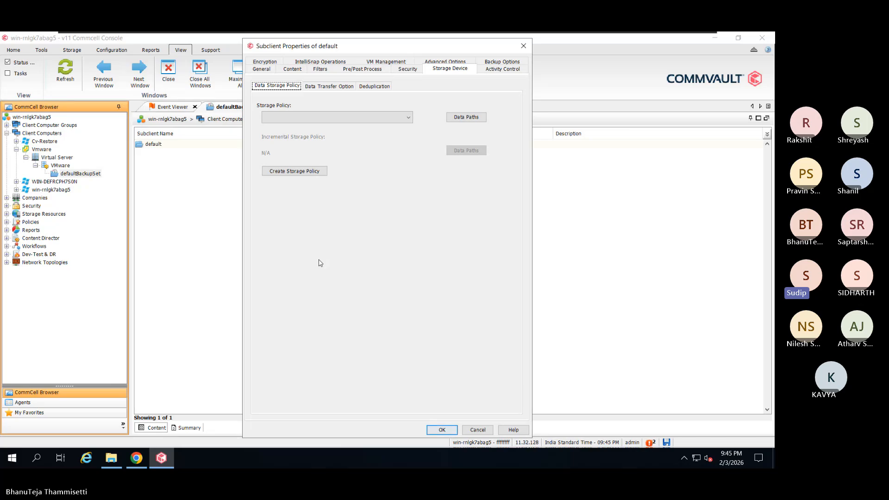
left_click(411, 119)
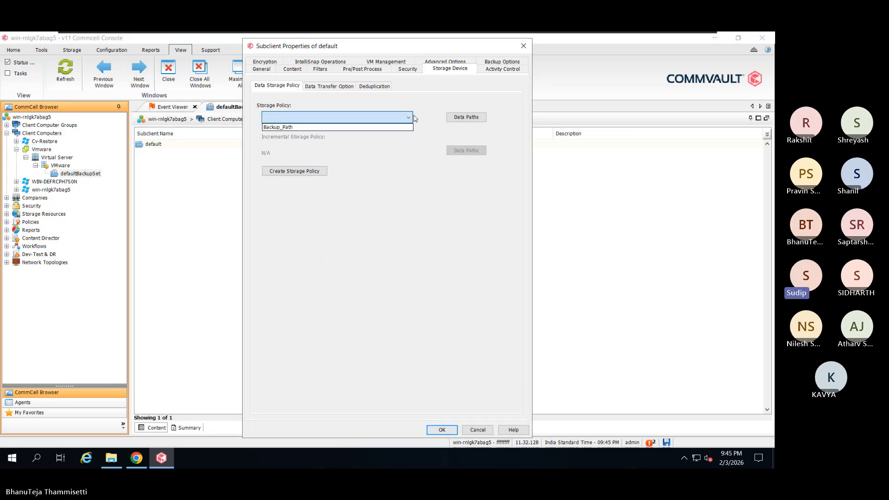
left_click(415, 226)
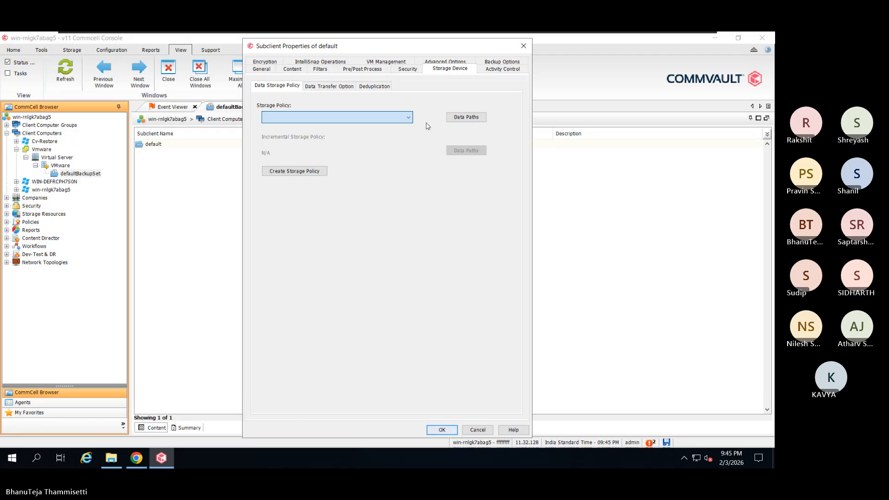
left_click(412, 117)
left_click(416, 126)
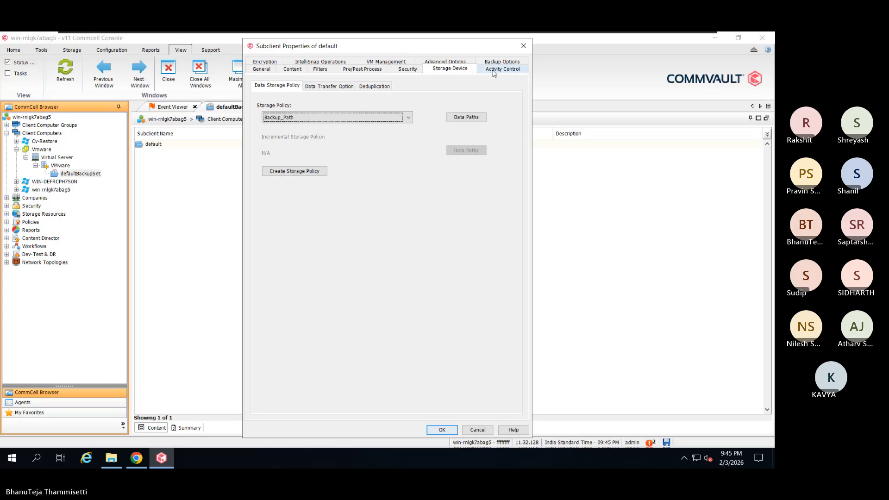
left_click(322, 86)
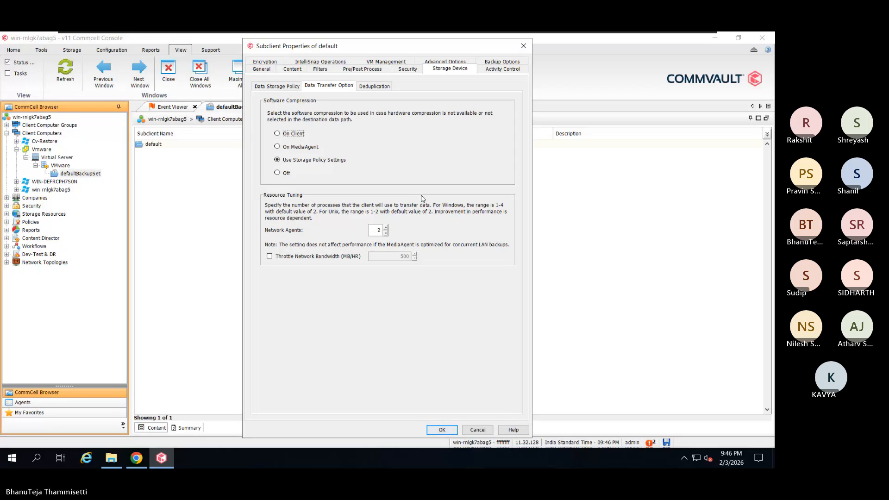
- Review the default subclient's deduplication settings, then its encryption setting of Network and Media (Agent Side)
left_click(373, 89)
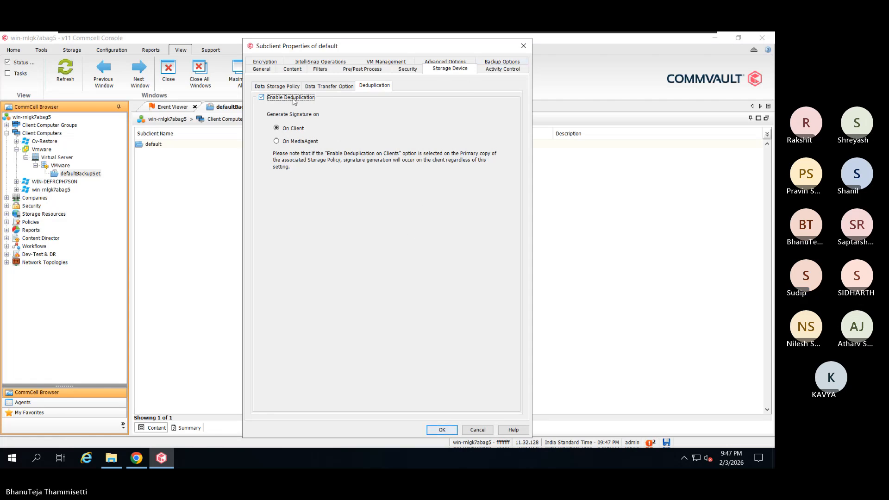
left_click(272, 63)
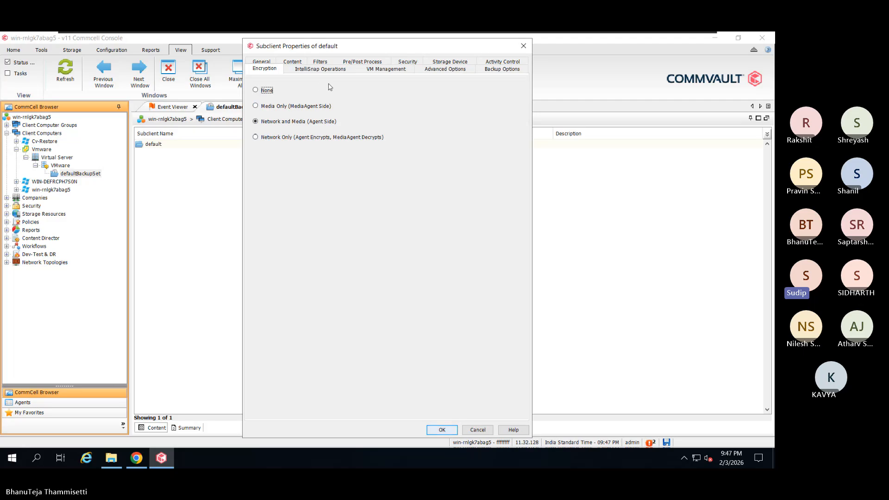
- Turn the subclient's encryption off, check VM resource management, and switch back to the ESXi datastore browser
left_click(271, 91)
left_click(387, 68)
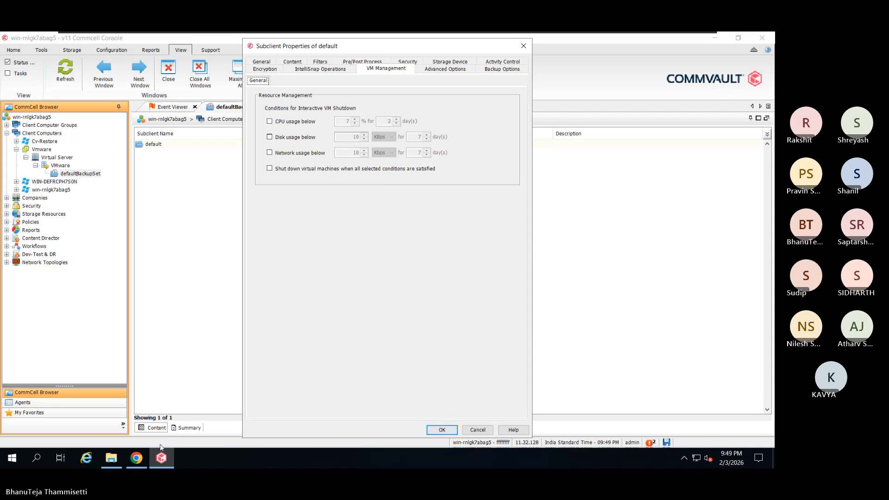
left_click(134, 458)
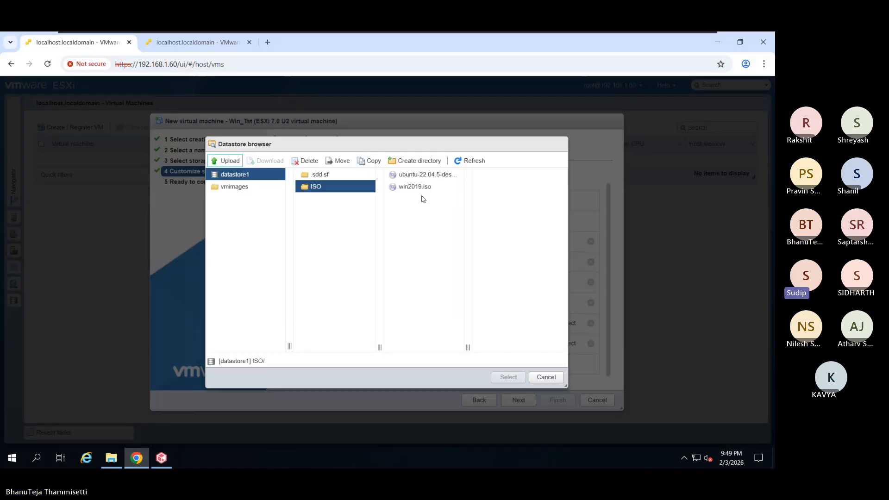
- Attach the Ubuntu 22.04.5 desktop ISO and give Win_Tst 2 GB memory and a 60 GB hard disk
left_click(424, 176)
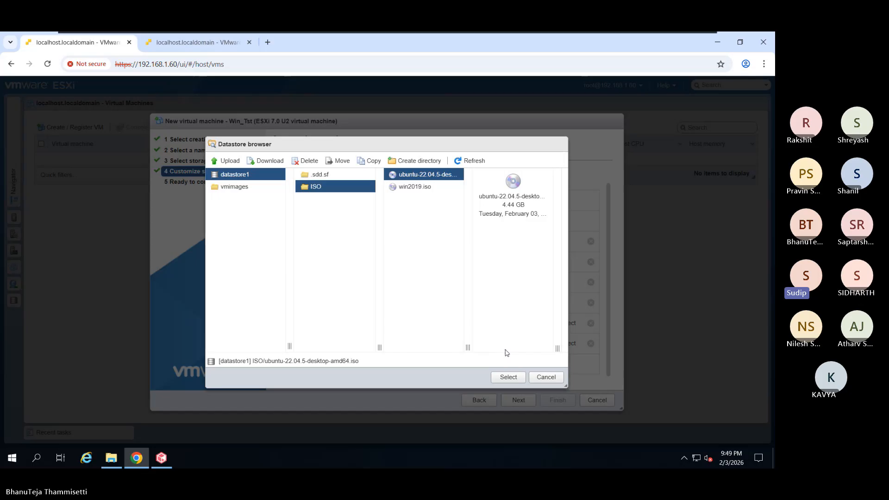
left_click(509, 377)
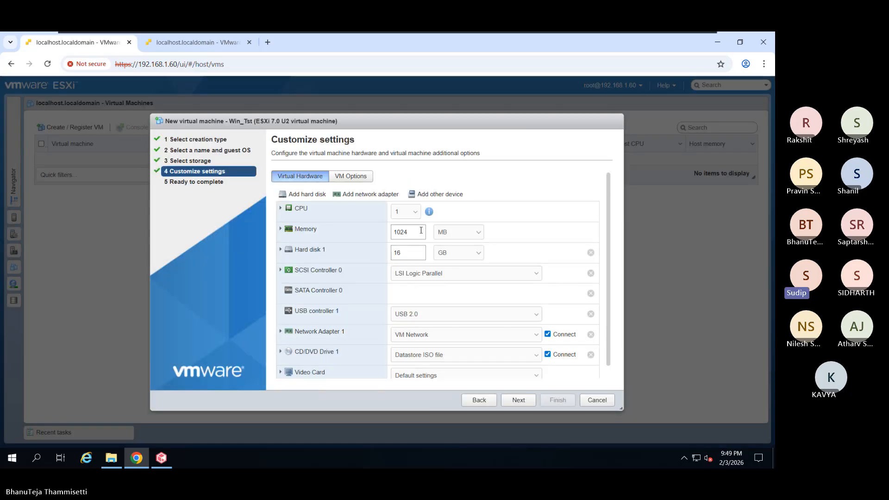
left_click(474, 237)
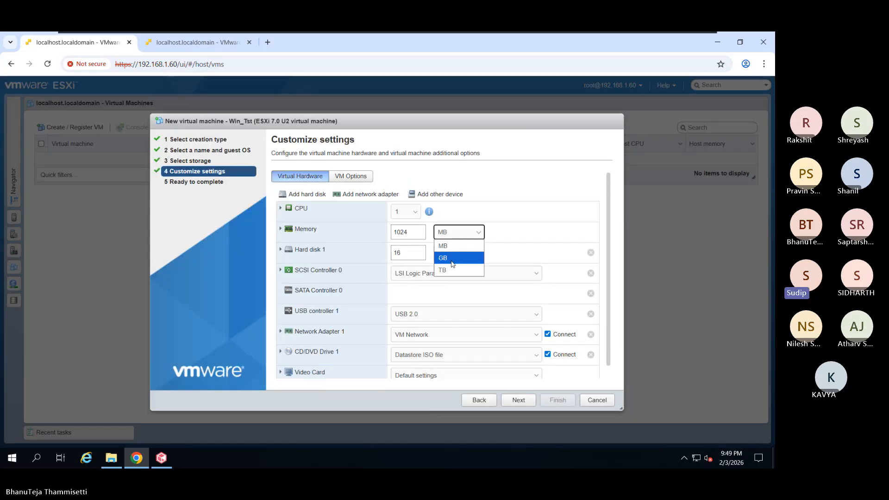
left_click(445, 254)
left_click_drag(423, 234, 391, 234)
type("2")
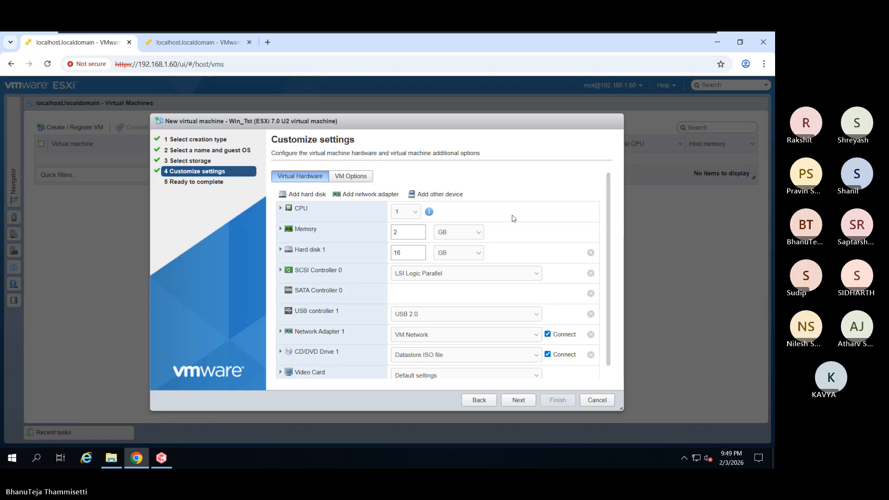
left_click_drag(422, 254, 343, 275)
type("60")
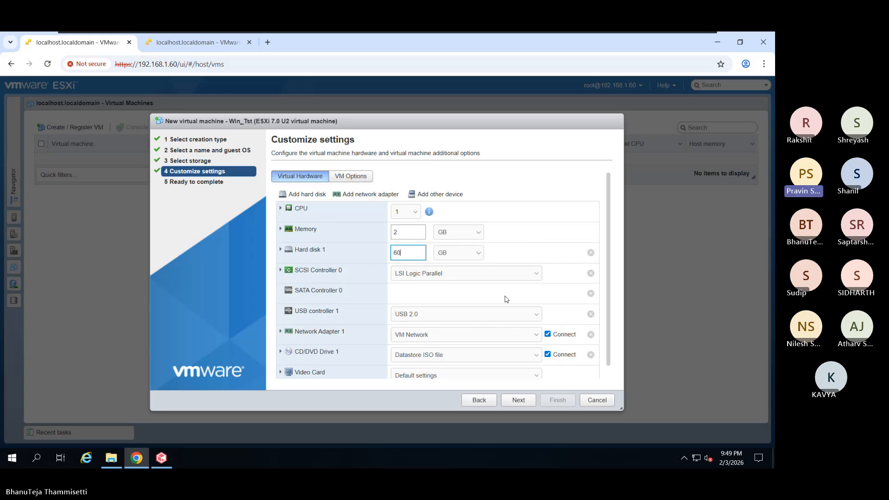
- Confirm the CD/DVD drive uses the Datastore ISO file, then review and finish creating Win_Tst
scroll(506, 299, "down", 1)
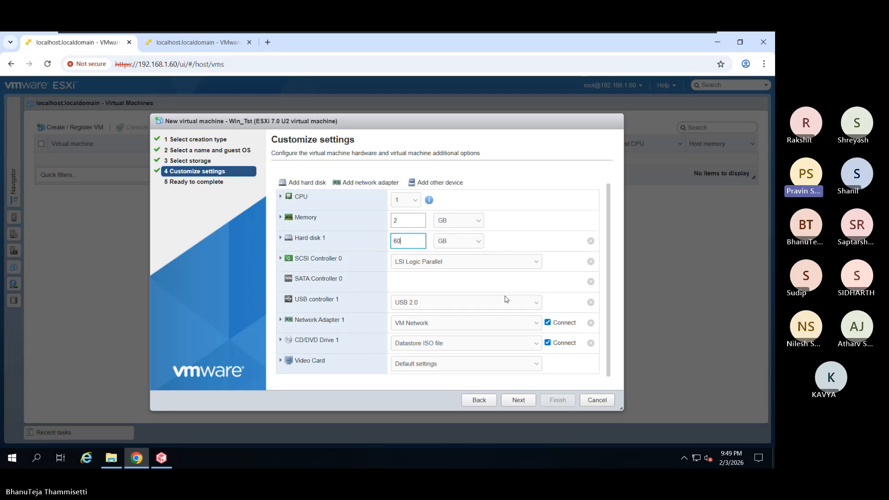
left_click(446, 349)
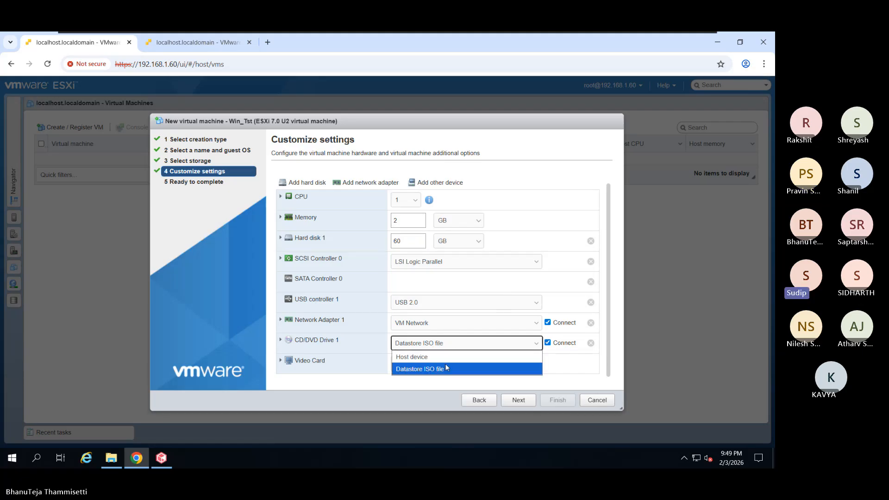
left_click(445, 369)
left_click(287, 343)
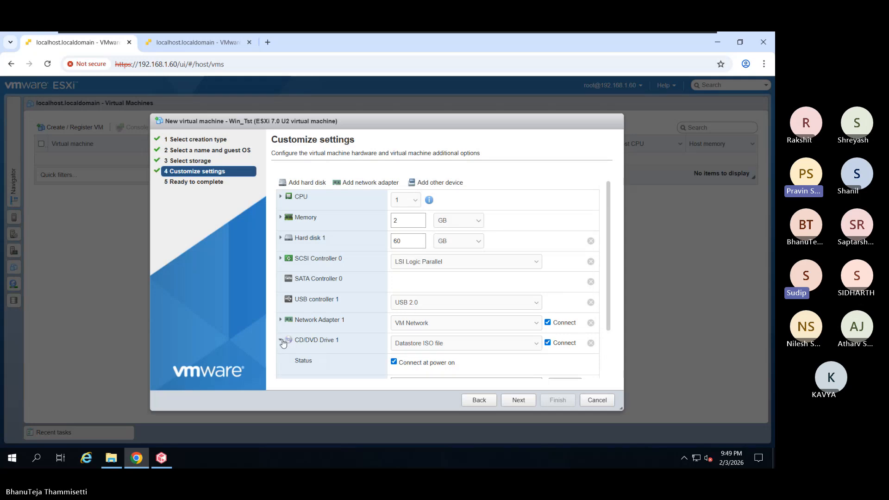
scroll(324, 338, "down", 1)
scroll(332, 335, "up", 1)
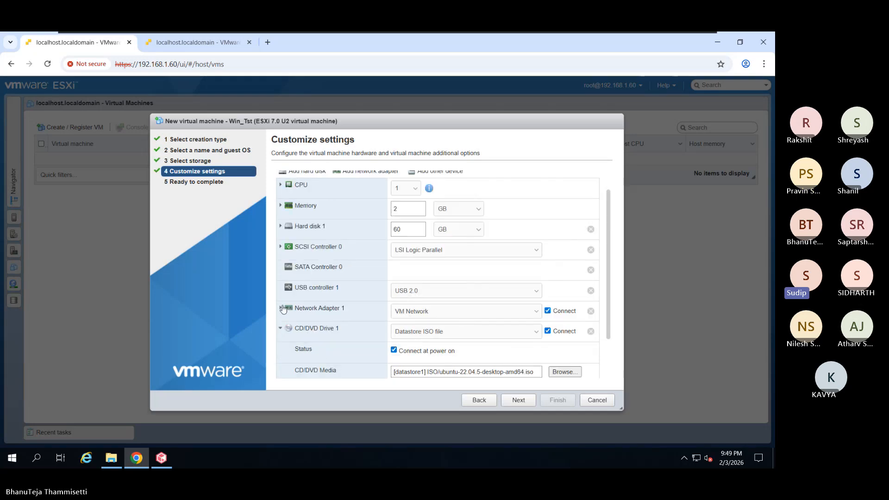
left_click(281, 328)
scroll(407, 305, "up", 1)
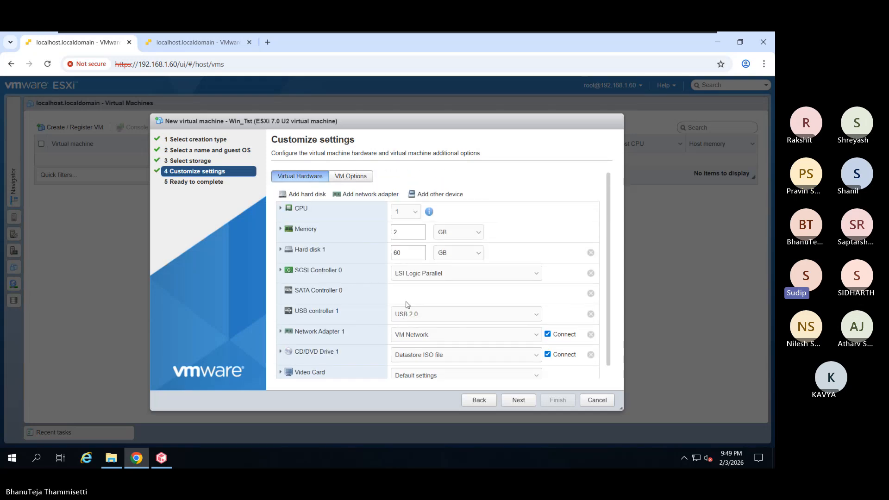
scroll(406, 305, "down", 1)
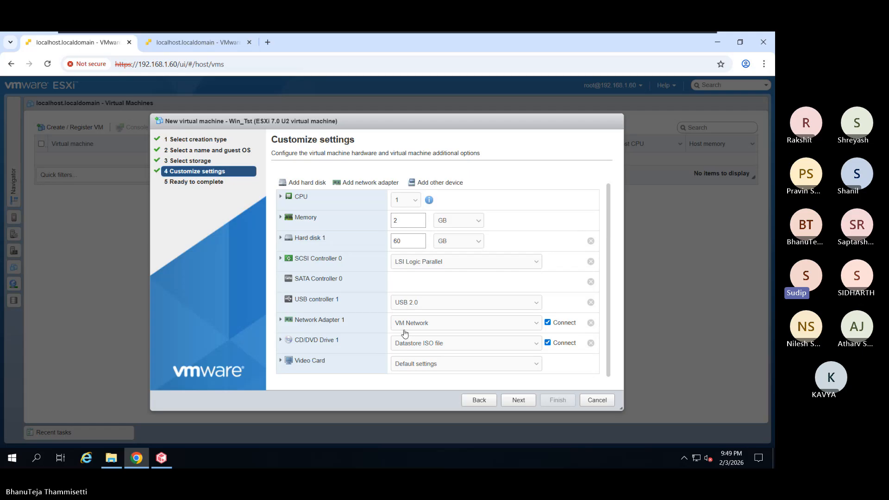
left_click(519, 399)
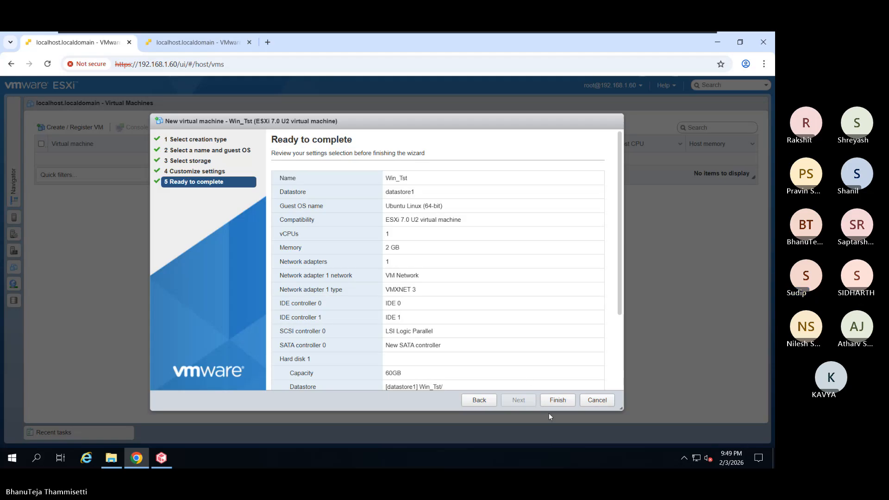
left_click(558, 400)
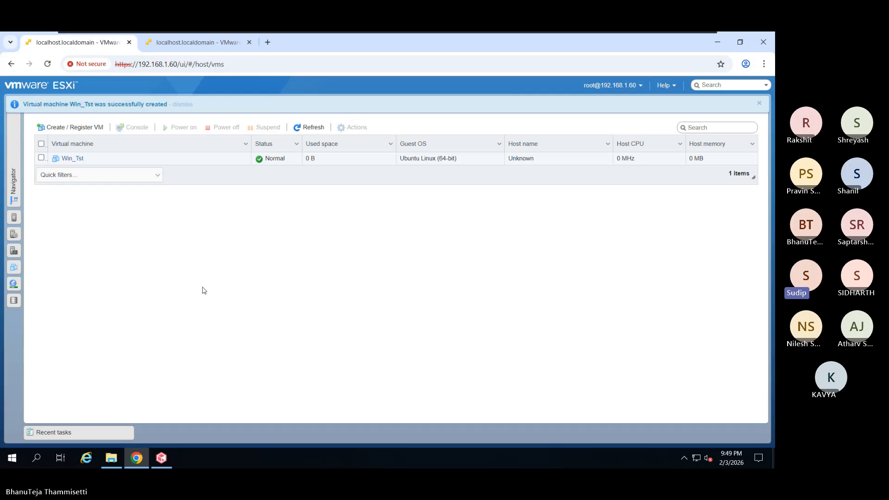
left_click(13, 182)
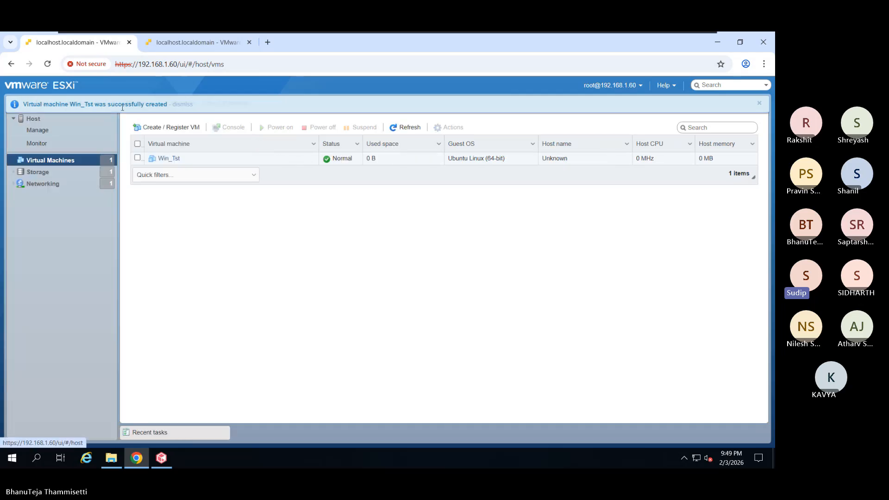
- Close the VM-created notification and minimize Chrome to bring Commvault's subclient properties back
left_click(760, 104)
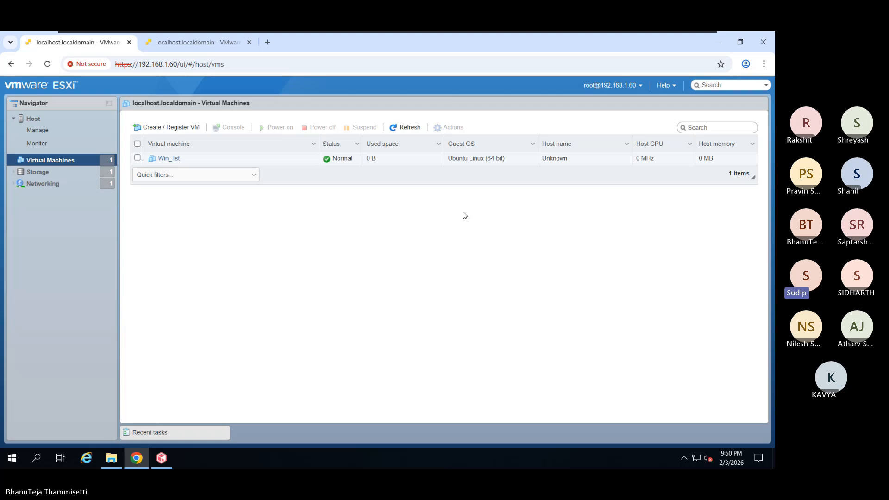
left_click(718, 41)
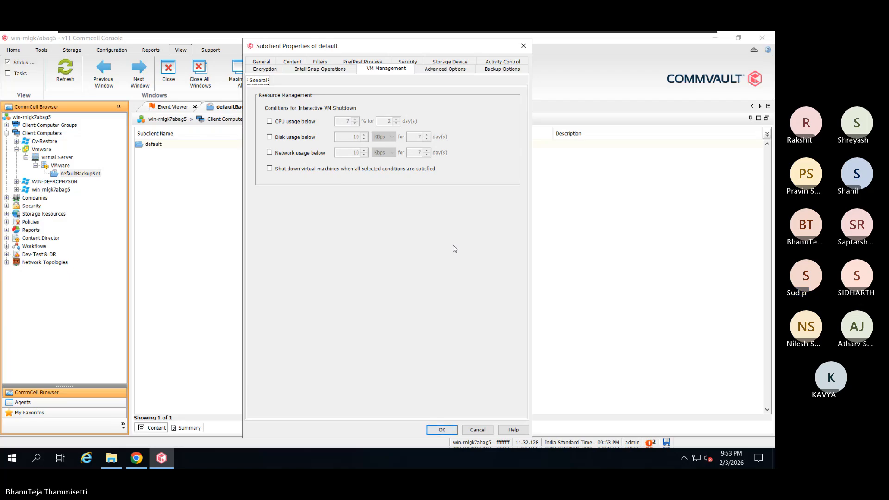
- Show the default subclient's Advanced Options: 5 data readers and the Vmware virtual center
left_click(463, 70)
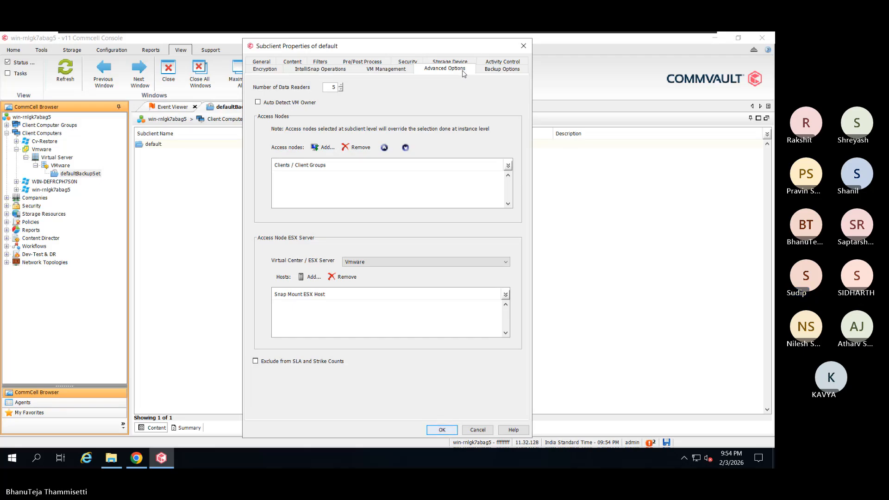
- Review the subclient's Backup Options, then IntelliSnap Operations showing IntelliSnap off with no snap engine
left_click(496, 70)
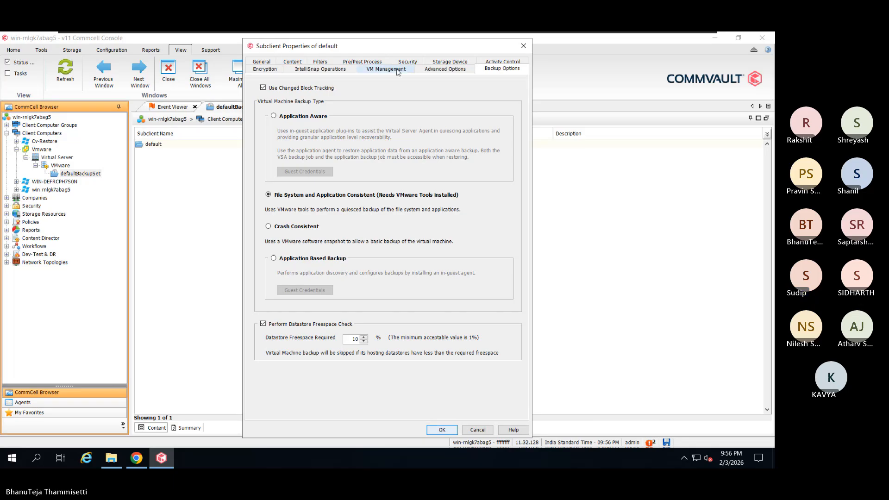
left_click(343, 70)
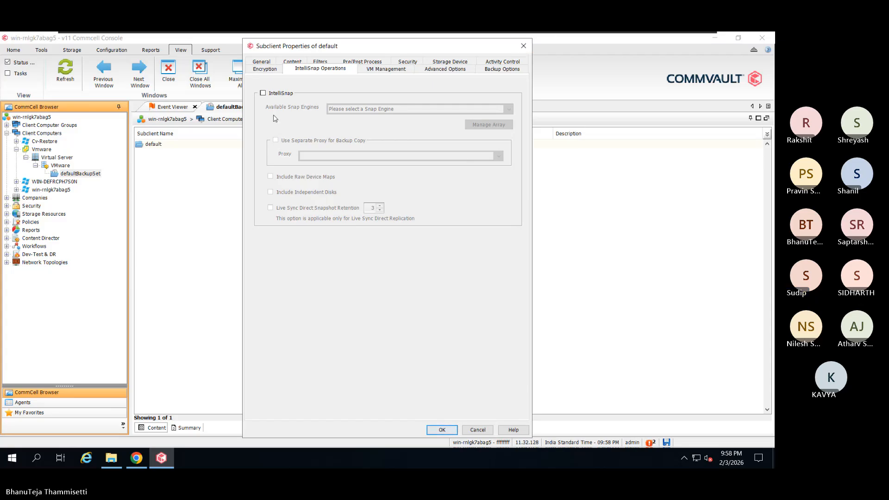
- Tick IntelliSnap on the default subclient, enable it at client level, and acknowledge the full-backup warning
left_click(263, 92)
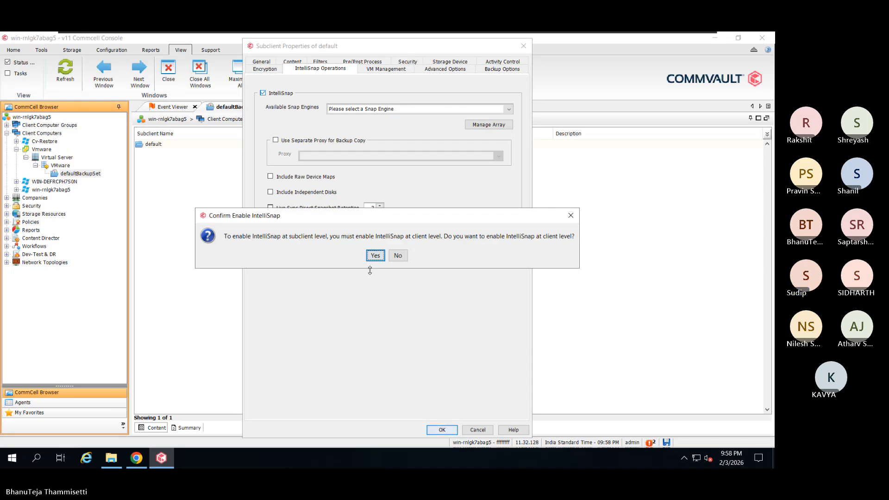
left_click(377, 255)
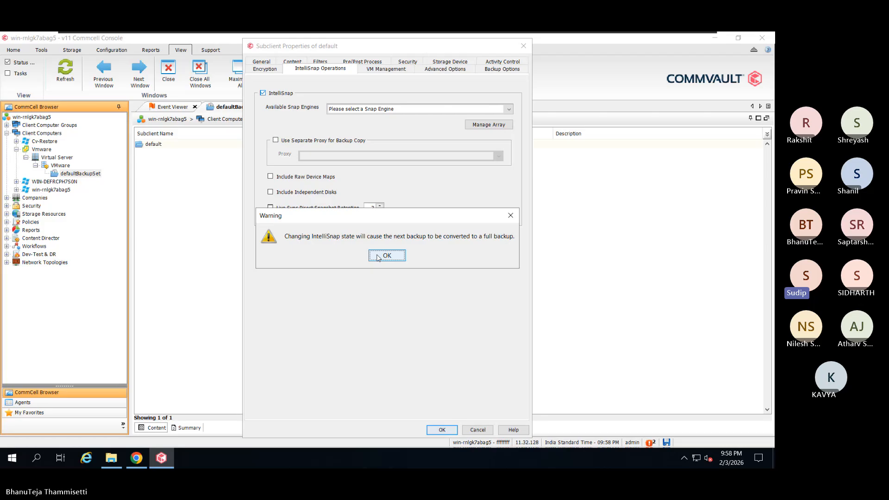
left_click(378, 257)
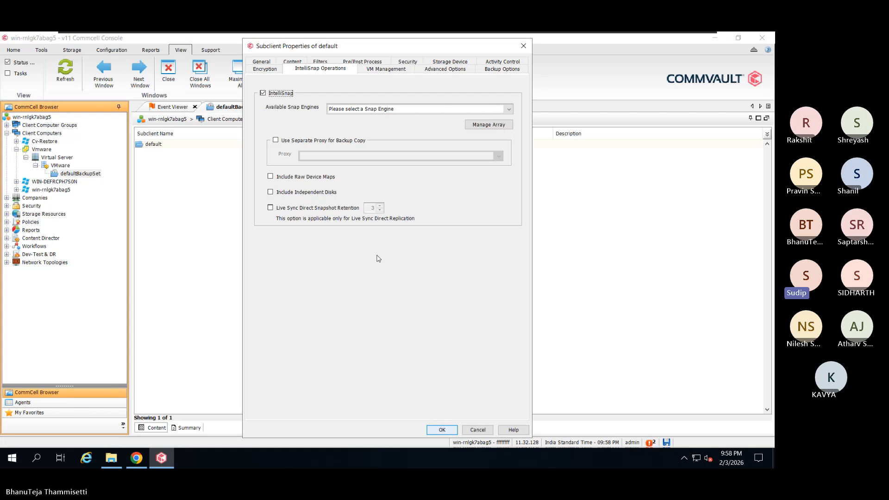
- Scroll through the Available Snap Engines list down to Virtual Server Agent Snap
left_click(481, 110)
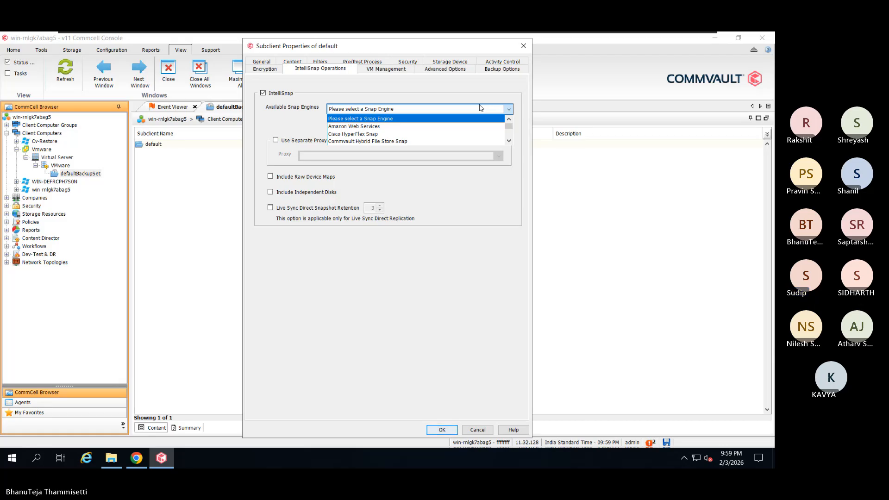
scroll(483, 130, "down", 4)
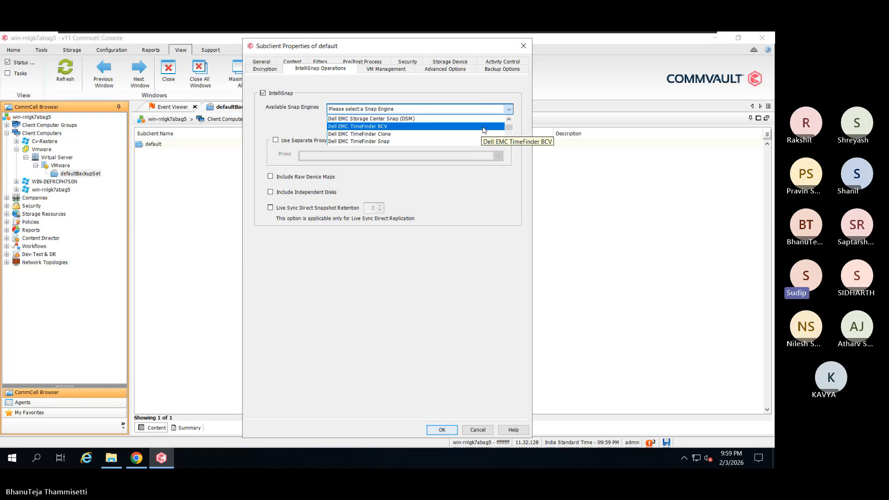
scroll(484, 130, "down", 2)
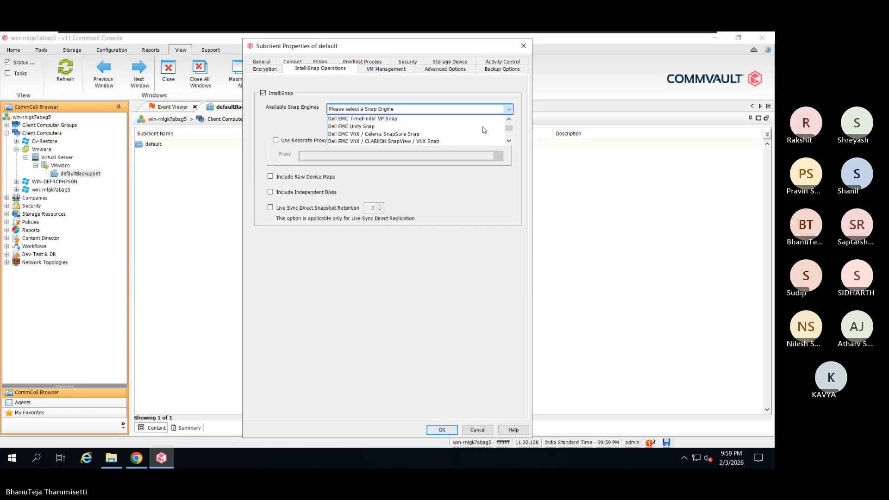
scroll(484, 130, "down", 1)
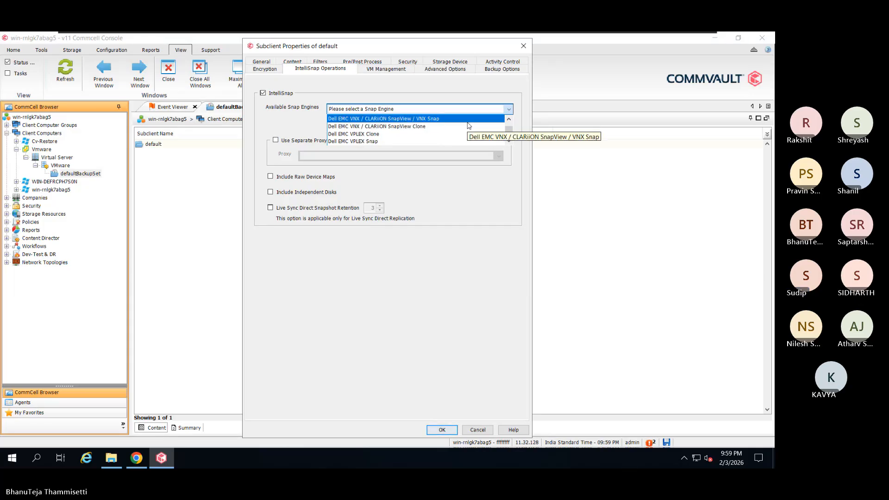
scroll(468, 125, "down", 3)
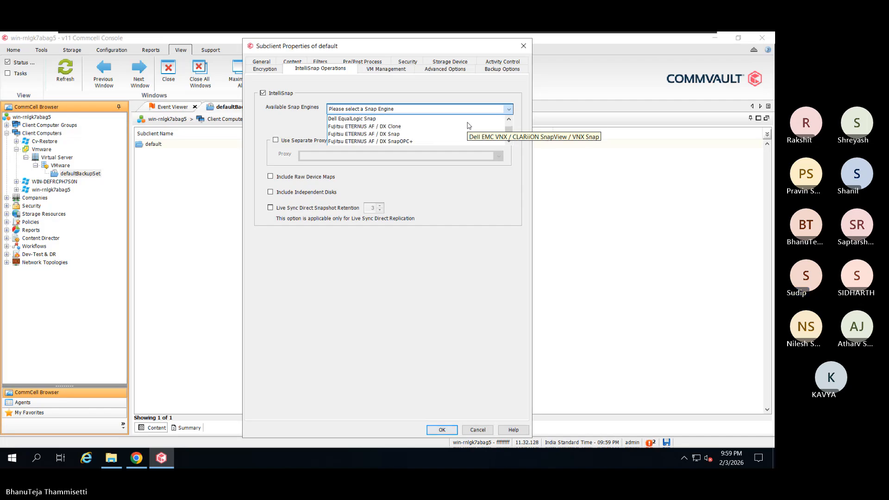
scroll(468, 125, "down", 2)
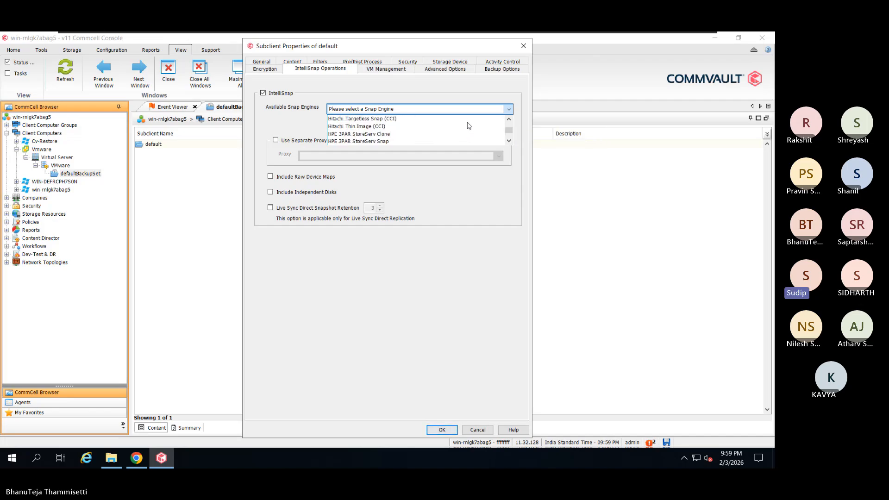
scroll(469, 126, "down", 1)
scroll(469, 126, "down", 1)
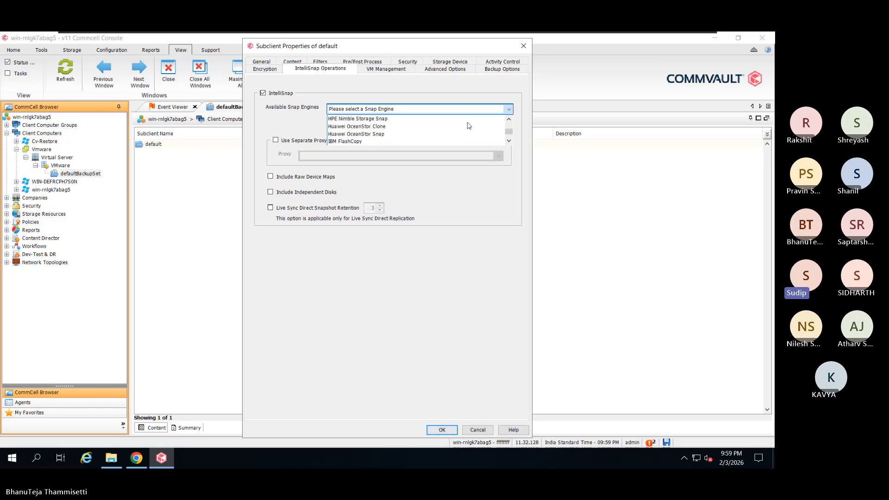
scroll(469, 126, "down", 1)
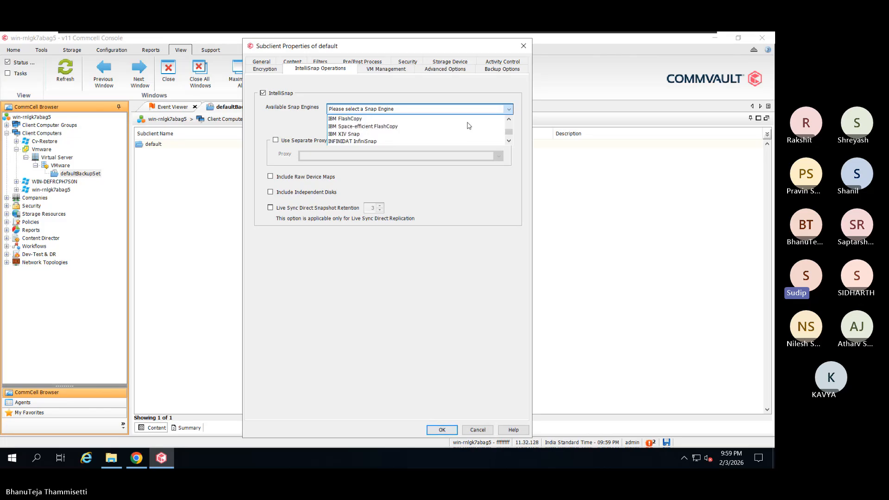
scroll(468, 126, "down", 1)
scroll(469, 125, "down", 1)
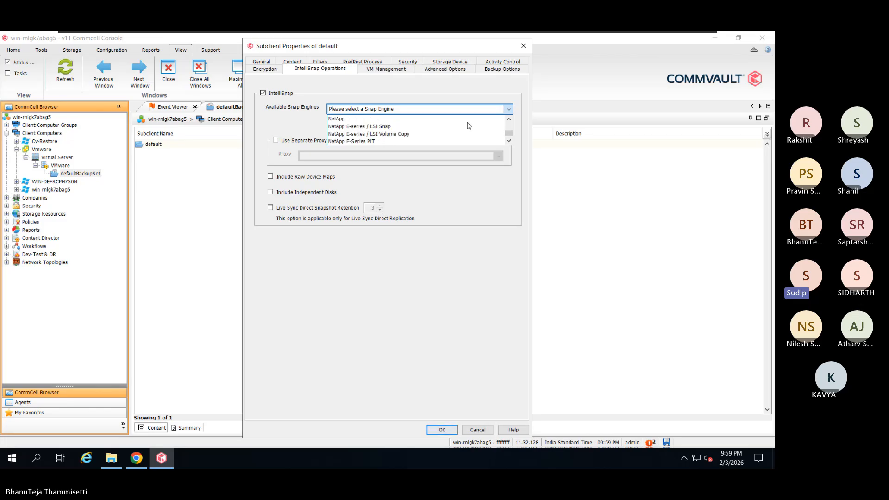
scroll(468, 125, "down", 1)
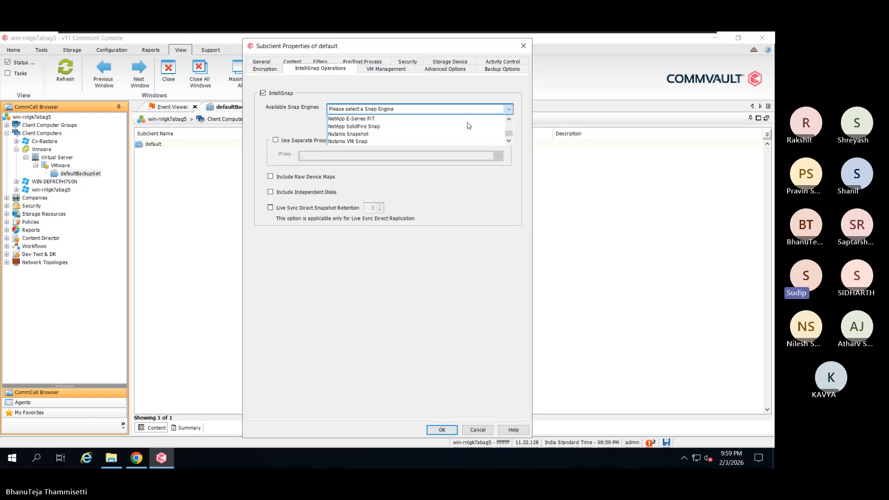
scroll(468, 125, "down", 1)
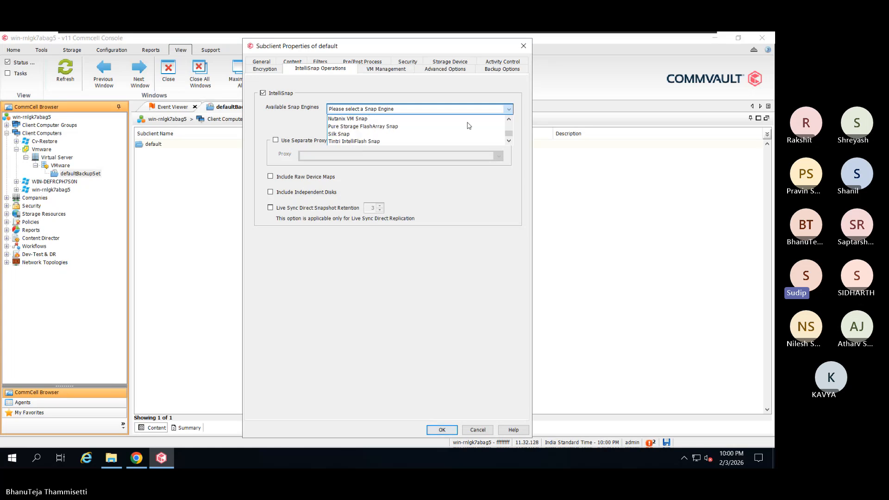
scroll(468, 126, "down", 1)
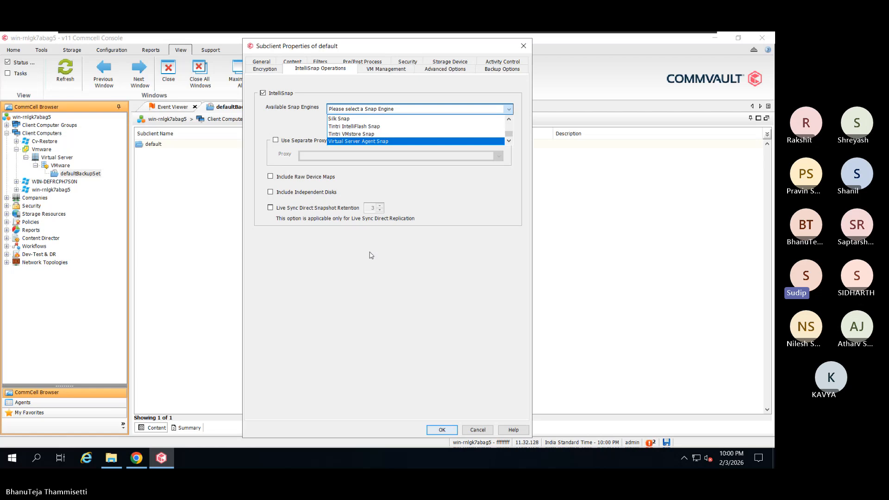
- Close the snap engine list without choosing, and turn IntelliSnap back off, acknowledging the warning
left_click(399, 235)
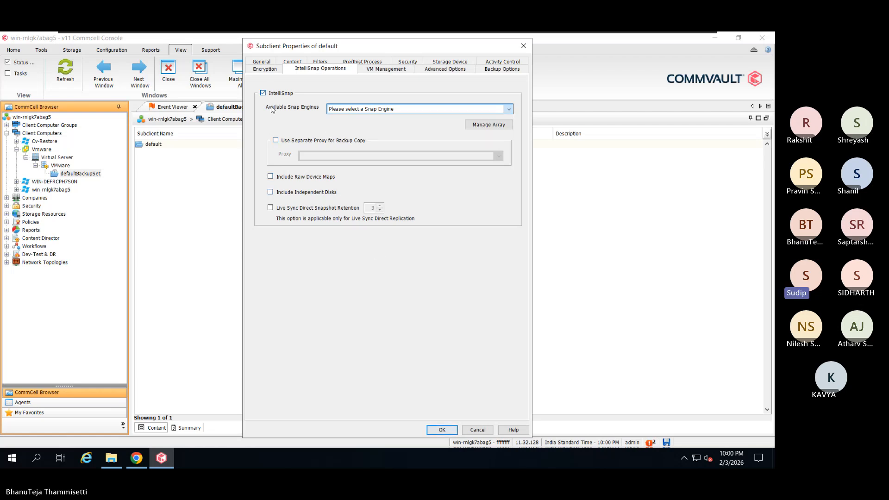
left_click(264, 93)
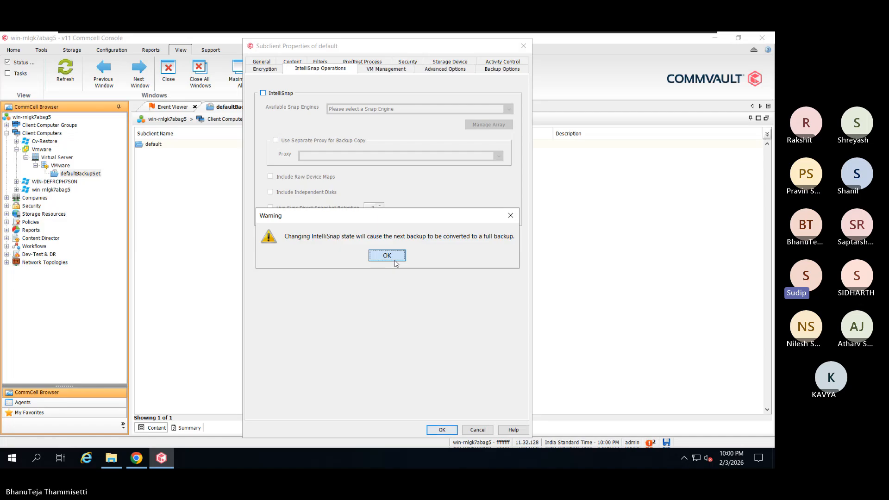
left_click(387, 256)
- Set the subclient content to the Win_Tst VM, accept disabling auto detection, and save
left_click(290, 63)
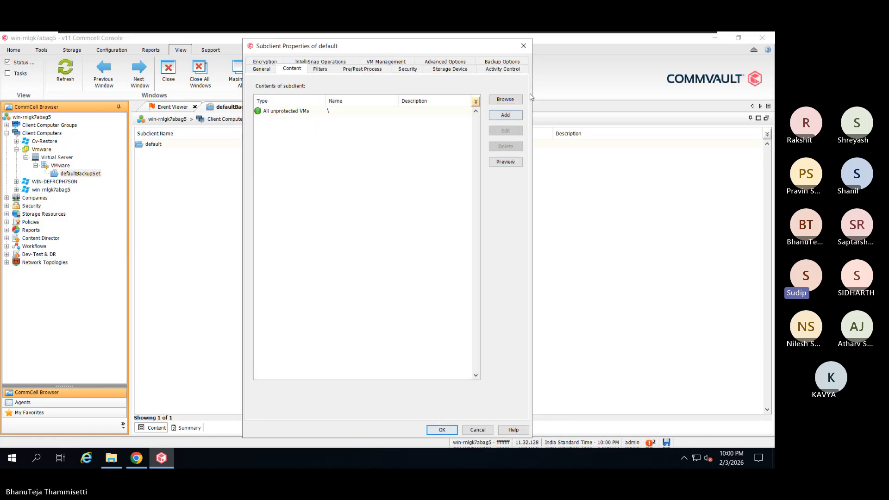
left_click(509, 100)
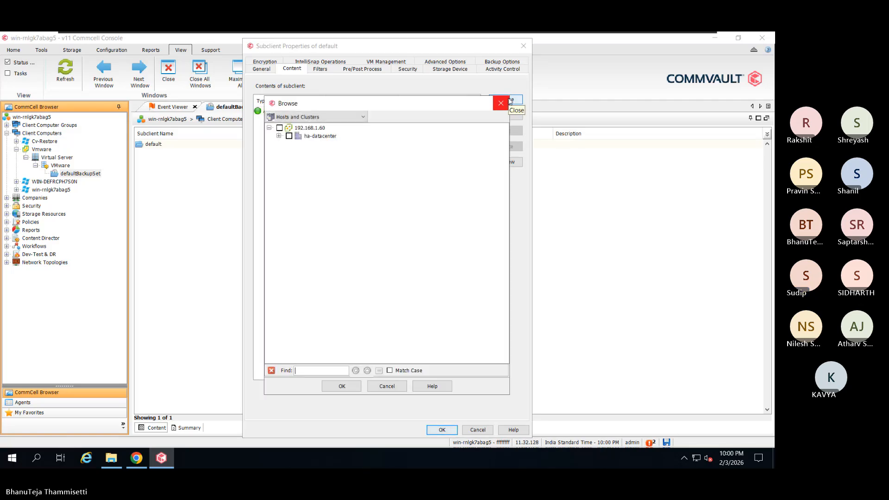
left_click(280, 136)
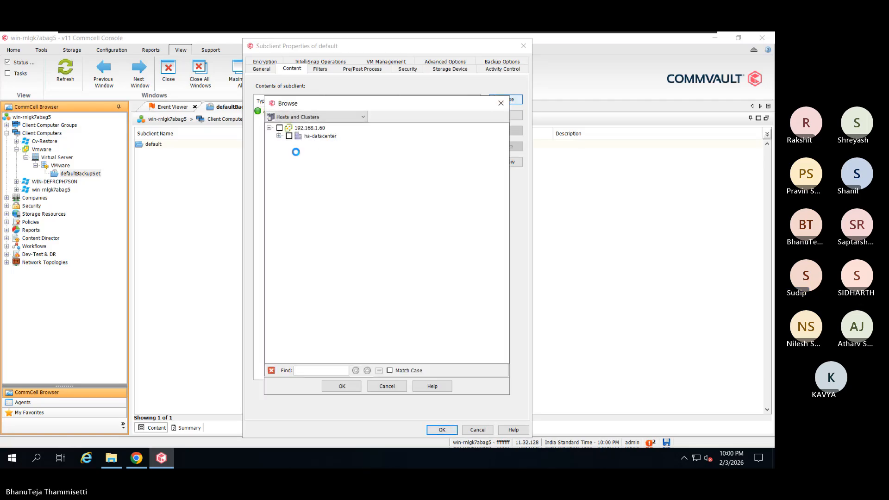
left_click(289, 144)
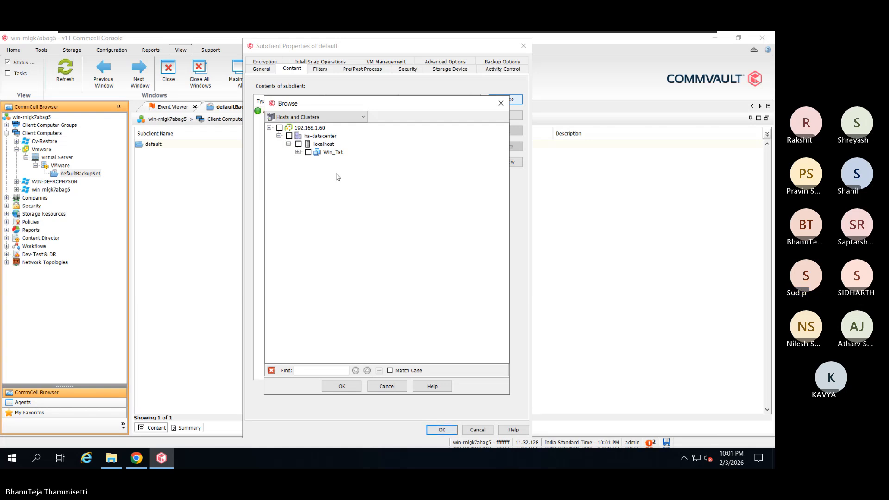
left_click(308, 152)
left_click(359, 388)
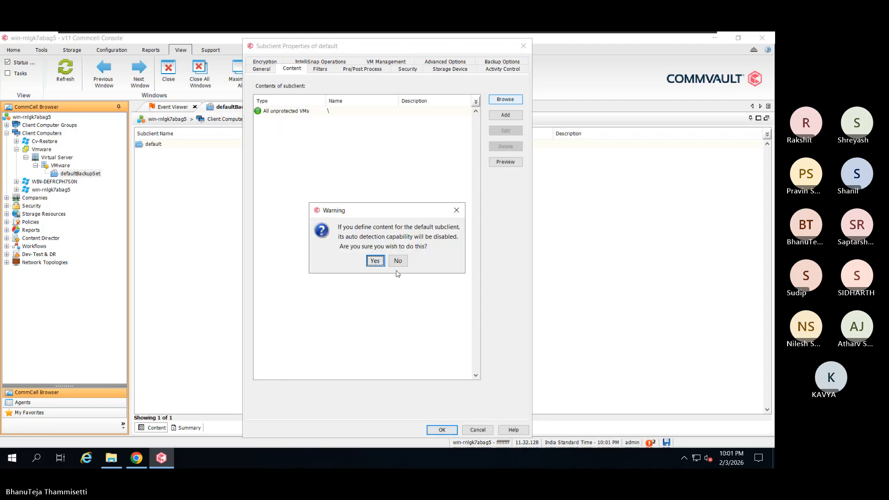
left_click(375, 261)
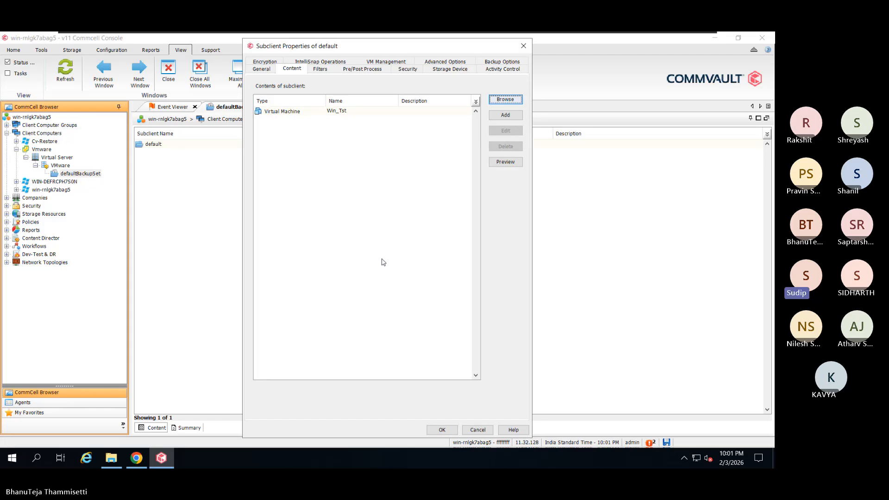
left_click(441, 430)
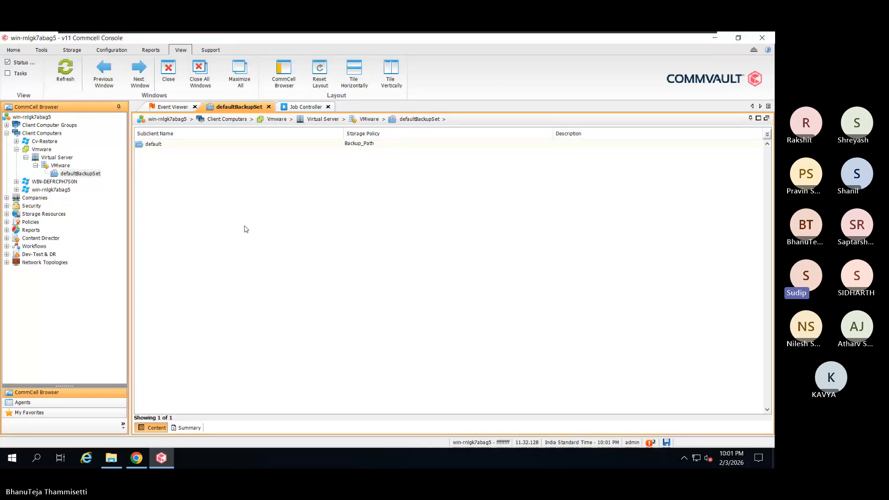
- Launch an immediate full backup of the default subclient and view it in the Job Controller
right_click(272, 144)
left_click(280, 150)
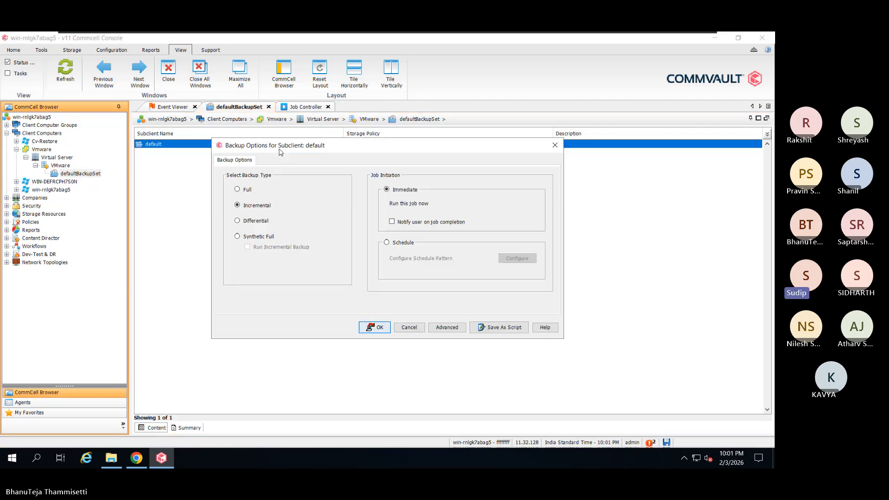
left_click(248, 190)
left_click(374, 327)
left_click(306, 107)
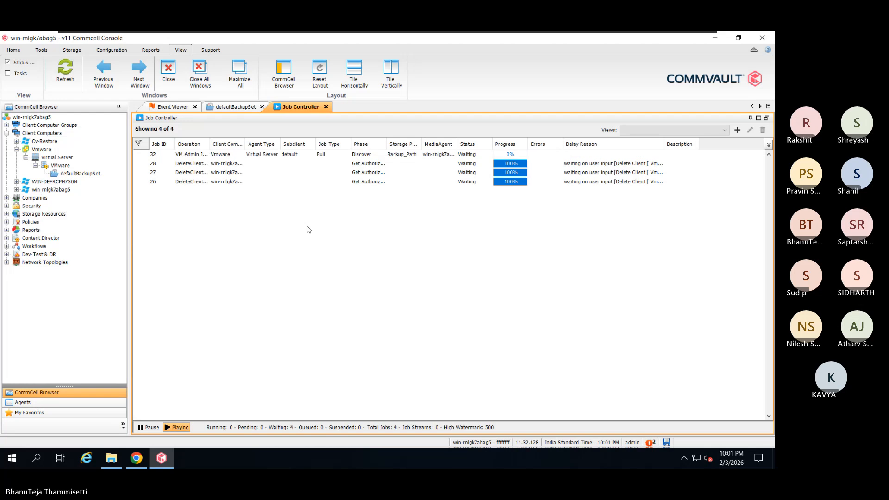
- Refresh the job list, kill waiting jobs 28, 27 and 26, and open job 32's details
left_click(65, 75)
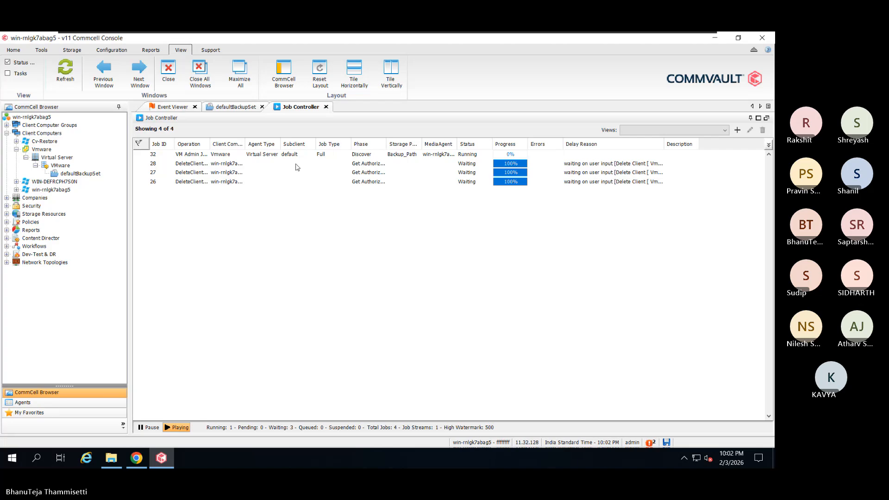
left_click_drag(296, 164, 295, 182)
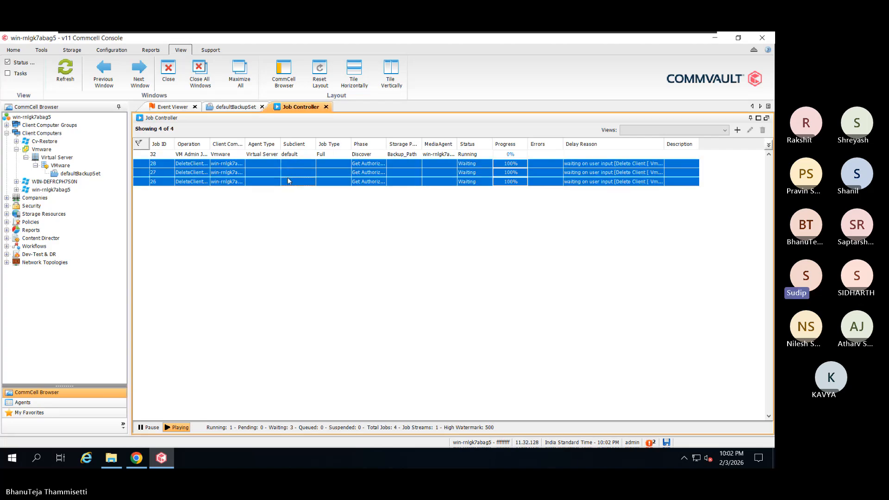
right_click(289, 179)
left_click(297, 206)
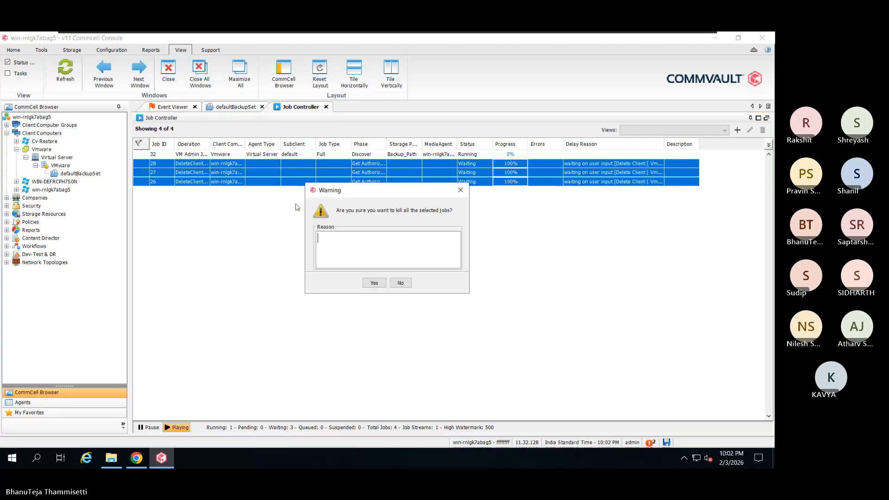
left_click(374, 282)
left_click(384, 153)
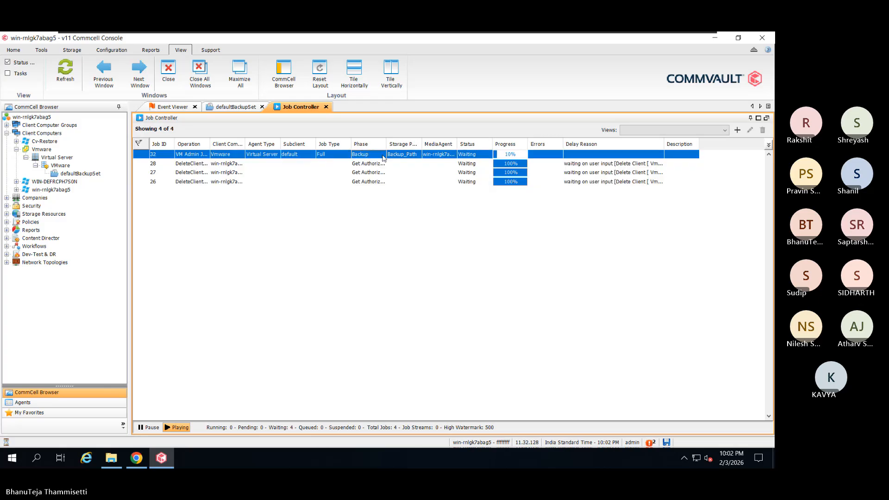
left_click(56, 73)
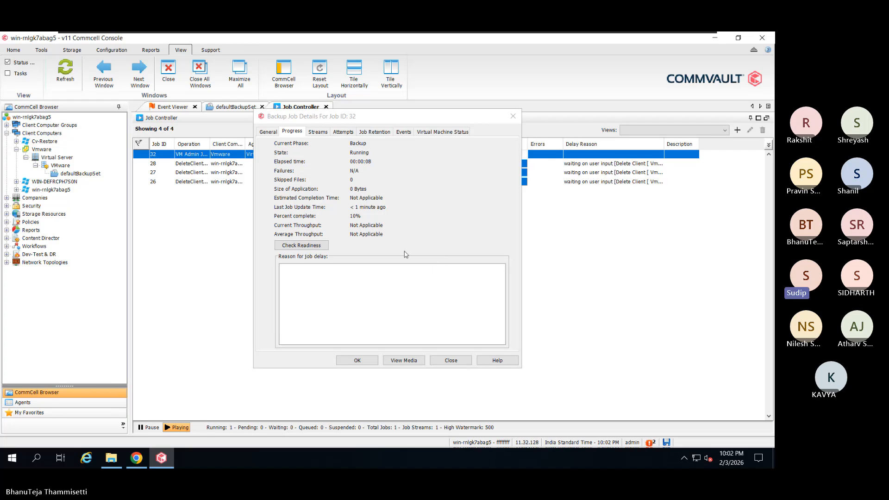
- Show job 32's Events with the window and Description column widened
left_click(403, 132)
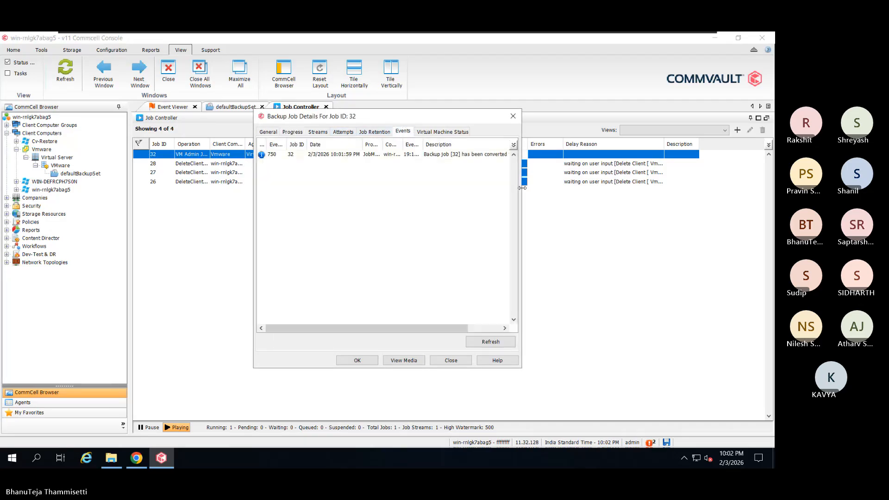
left_click_drag(521, 186, 714, 192)
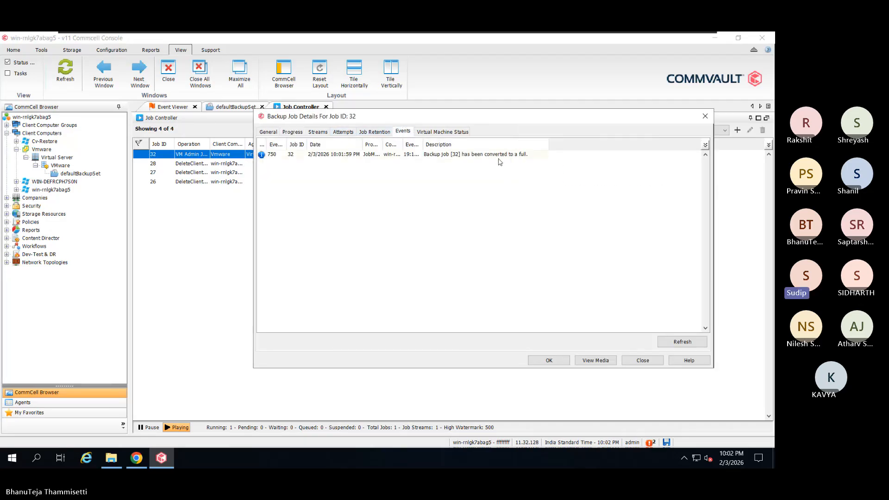
left_click_drag(548, 145, 582, 145)
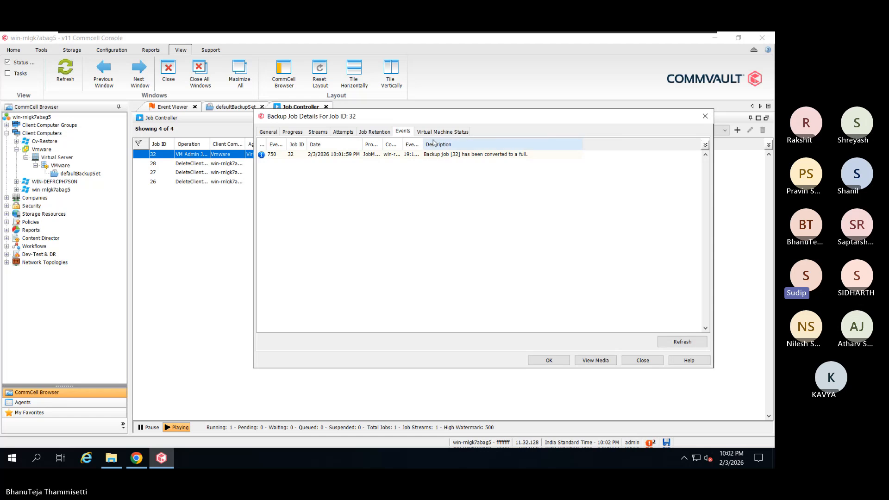
left_click_drag(443, 122, 381, 173)
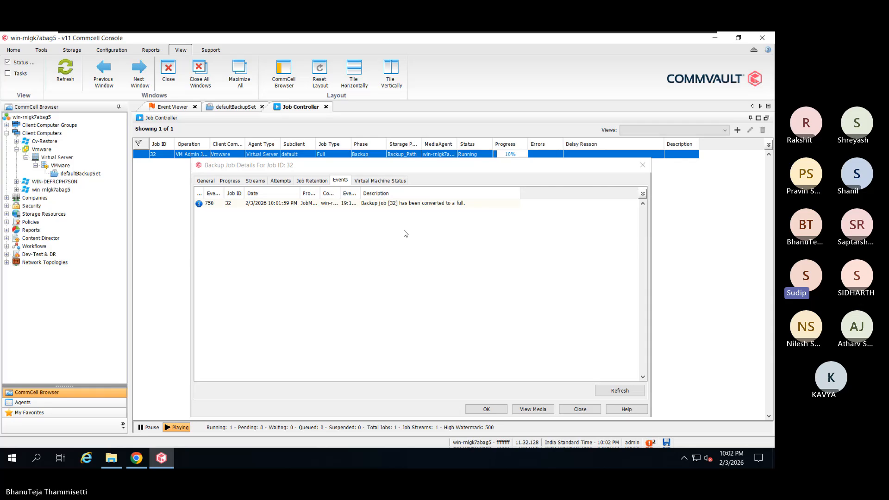
- Watch the Virtual Machine Status table until Win_Tst completes at 100%, then view General details
left_click(367, 181)
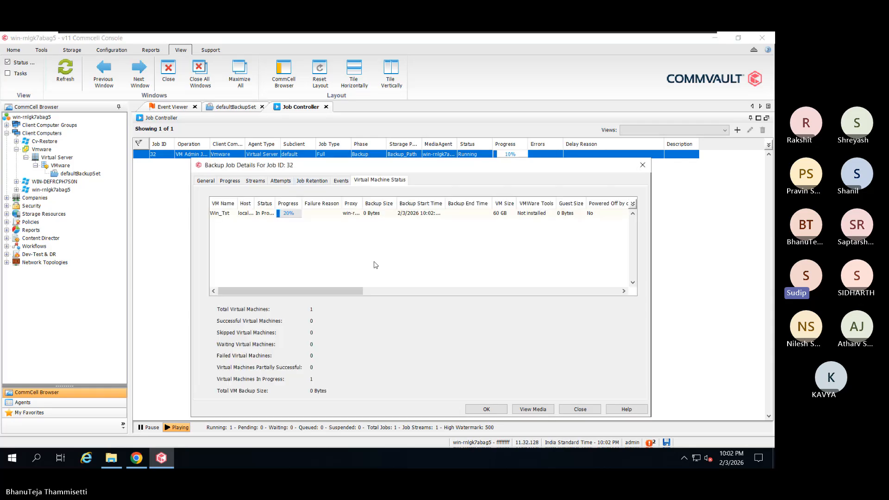
left_click_drag(362, 203, 386, 201)
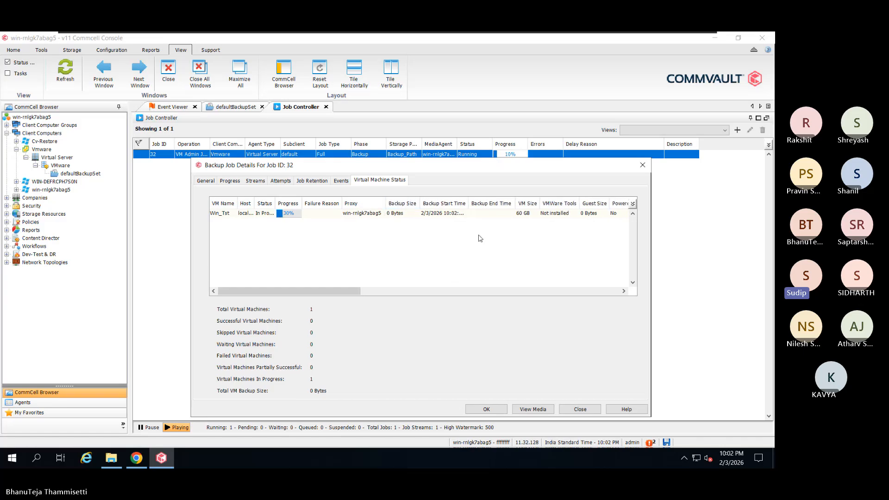
left_click_drag(276, 203, 283, 203)
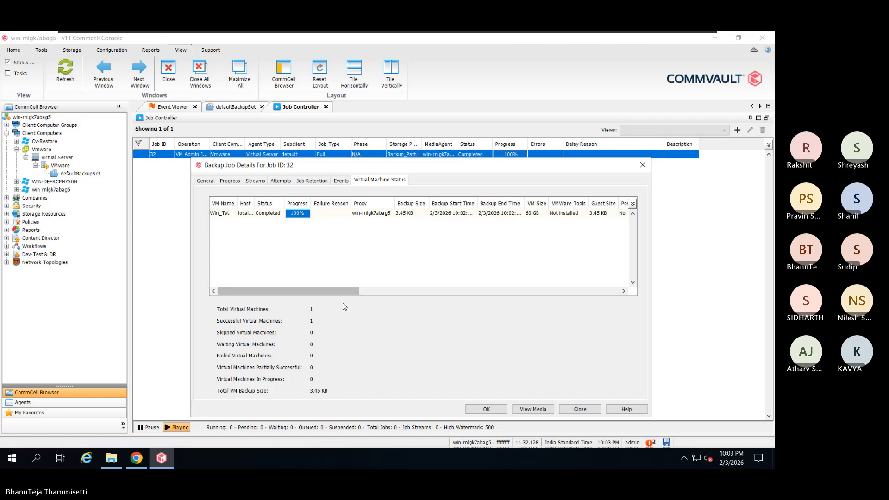
left_click_drag(345, 292, 404, 296)
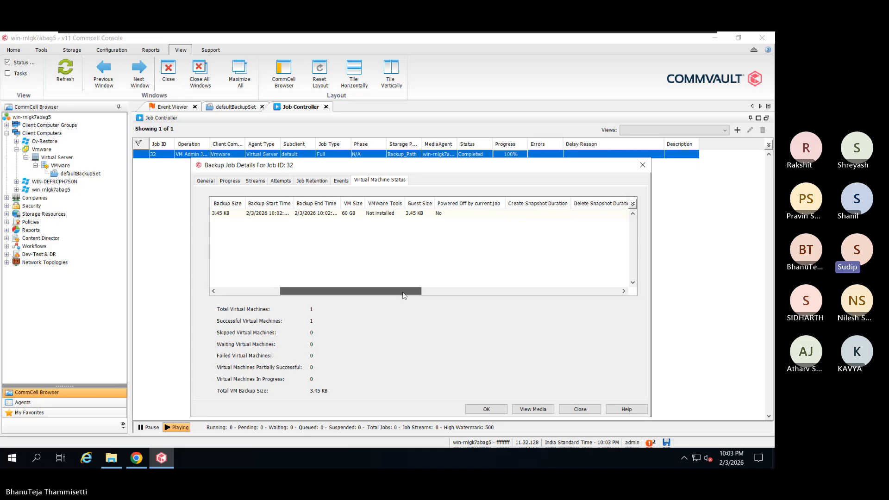
left_click_drag(403, 295, 608, 279)
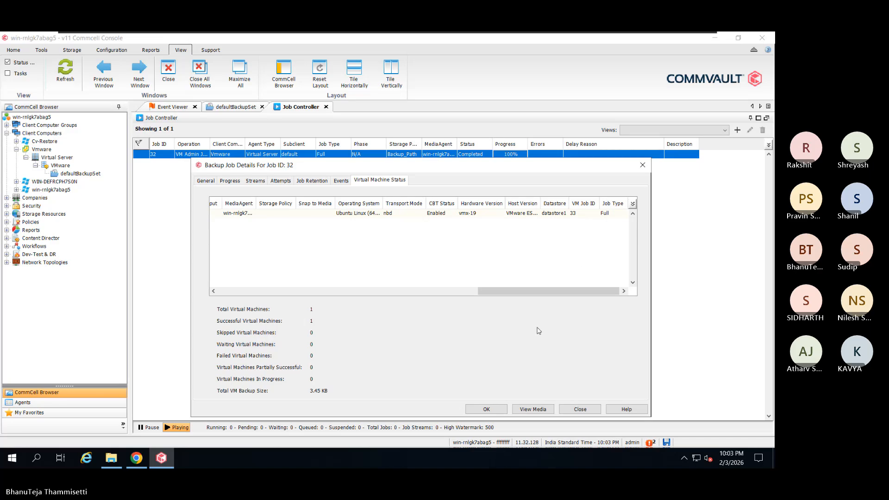
left_click(205, 182)
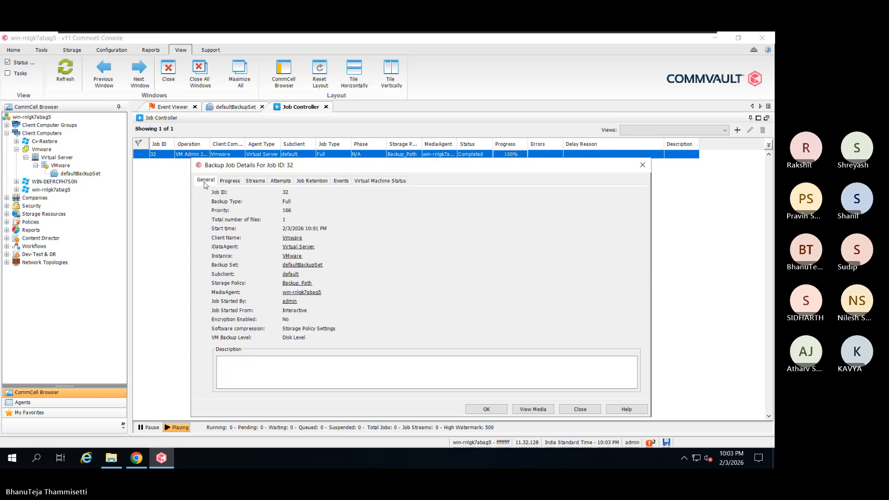
- Check job 32's final Progress figures, then close the job details window
left_click(230, 182)
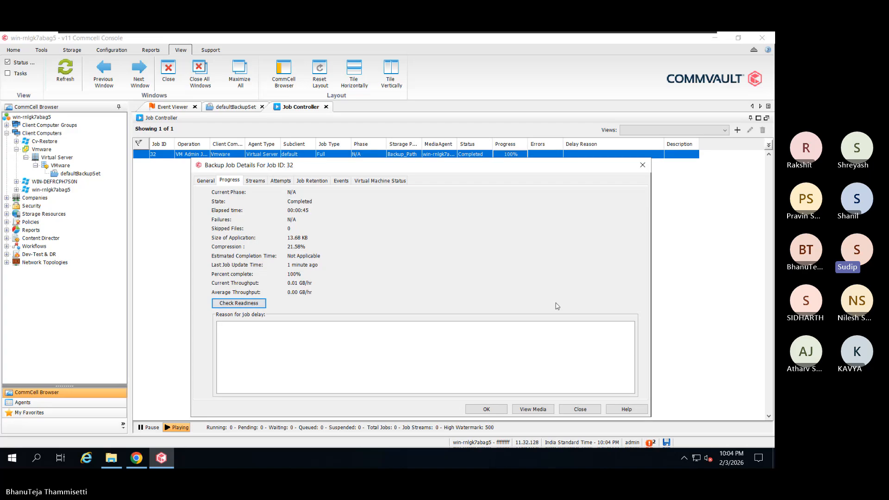
left_click(580, 409)
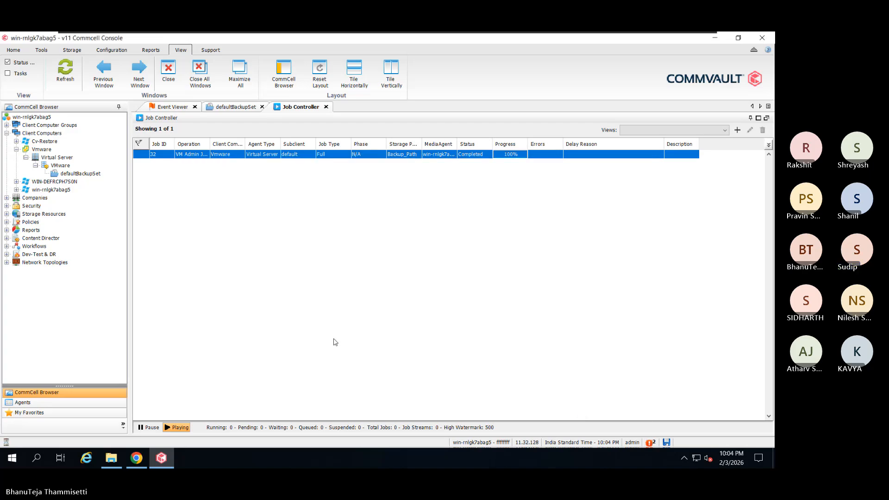
- Open the Tst_VMs_2 deduplication engine under Storage Resources, check its DDB partition, and return to its summary
left_click(6, 214)
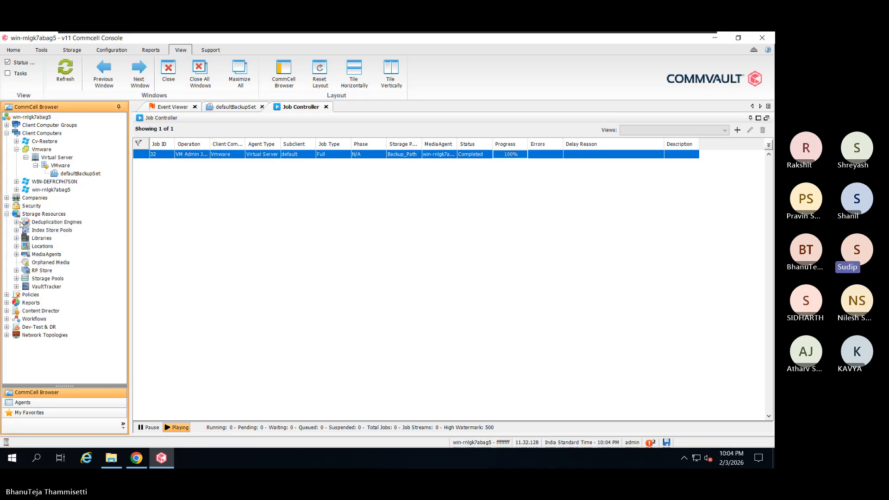
left_click(17, 222)
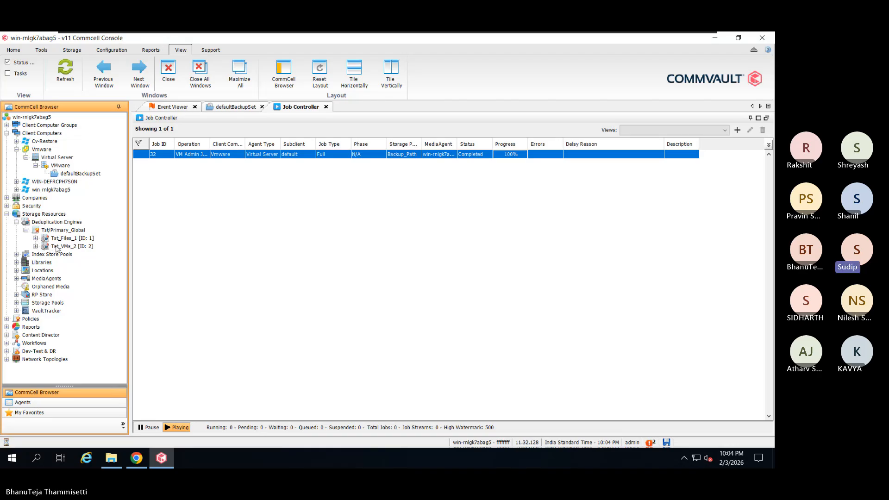
double_click(56, 248)
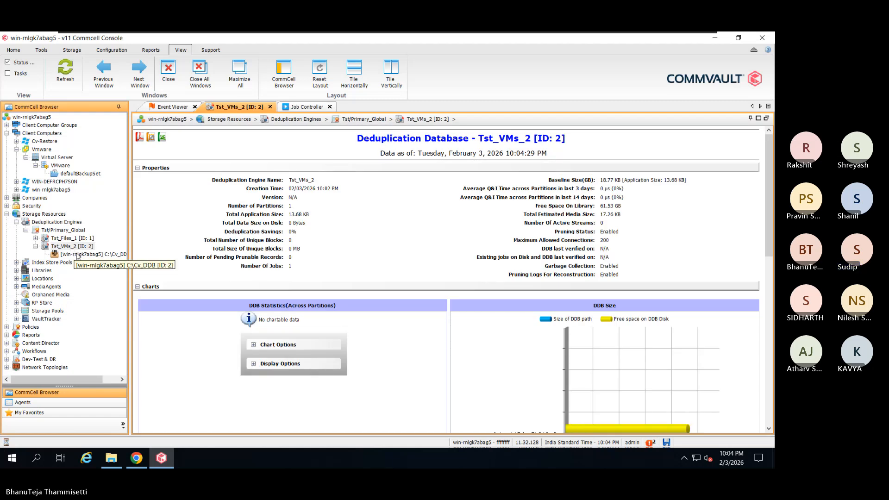
left_click(77, 255)
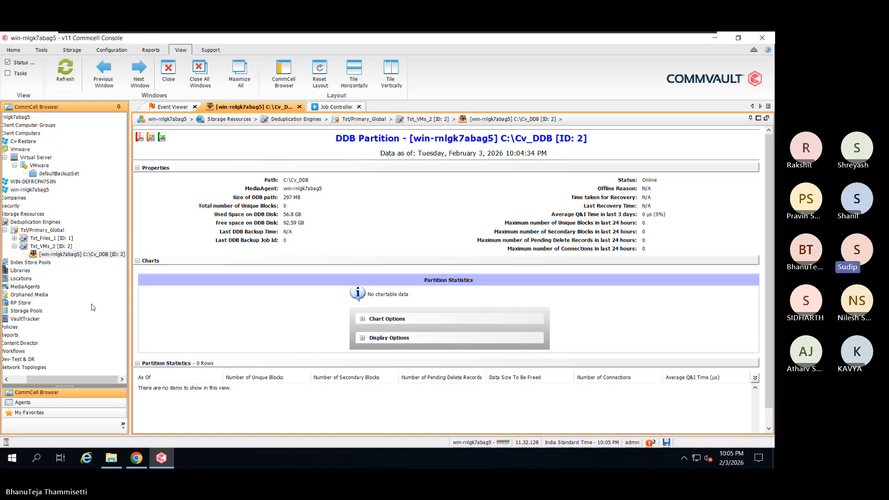
left_click(58, 247)
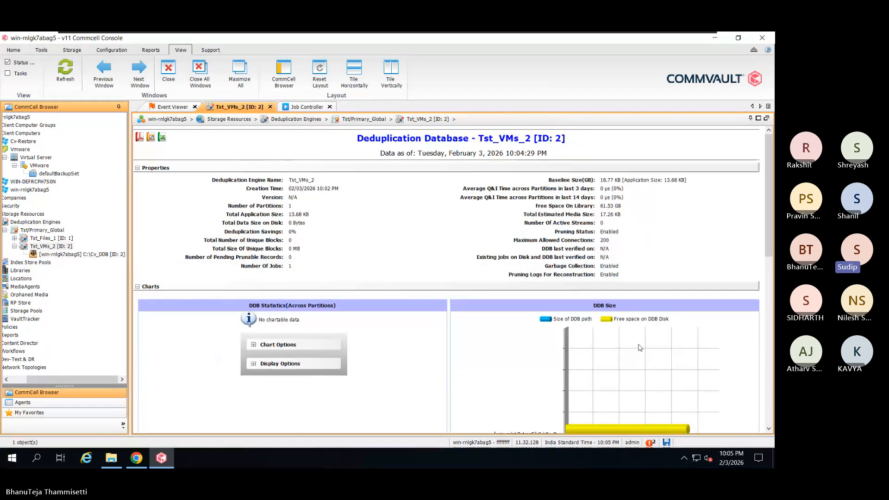
scroll(551, 353, "down", 2)
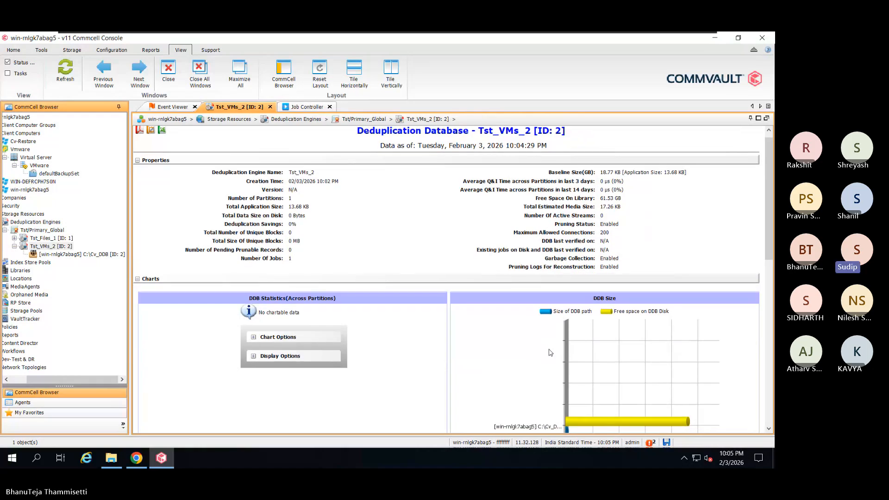
scroll(550, 353, "down", 2)
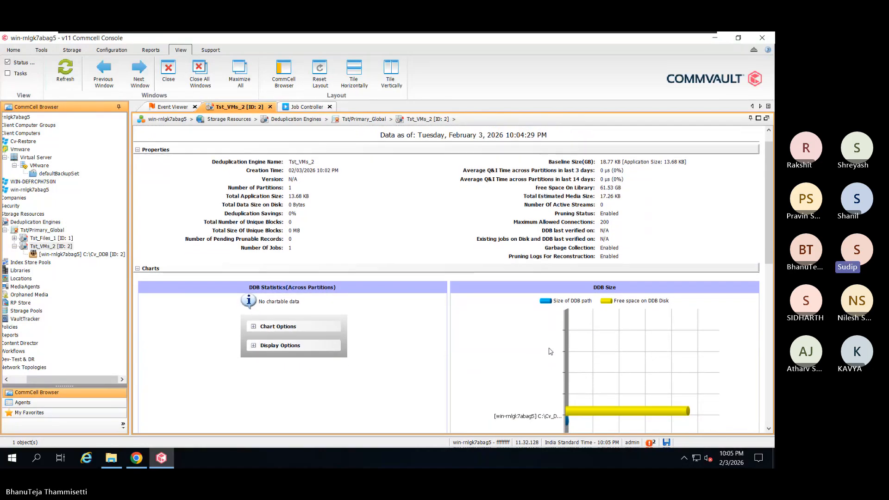
scroll(550, 352, "down", 1)
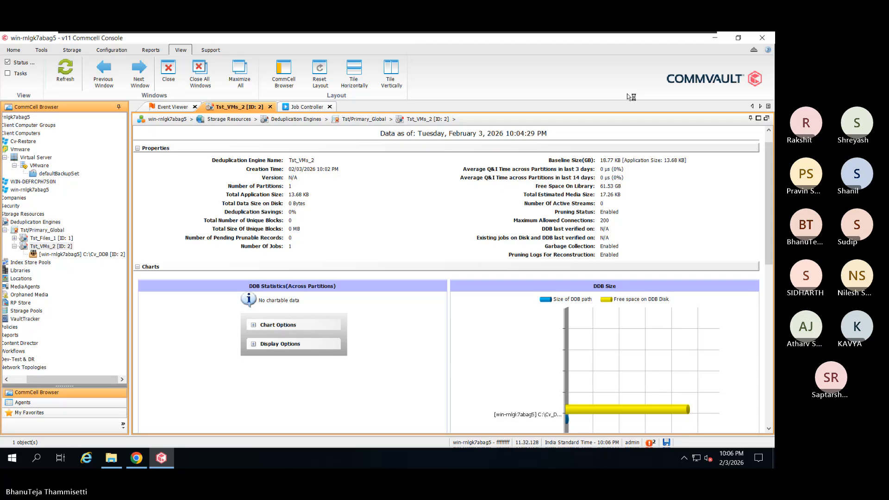
- Minimize the console, switch to Chrome, and log in to the ESXi host as root with its password
left_click(715, 38)
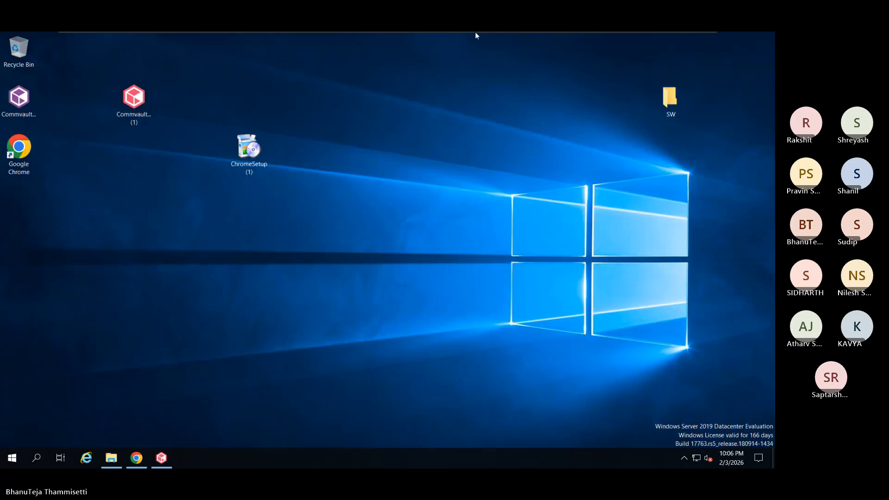
mouse_move(475, 32)
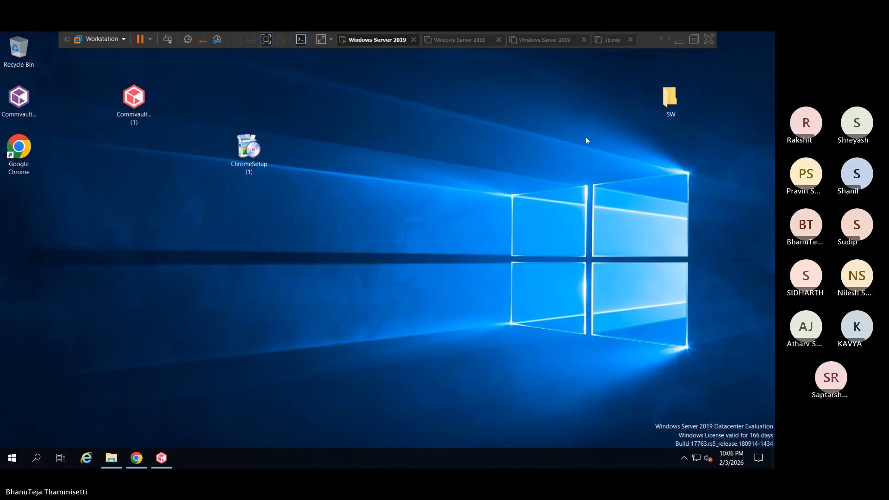
left_click(136, 458)
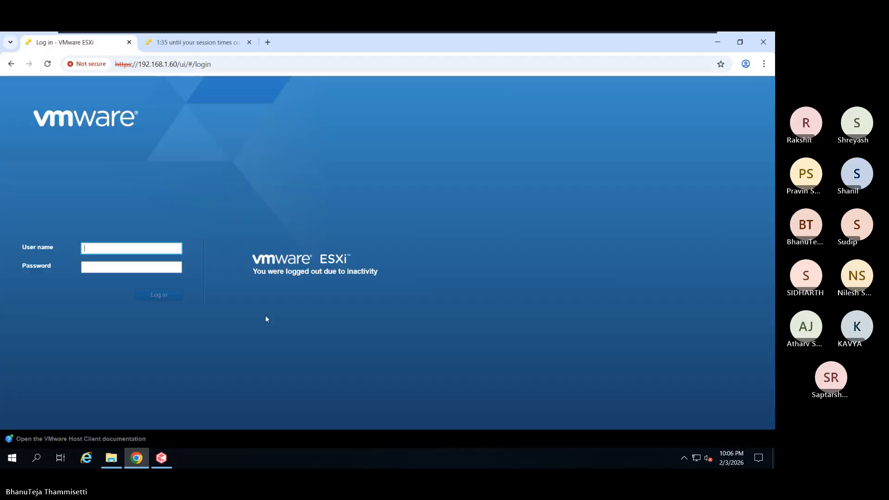
left_click(118, 250)
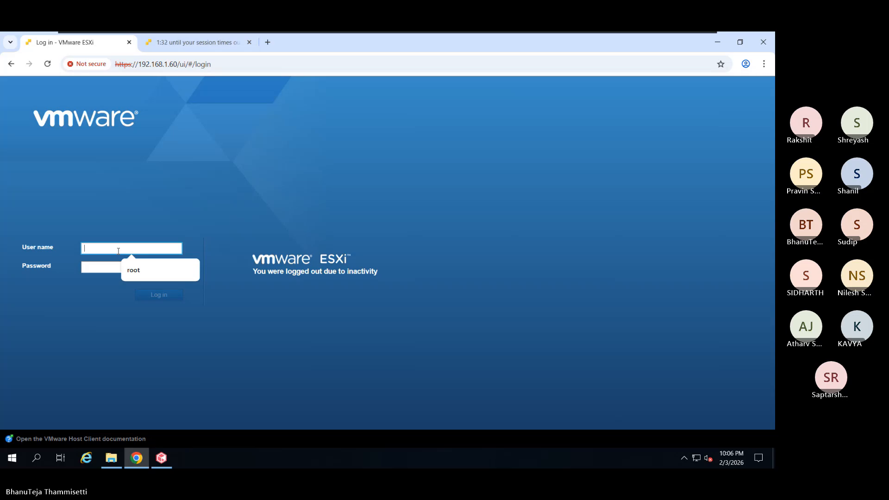
type("root")
key("Tab")
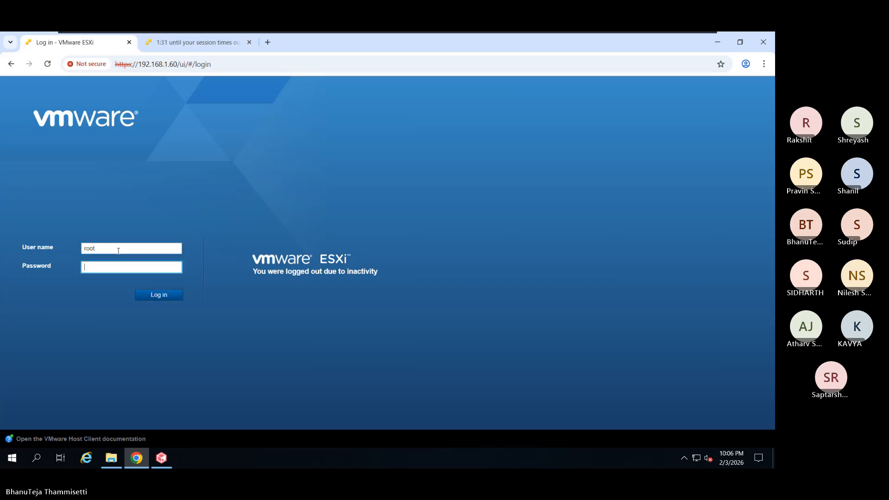
type("*****")
key("Return")
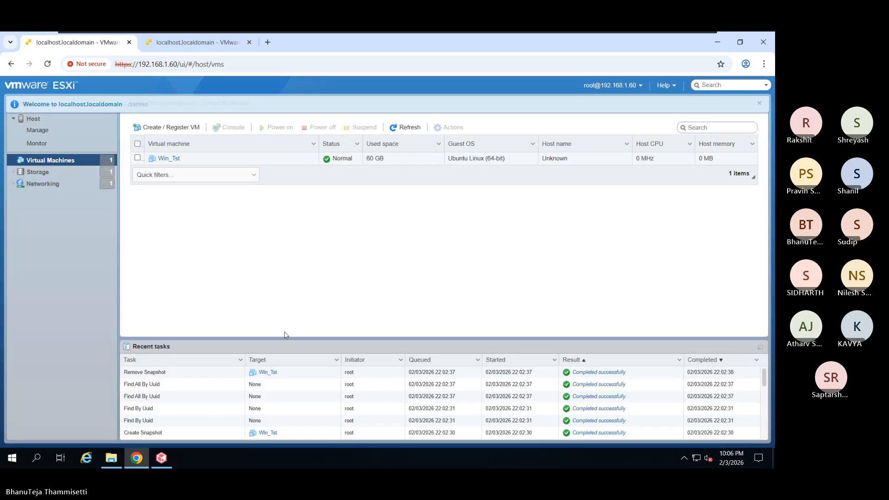
- Open Win_Tst and try powering it on, which fails for lack of Intel VT-x support
left_click(174, 159)
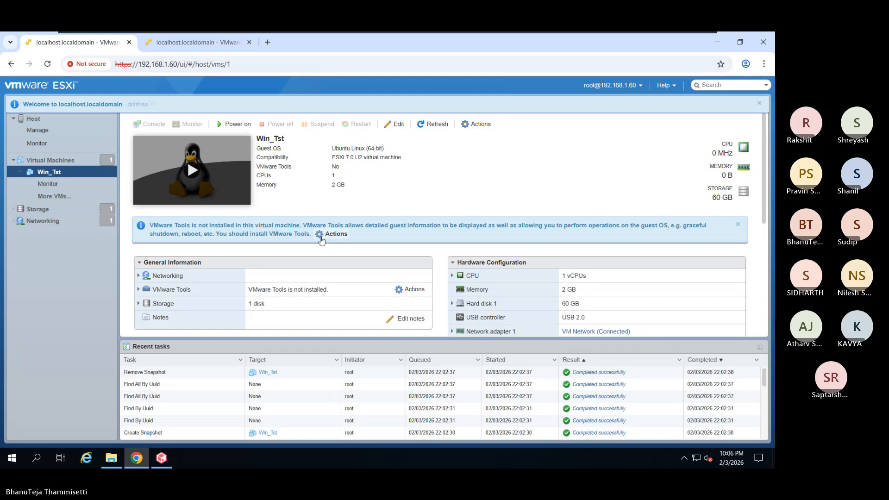
left_click(236, 124)
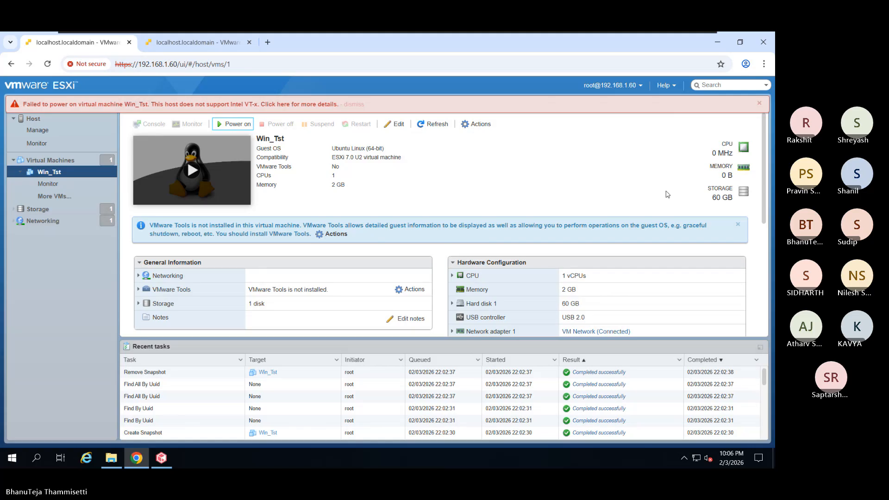
left_click(474, 124)
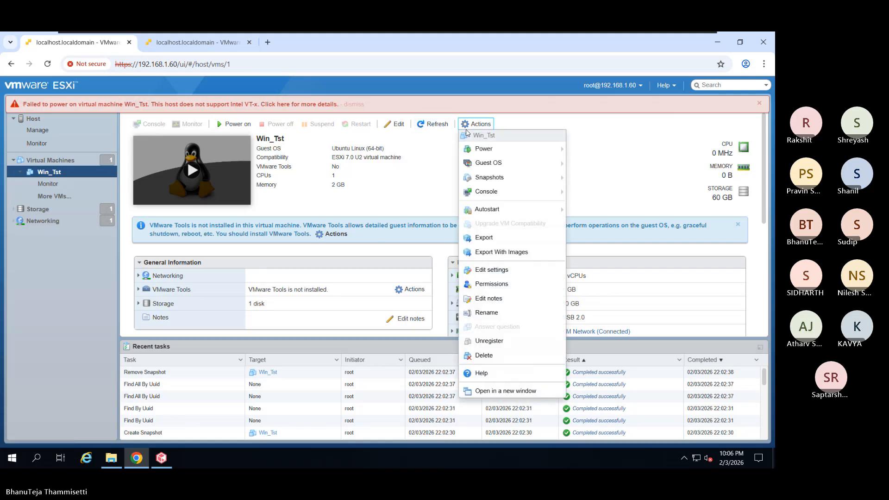
- Open Win_Tst's Edit settings and inspect the Advanced and Remote Console VM options
left_click(514, 271)
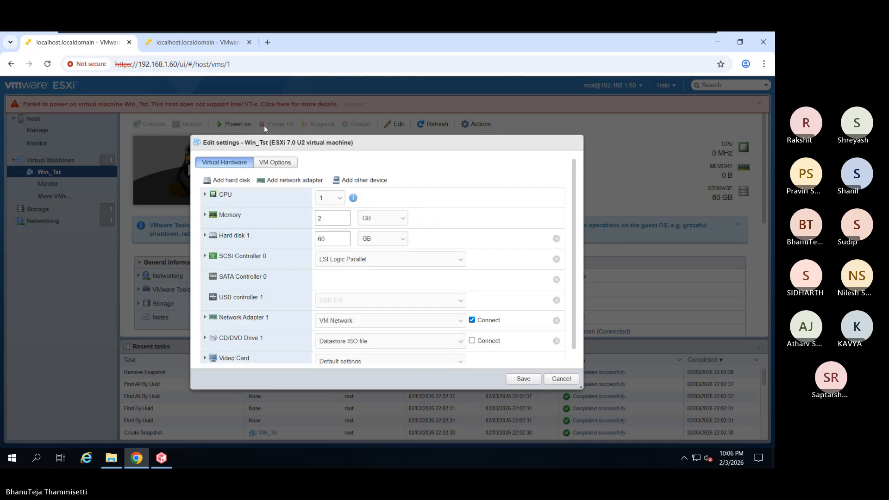
left_click(275, 162)
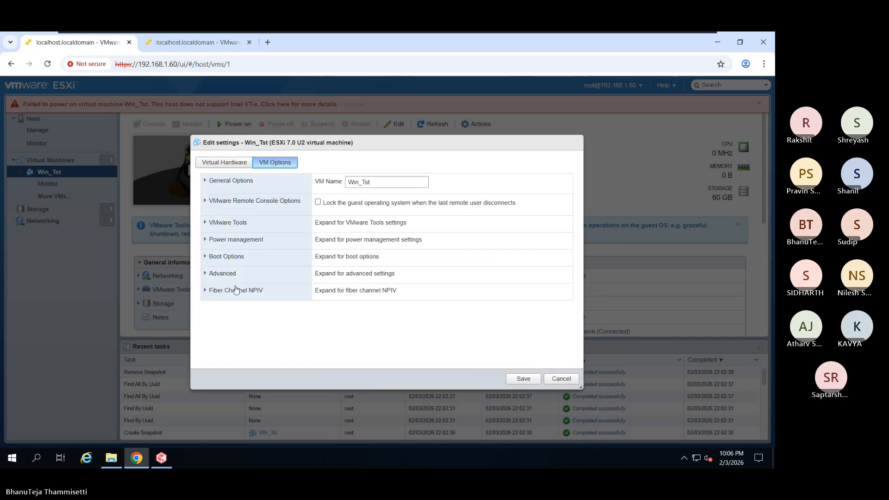
left_click(211, 274)
scroll(300, 302, "down", 1)
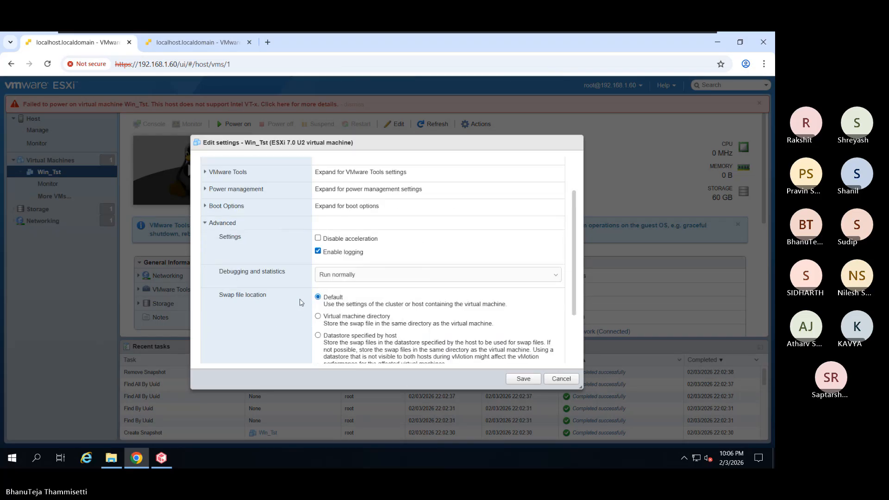
scroll(300, 302, "down", 2)
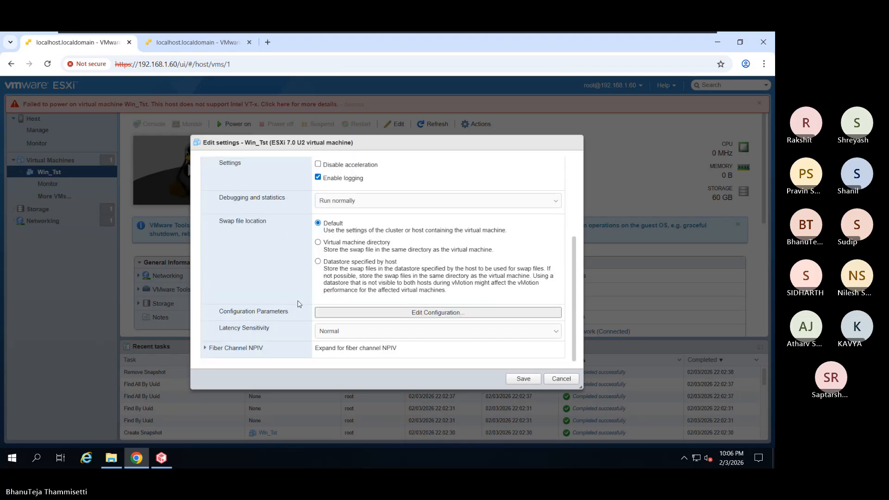
scroll(264, 286, "up", 3)
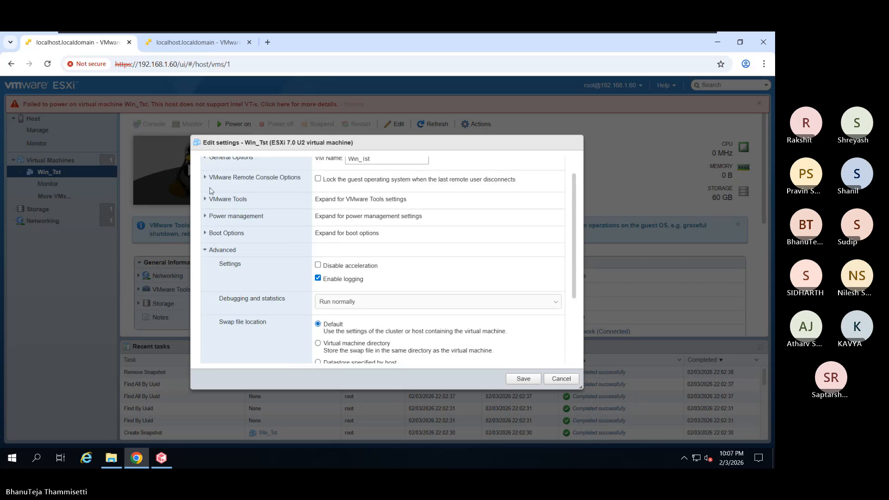
scroll(211, 193, "up", 1)
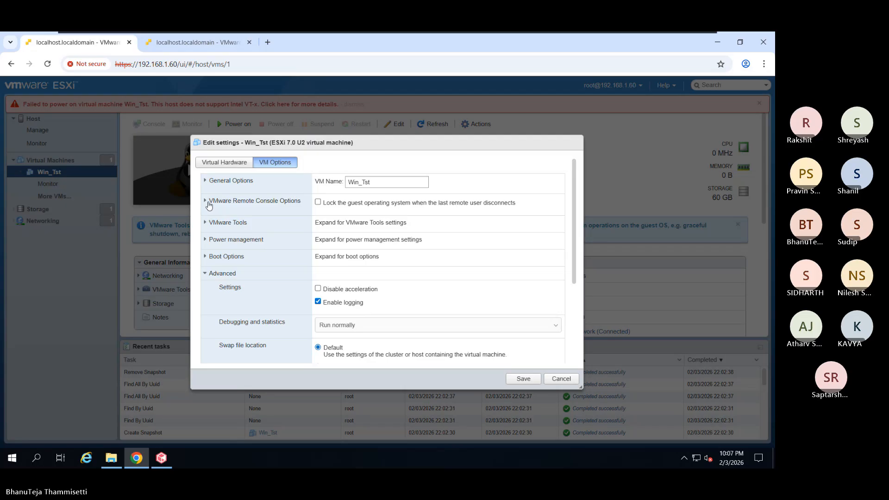
left_click(209, 202)
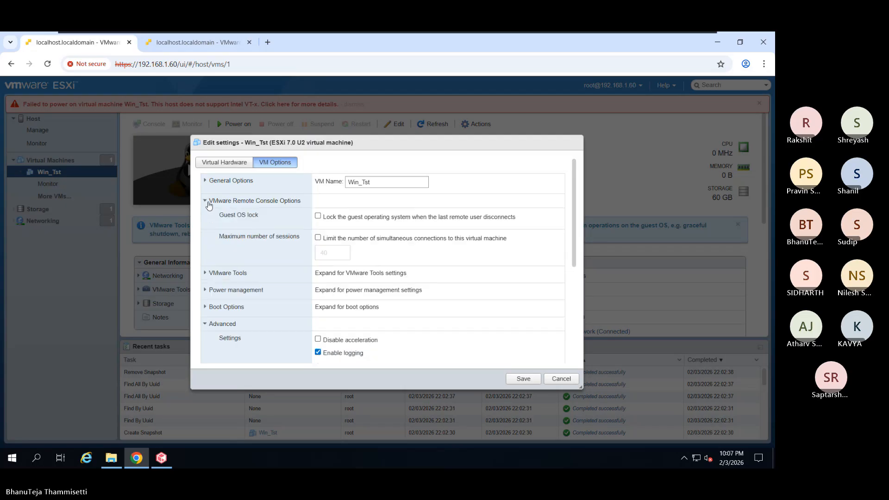
left_click(209, 203)
- Review Win_Tst's VMware Tools and Fibre Channel NPIV settings
left_click(205, 224)
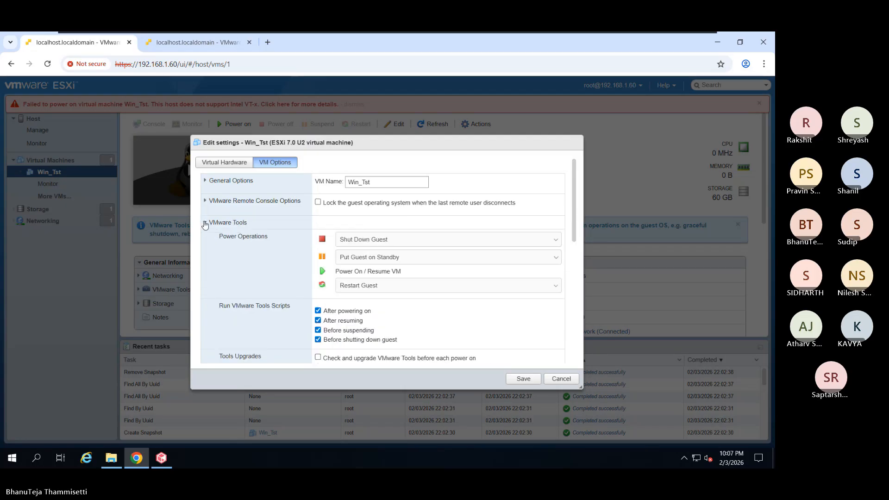
scroll(211, 237, "down", 5)
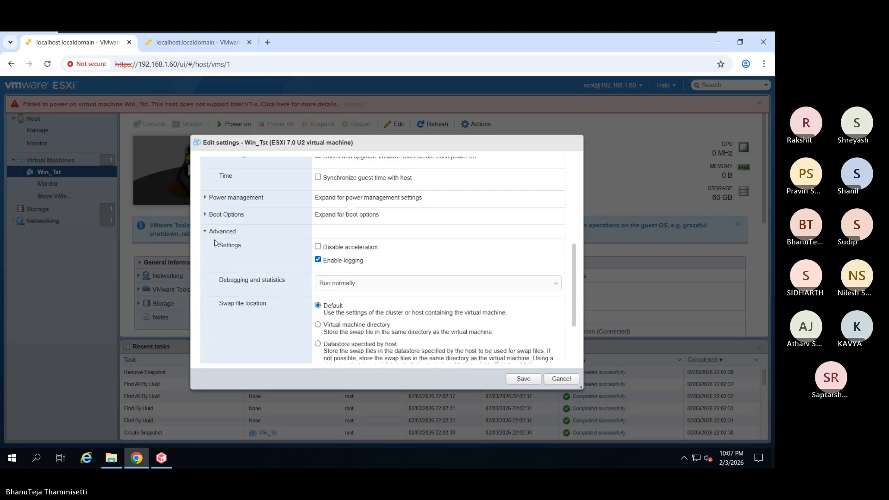
scroll(216, 244, "up", 5)
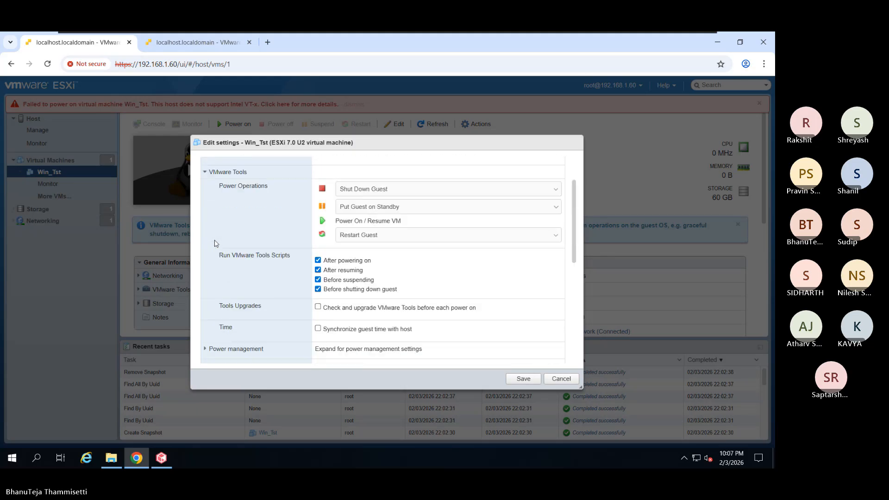
left_click(206, 174)
scroll(221, 231, "down", 1)
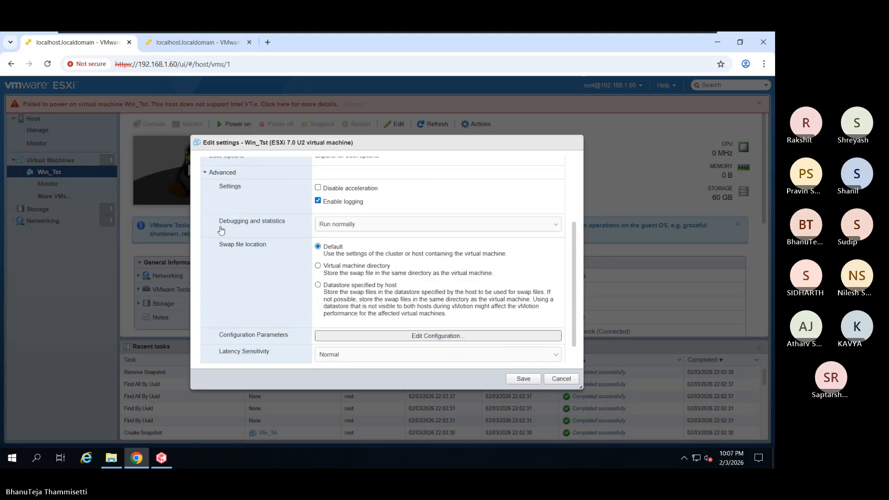
scroll(220, 229, "down", 1)
left_click(206, 347)
scroll(226, 322, "down", 5)
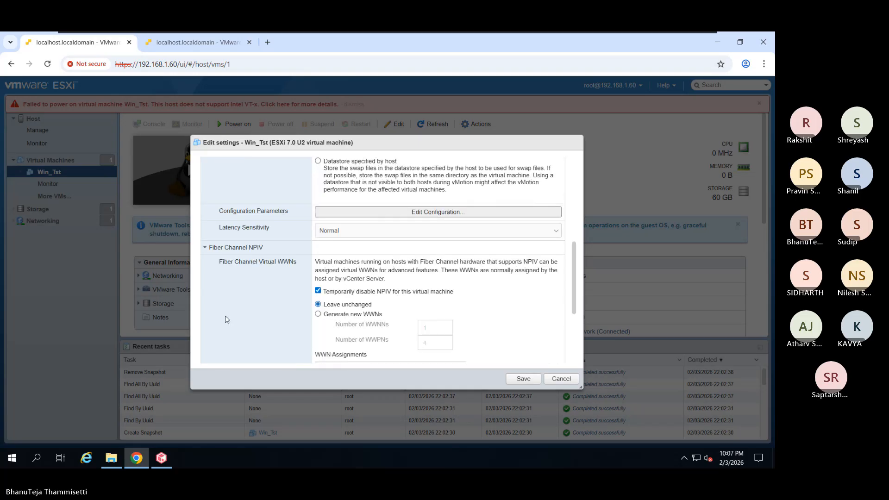
scroll(227, 320, "down", 5)
scroll(236, 299, "up", 10)
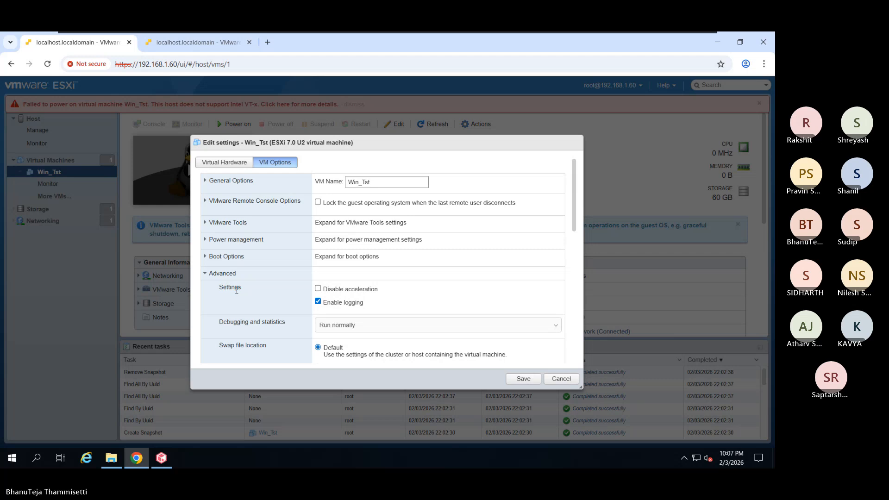
scroll(231, 292, "down", 2)
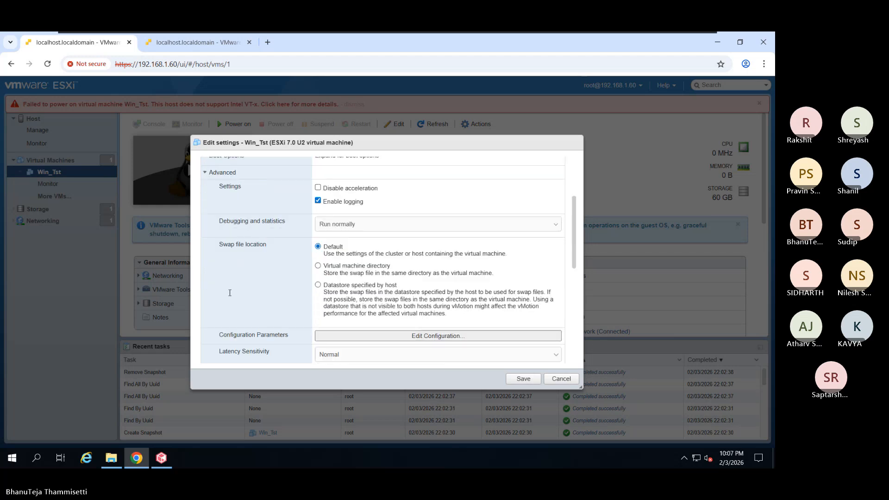
scroll(230, 293, "down", 1)
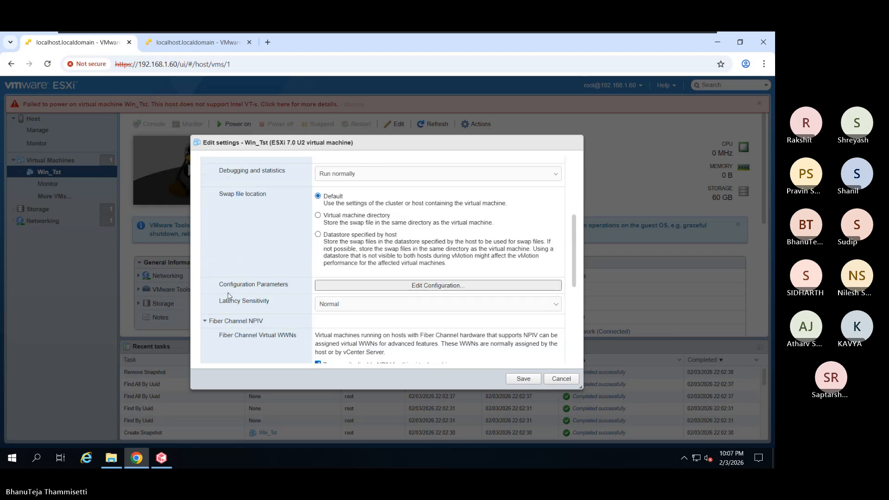
scroll(203, 220, "up", 1)
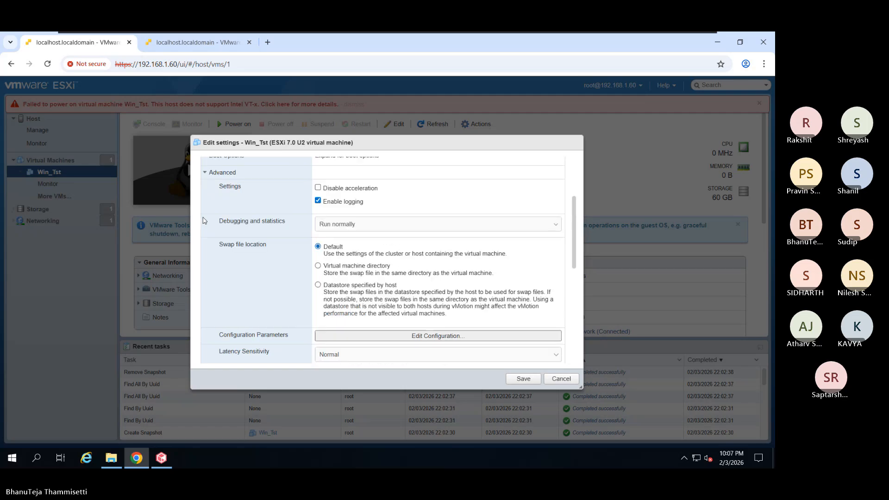
scroll(205, 221, "up", 1)
- Check the Boot Options, then review Win_Tst's virtual hardware: 1 CPU, 2 GB memory, 60 GB disk
left_click(205, 222)
left_click(206, 209)
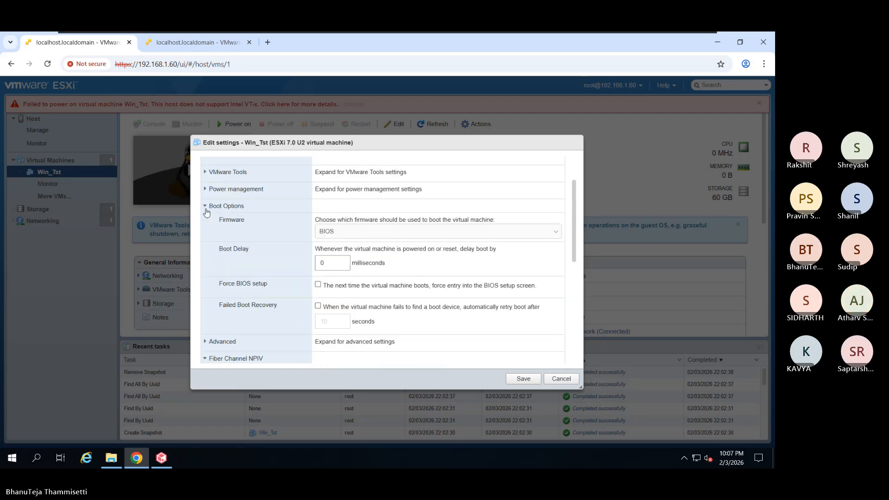
scroll(217, 265, "down", 2)
scroll(217, 267, "up", 1)
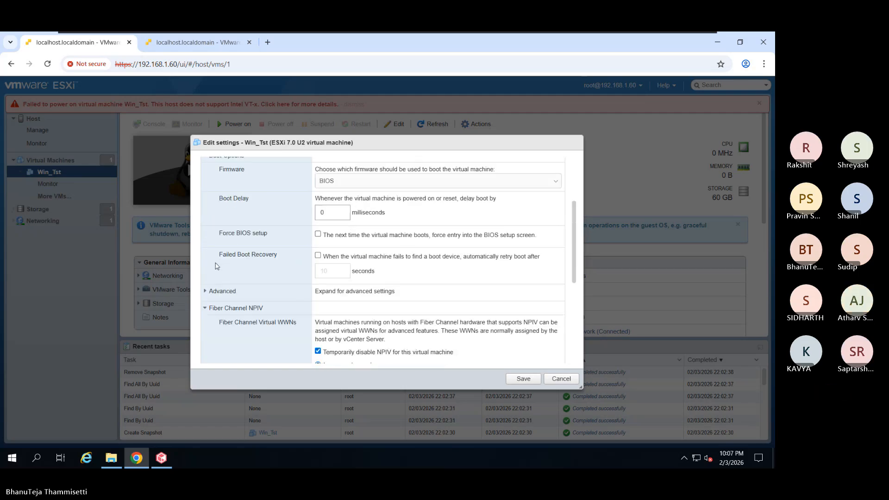
scroll(217, 266, "up", 3)
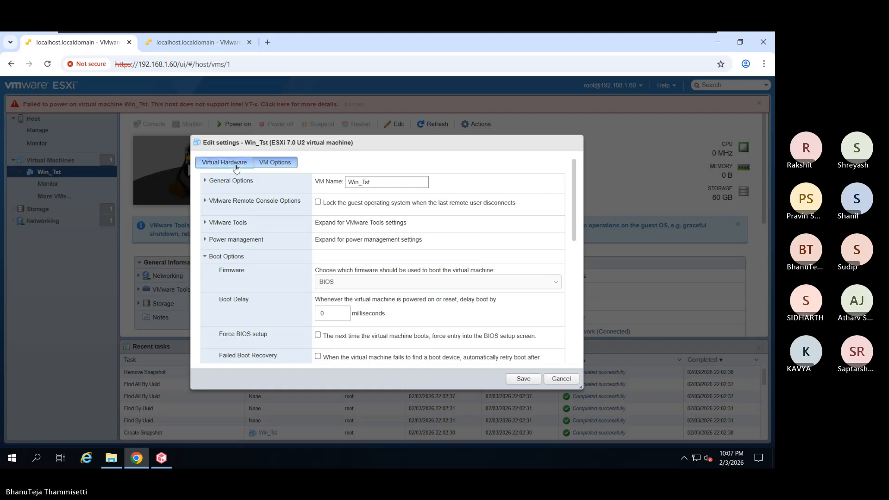
left_click(236, 163)
scroll(260, 292, "down", 1)
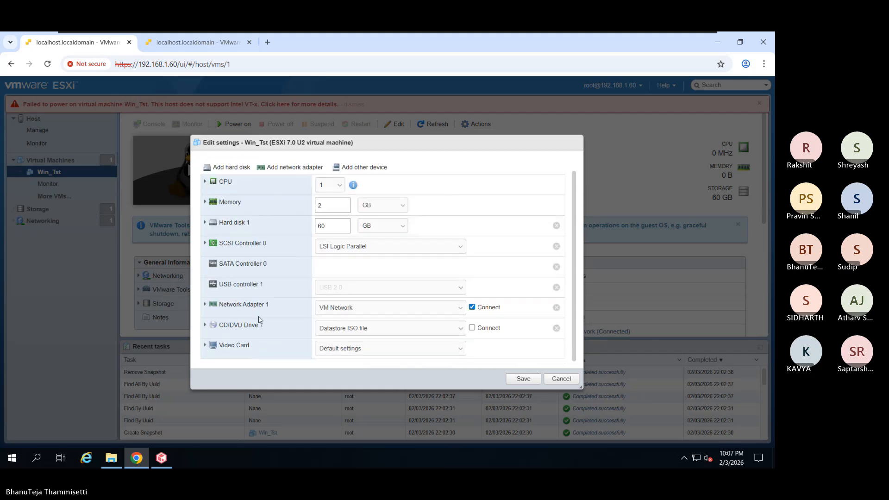
scroll(278, 263, "up", 1)
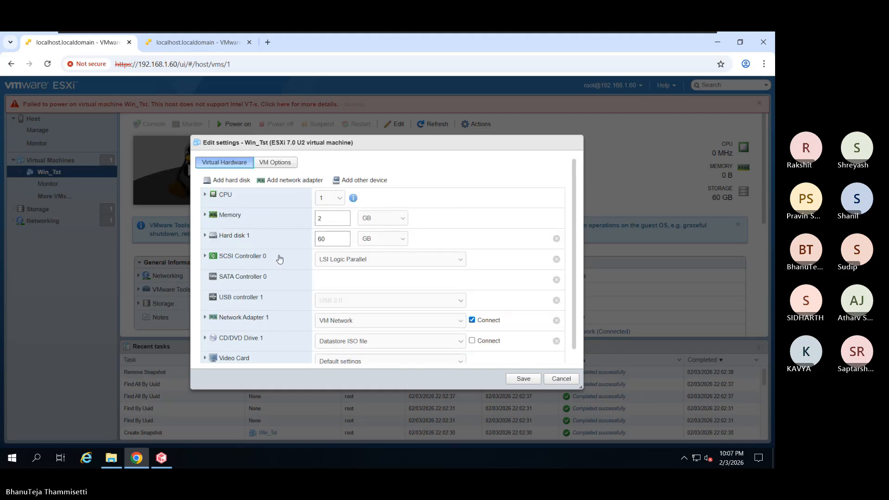
- Cancel Win_Tst's settings, read the failed power-on task errors, dismiss the banner, reopen Win_Tst
left_click(559, 378)
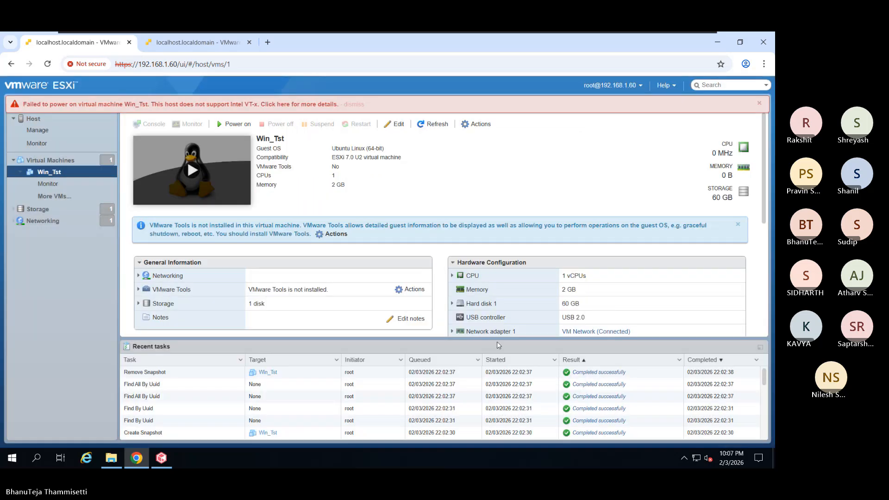
left_click(322, 106)
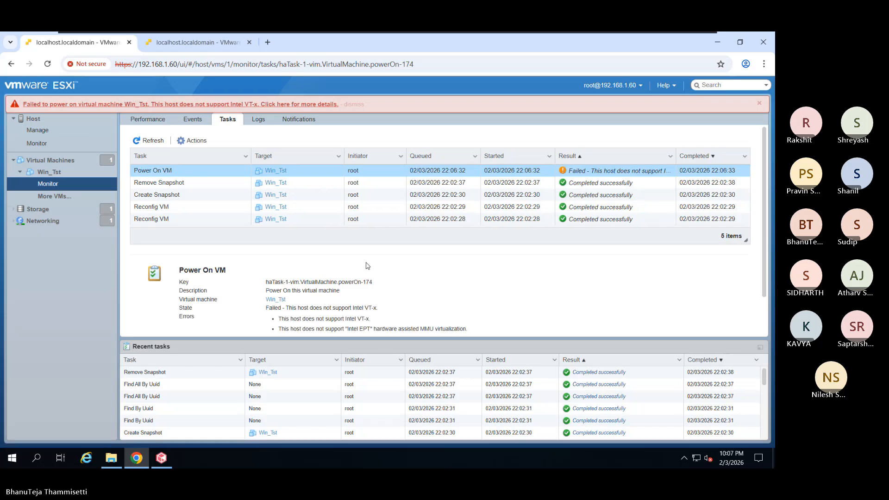
scroll(384, 305, "down", 1)
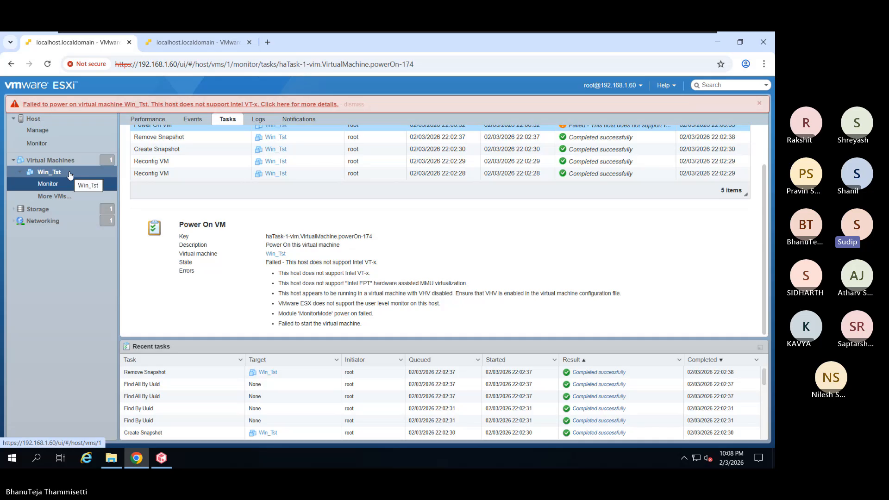
scroll(275, 192, "up", 1)
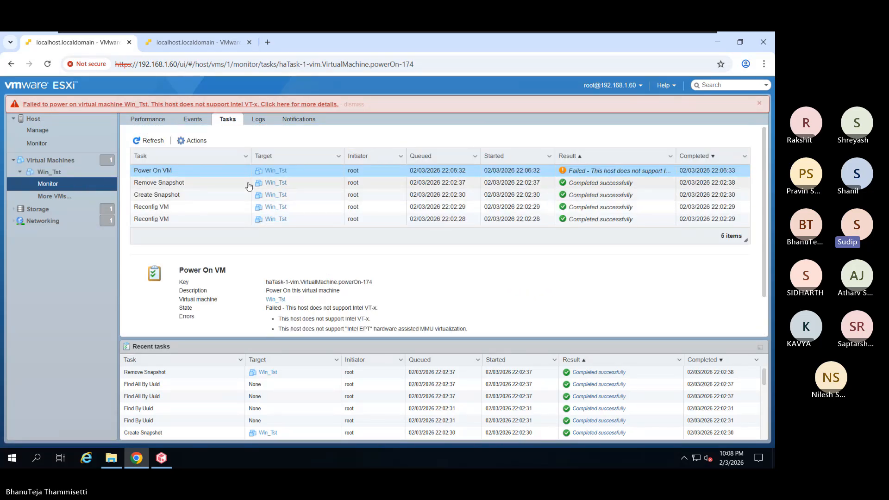
left_click(355, 104)
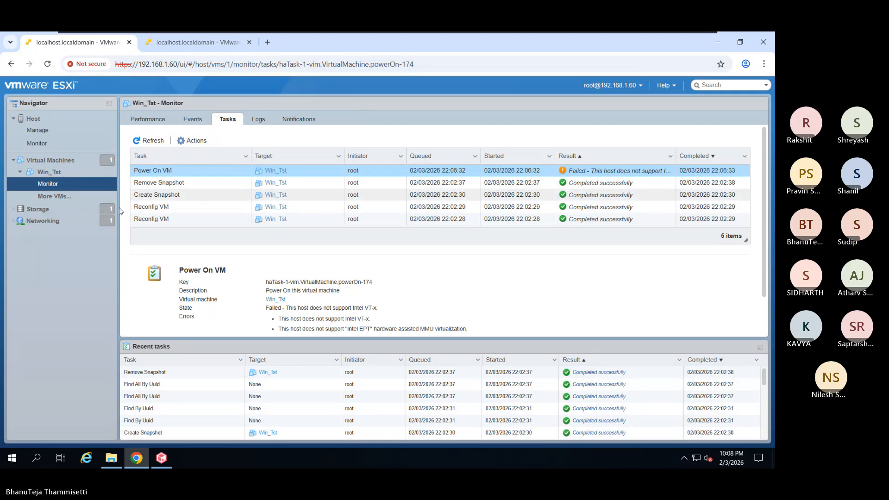
left_click(49, 172)
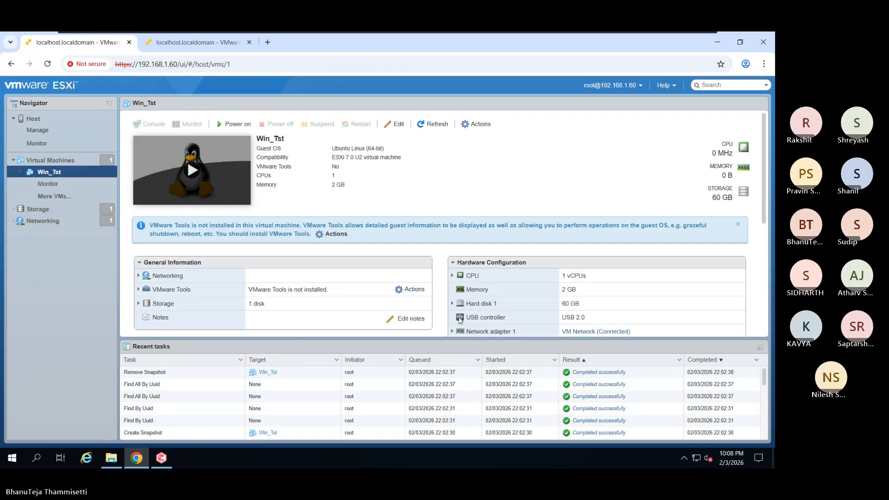
- Highlight the ubuntu-22.04.5-desktop-amd64.iso name in Win_Tst's CD/DVD drive, then list all virtual machines
scroll(461, 320, "down", 1)
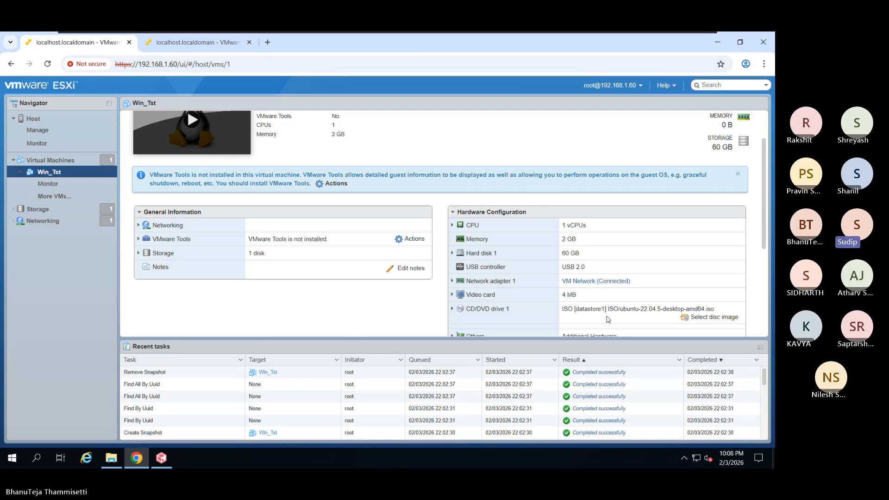
double_click(710, 309)
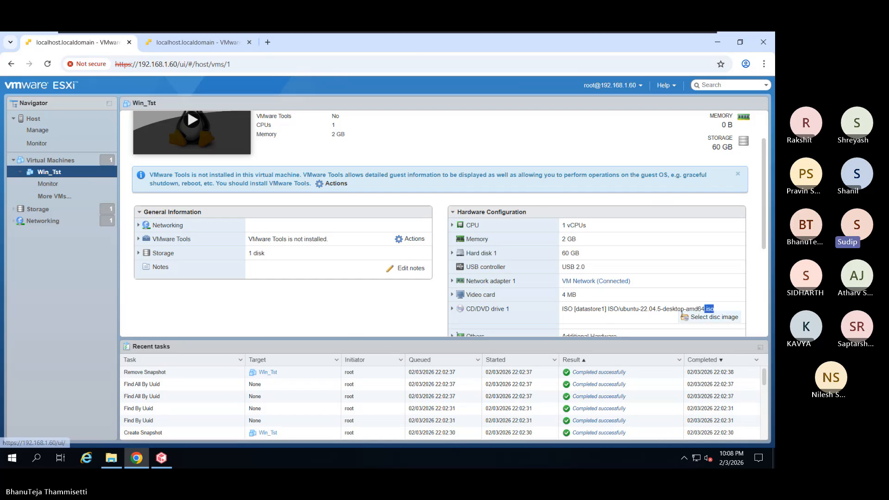
left_click_drag(704, 309, 676, 310)
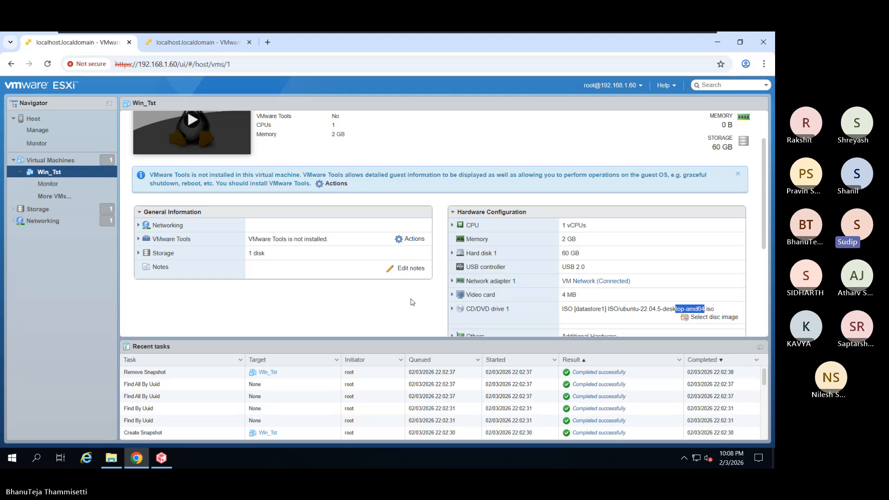
left_click(51, 160)
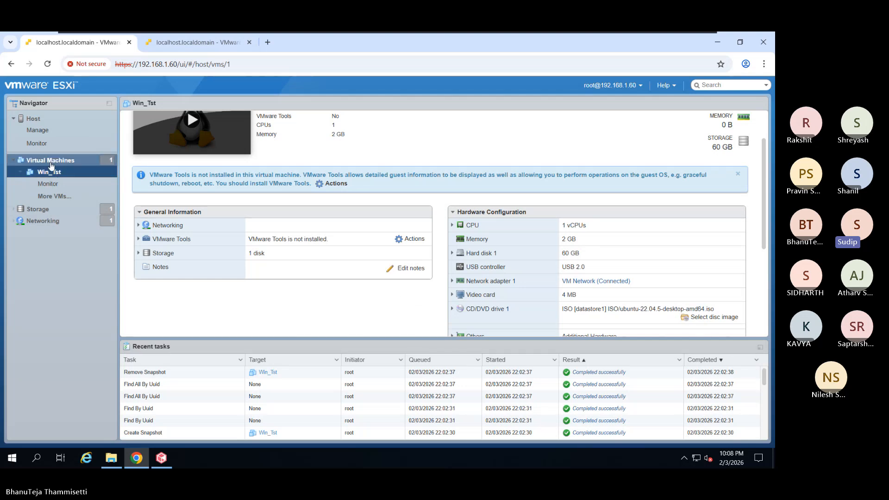
- Start a new VM named Win with Windows Server 2019 (64-bit) guest OS on datastore1
left_click(160, 127)
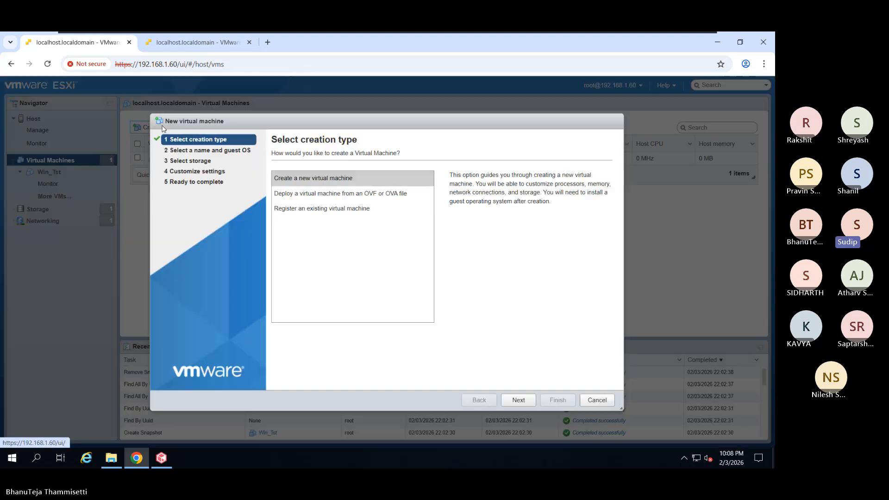
left_click(515, 400)
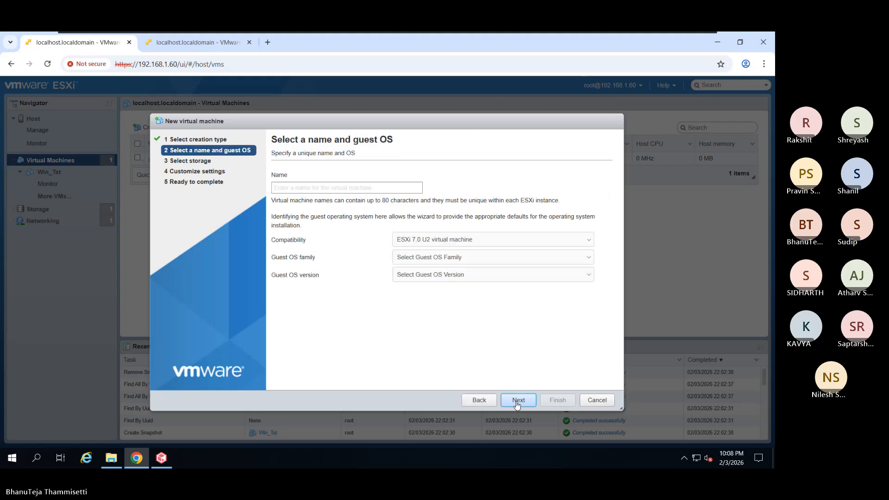
left_click(336, 186)
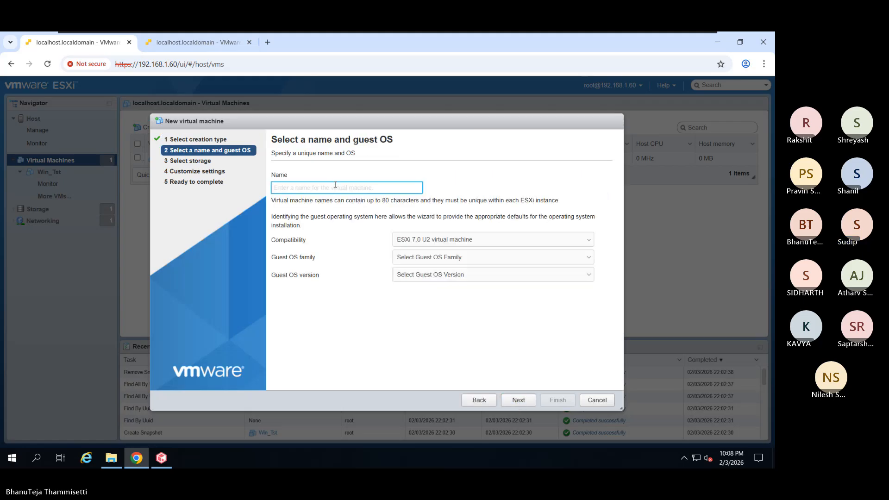
type("Win")
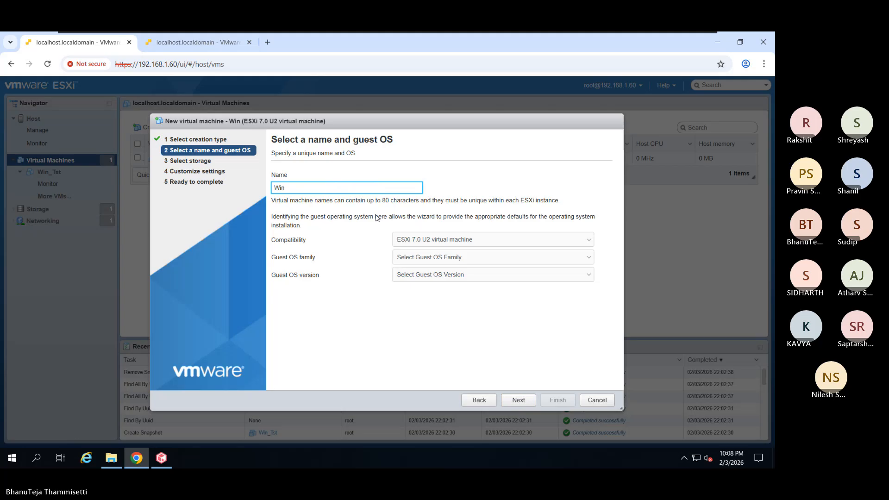
left_click(446, 257)
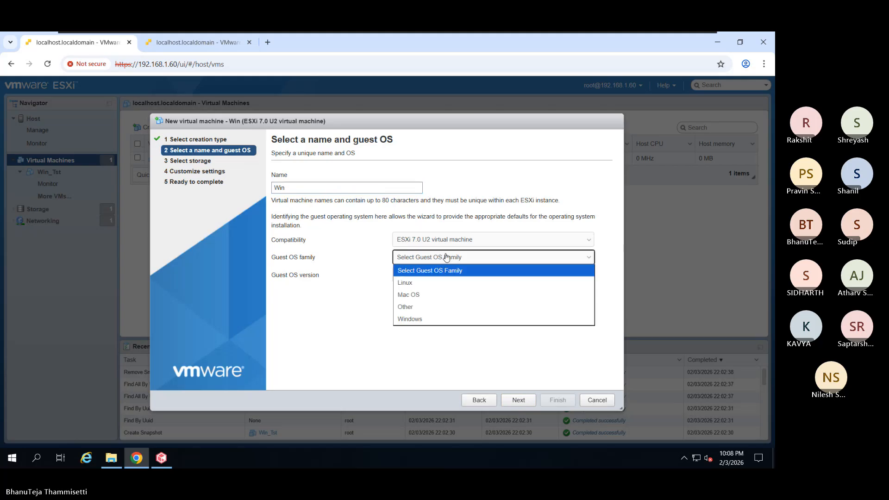
left_click(442, 318)
left_click(452, 277)
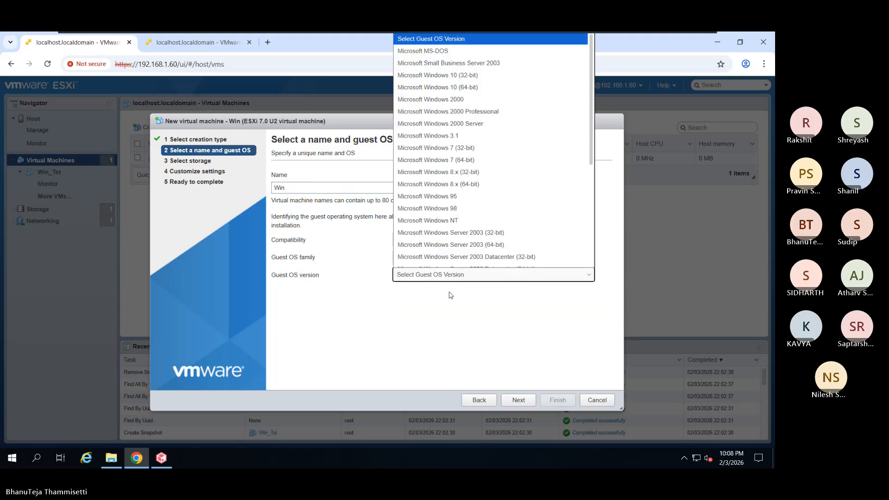
scroll(444, 253, "down", 5)
left_click(471, 200)
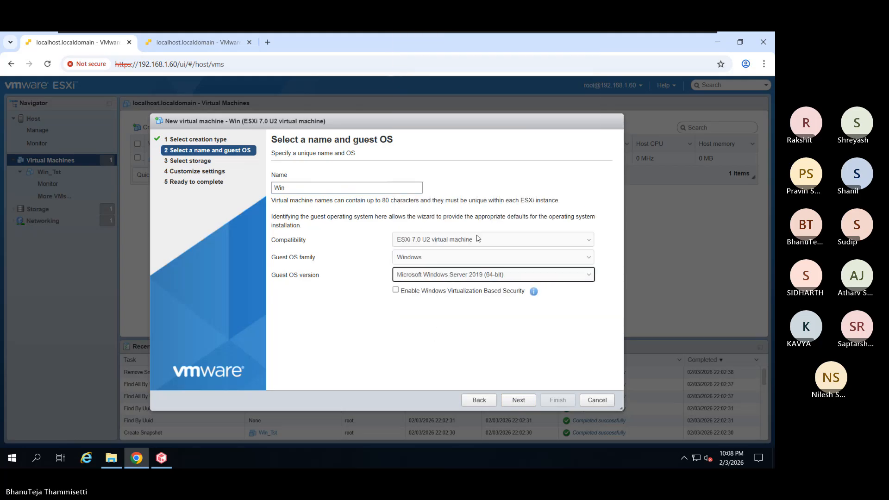
left_click(513, 401)
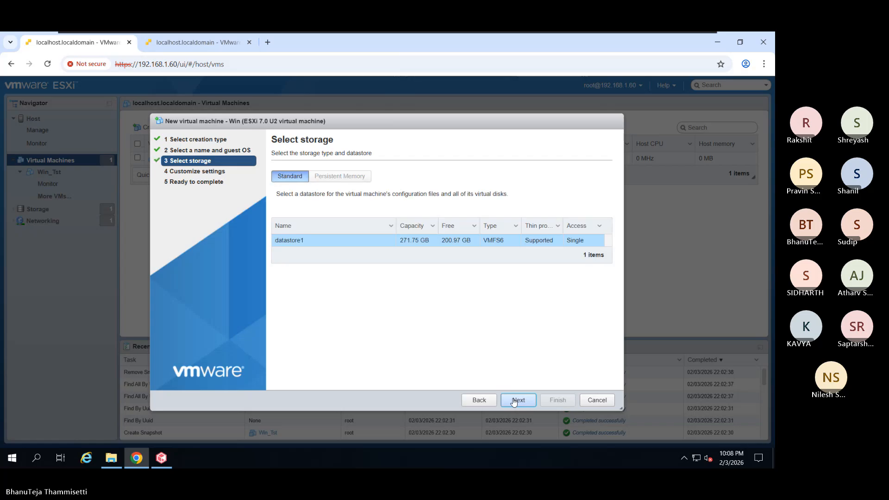
left_click(514, 402)
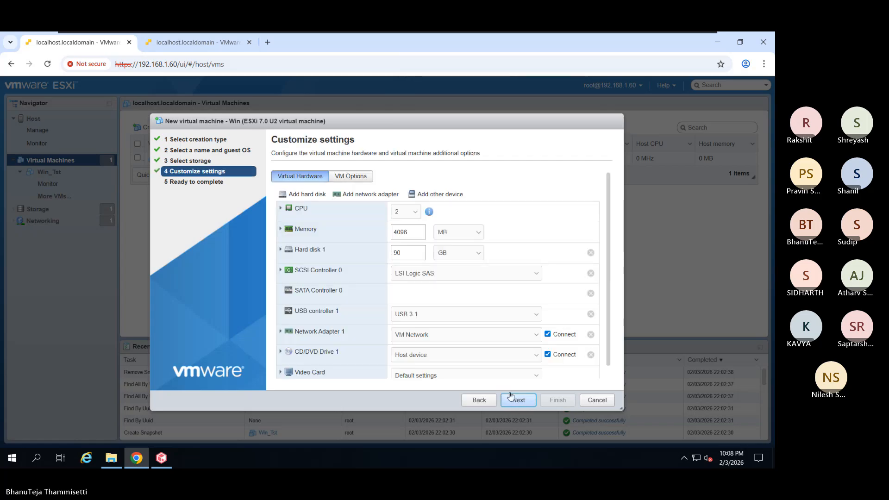
- Set Win's memory to 3 GB and its hard disk to 150 GB
left_click_drag(414, 232, 372, 235)
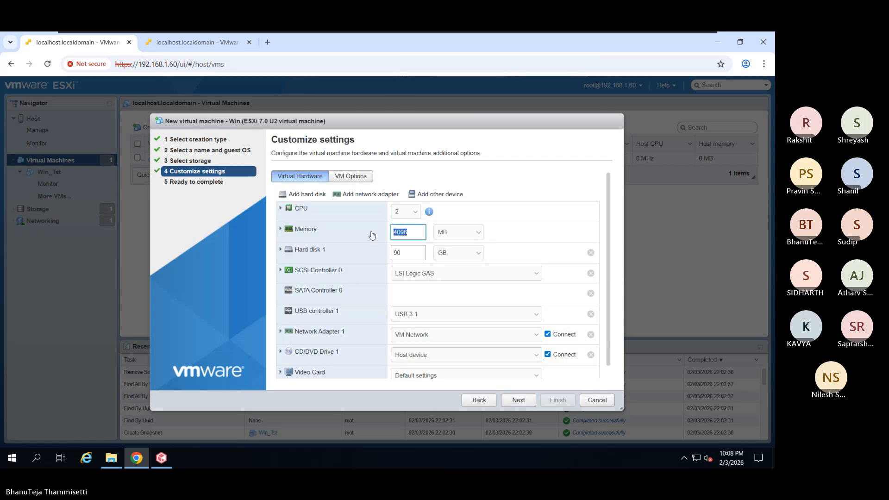
left_click(463, 233)
left_click(456, 259)
double_click(416, 235)
type("3")
left_click(519, 247)
double_click(406, 251)
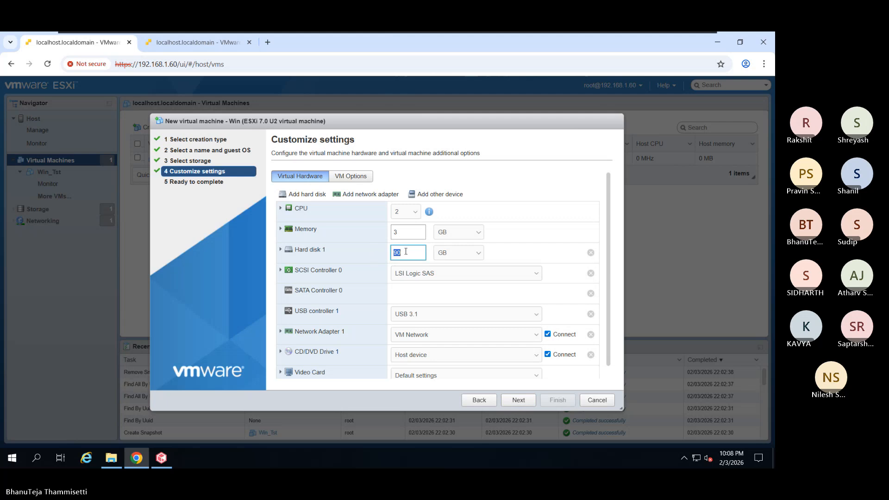
type("15")
scroll(538, 245, "down", 1)
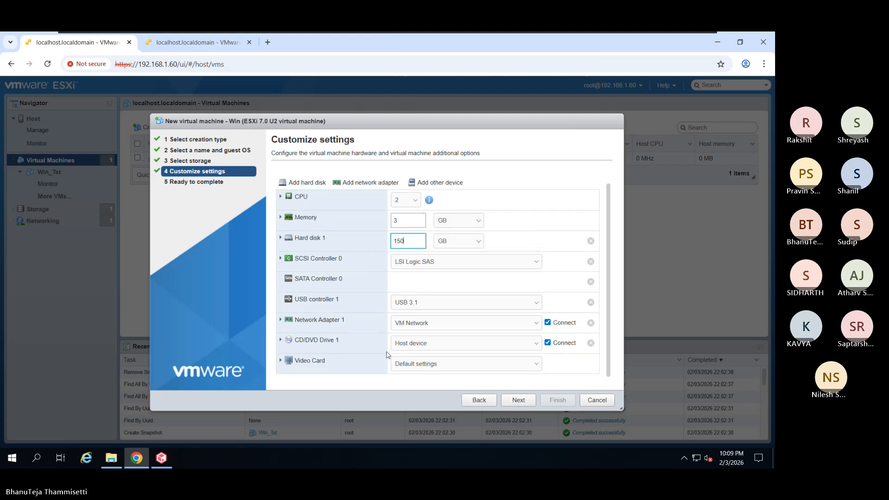
- Attach datastore ISO win2019.iso to the CD/DVD drive and finish creating the VM
left_click(416, 349)
left_click(416, 363)
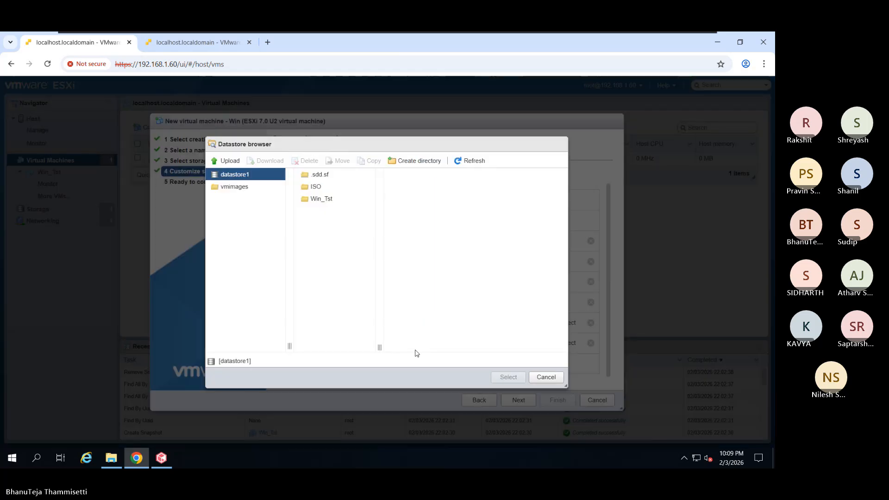
left_click(324, 186)
left_click(414, 187)
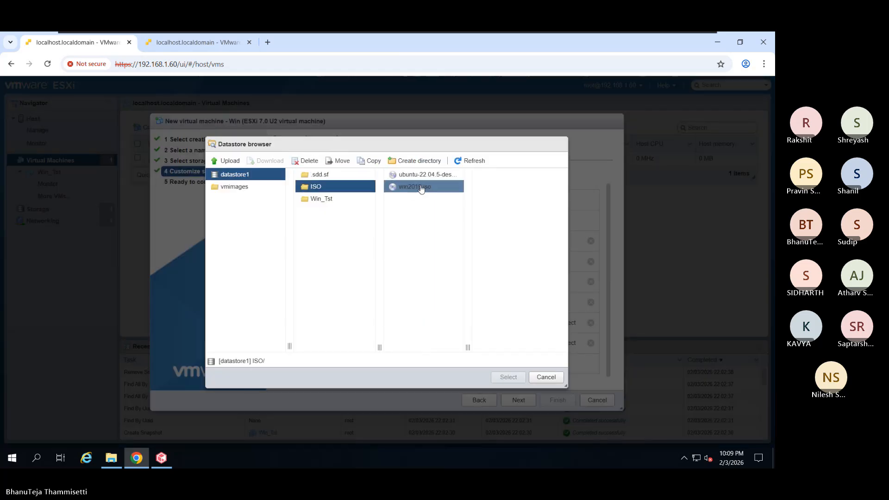
left_click(508, 377)
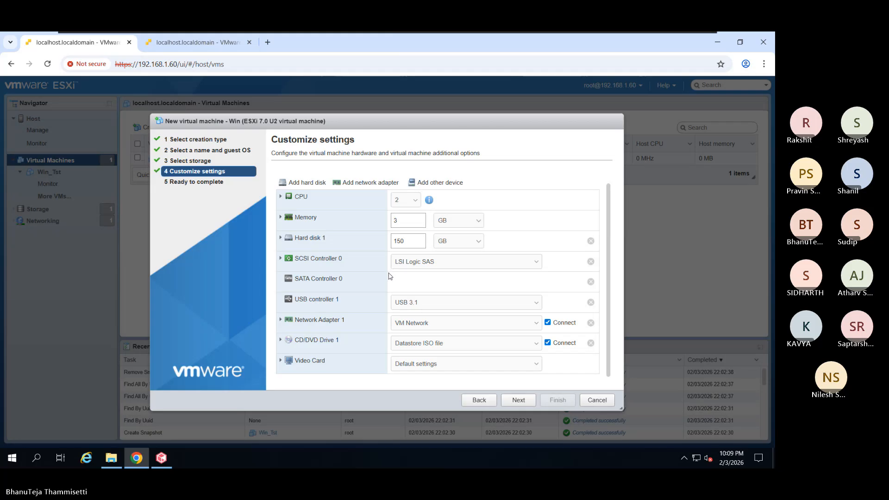
left_click(522, 400)
left_click(540, 401)
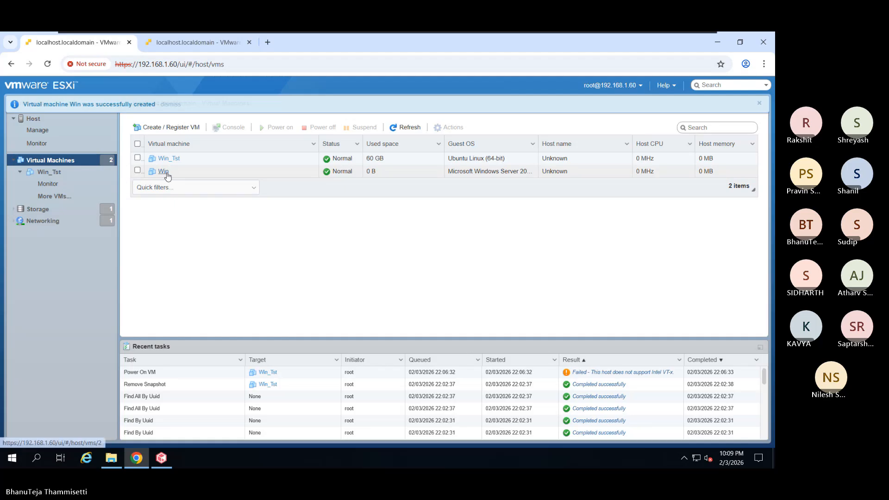
- Select the Win VM and power it on; it fails because the host lacks Intel VT-x
left_click(167, 176)
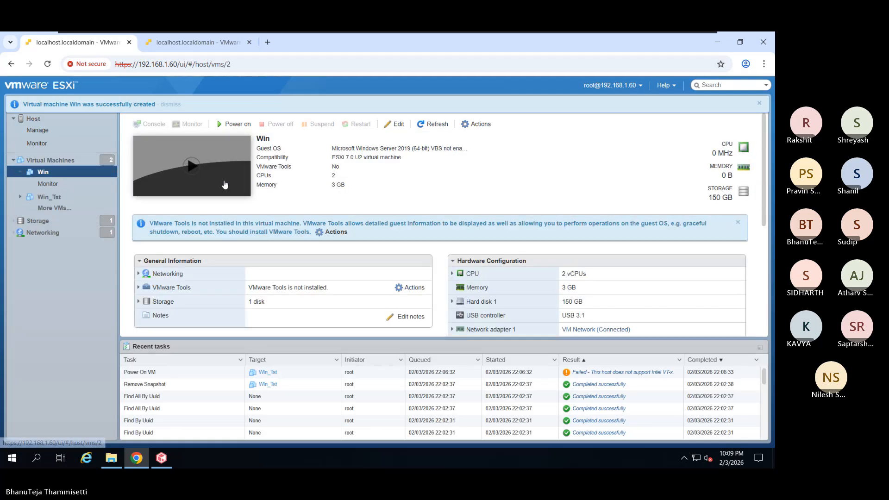
left_click(233, 123)
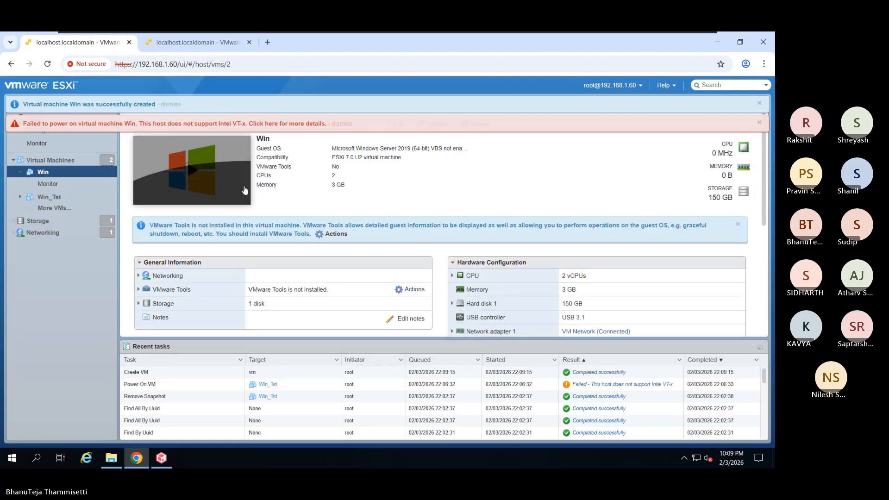
scroll(499, 239, "down", 5)
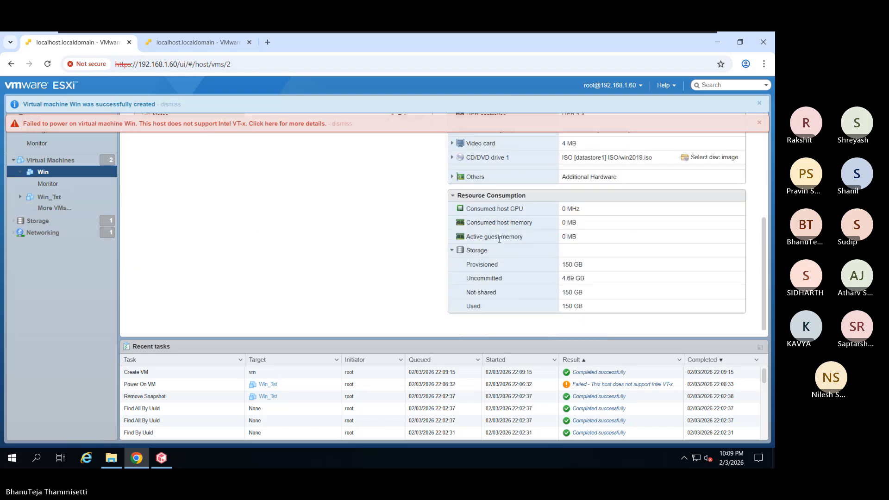
scroll(453, 223, "up", 5)
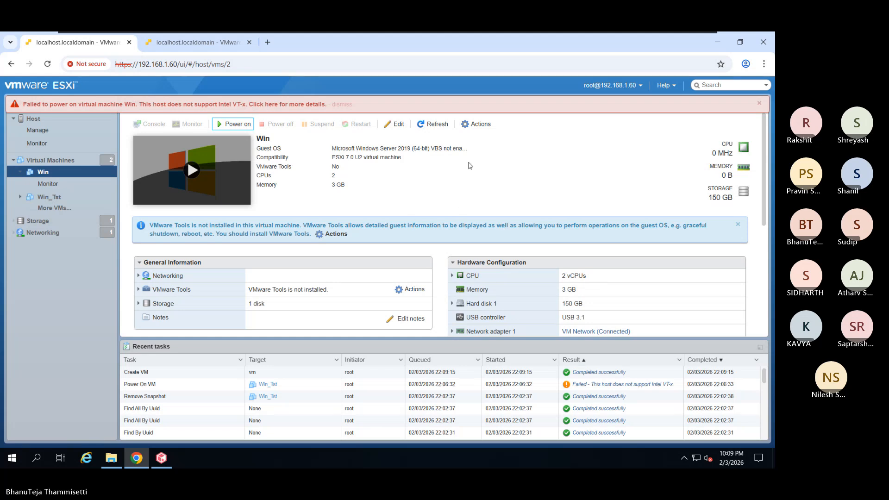
left_click(475, 125)
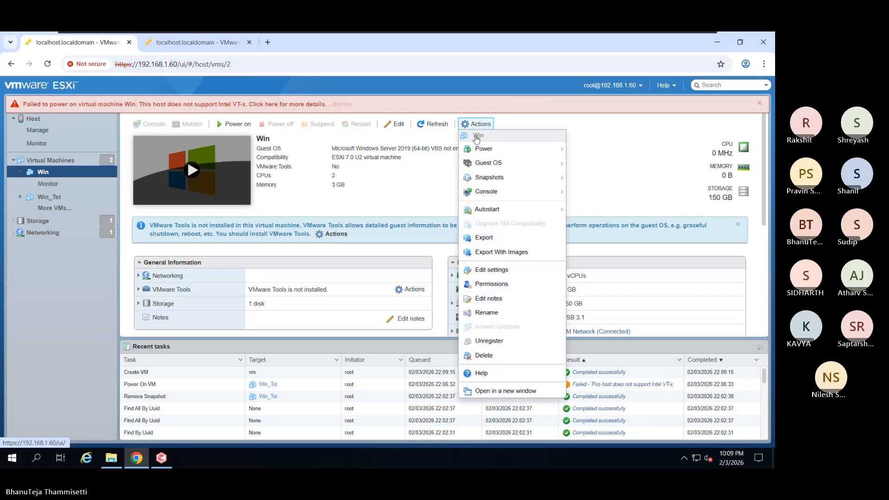
- Open Win's Edit settings, review its VMware Tools and Advanced VM options, then Virtual Hardware
left_click(504, 269)
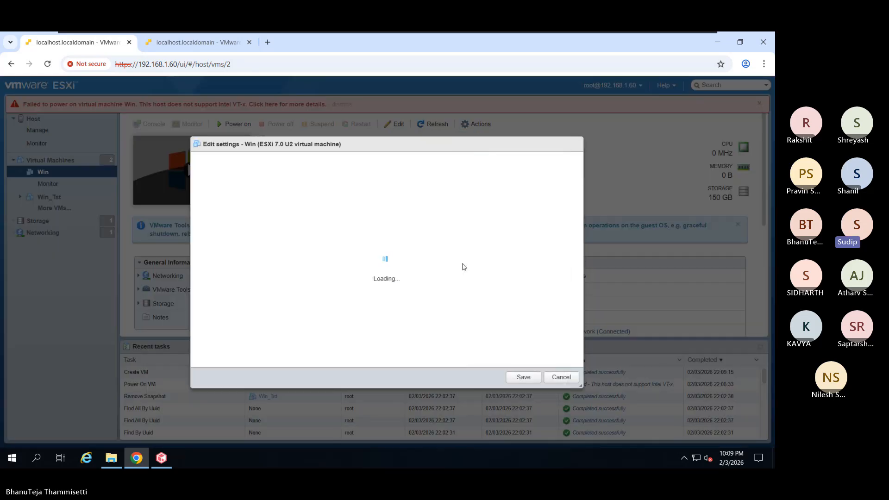
left_click(275, 162)
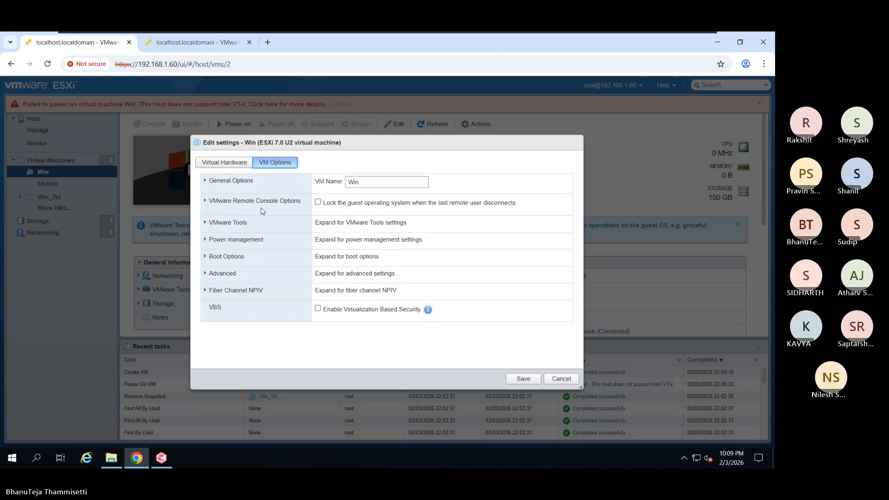
left_click(205, 223)
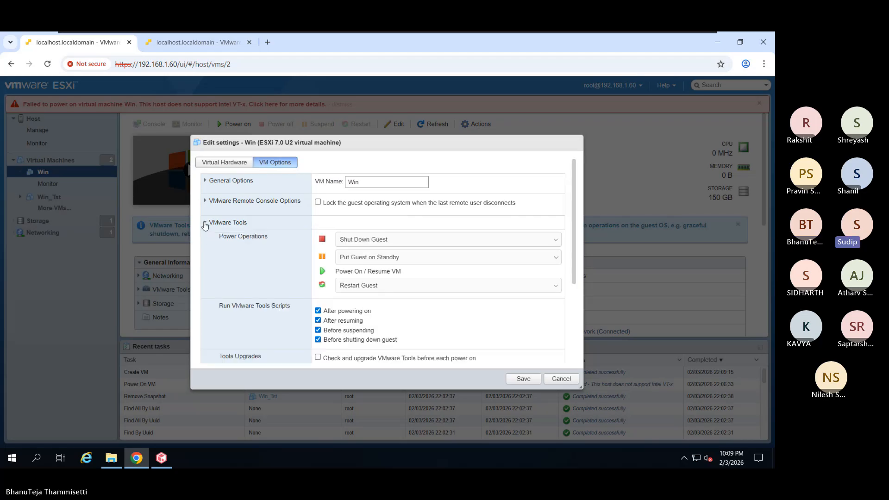
scroll(211, 261, "down", 3)
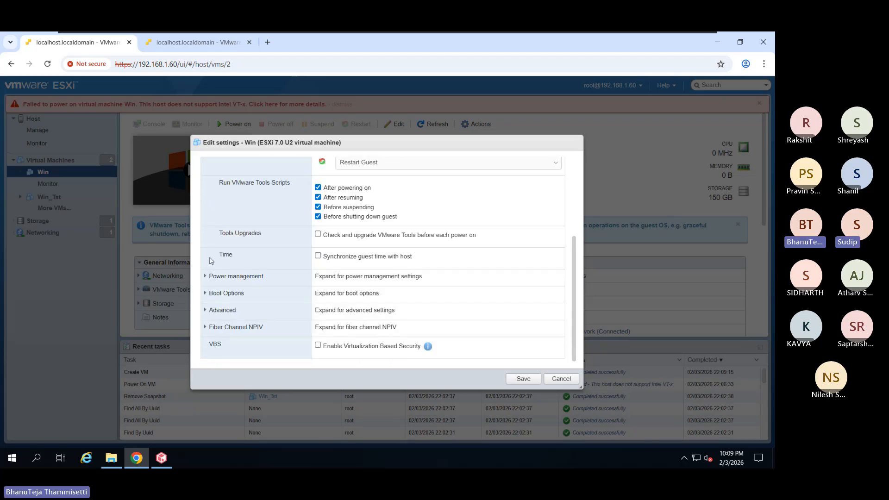
left_click(205, 310)
scroll(244, 320, "down", 3)
scroll(244, 319, "down", 3)
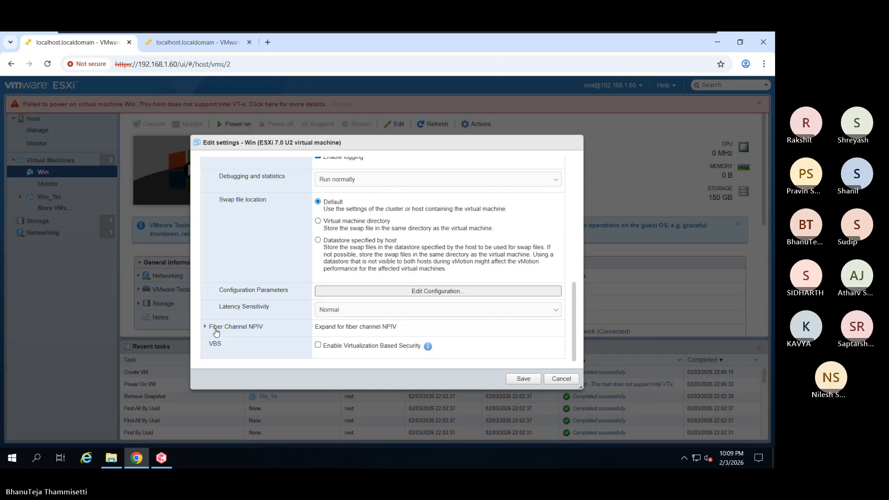
scroll(249, 308, "up", 2)
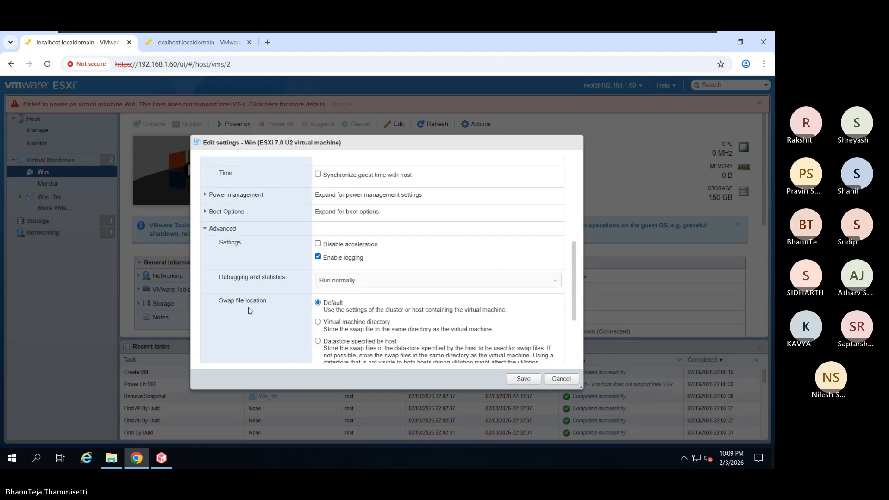
scroll(249, 311, "up", 2)
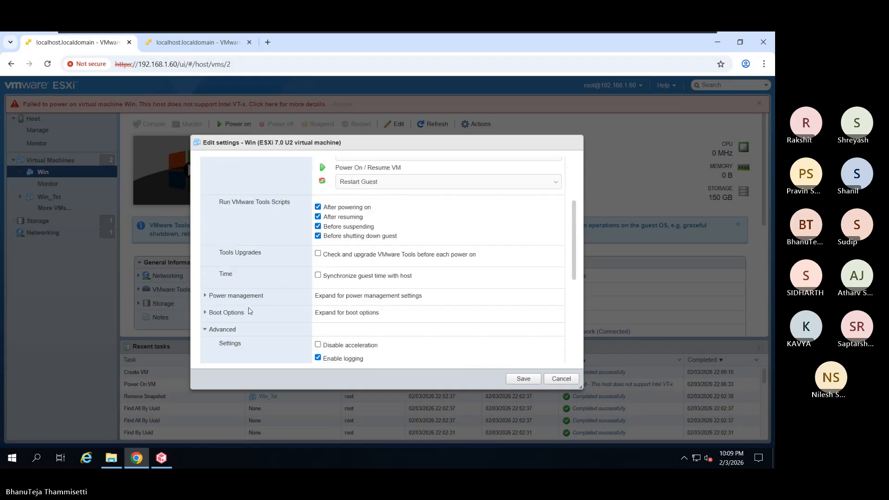
scroll(250, 311, "up", 2)
scroll(249, 308, "up", 1)
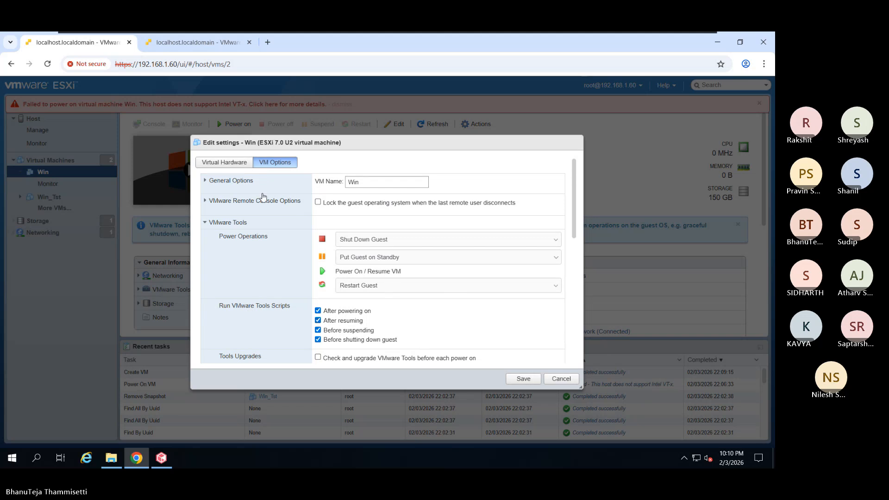
left_click(230, 159)
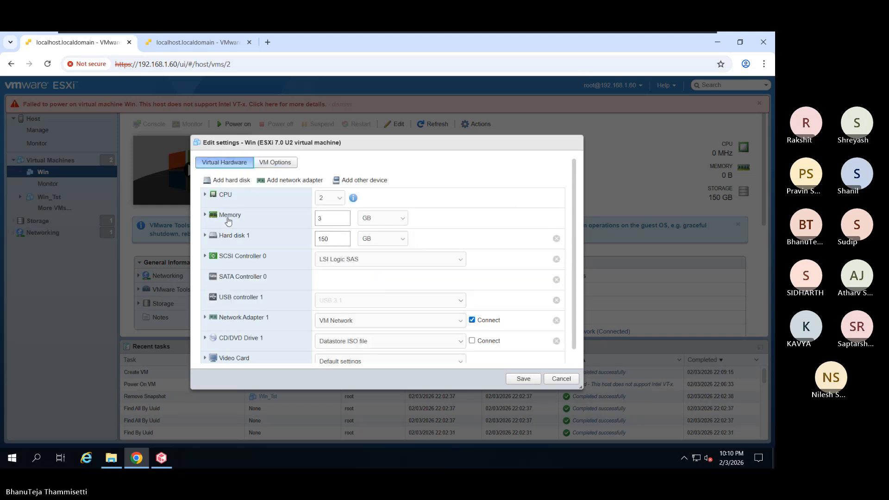
- Expand Win's CPU settings and confirm 'Expose hardware assisted virtualization' remains unticked
left_click(205, 195)
scroll(303, 270, "down", 1)
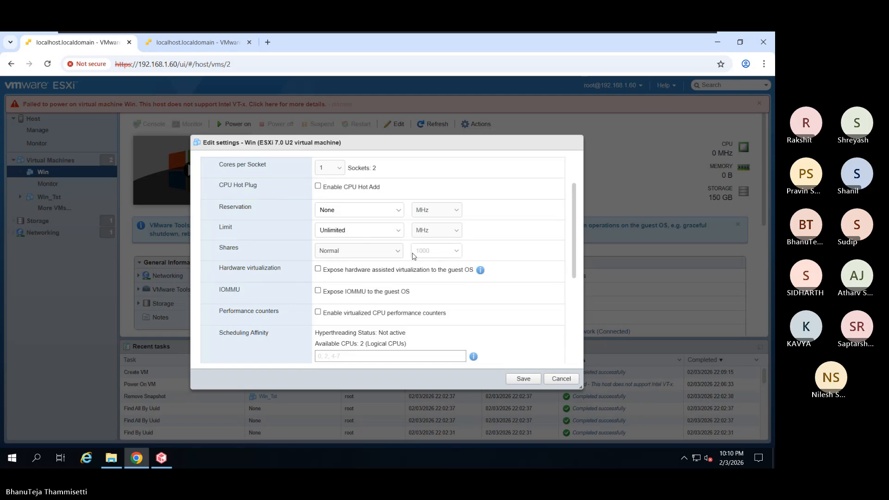
scroll(343, 283, "down", 2)
scroll(286, 259, "up", 1)
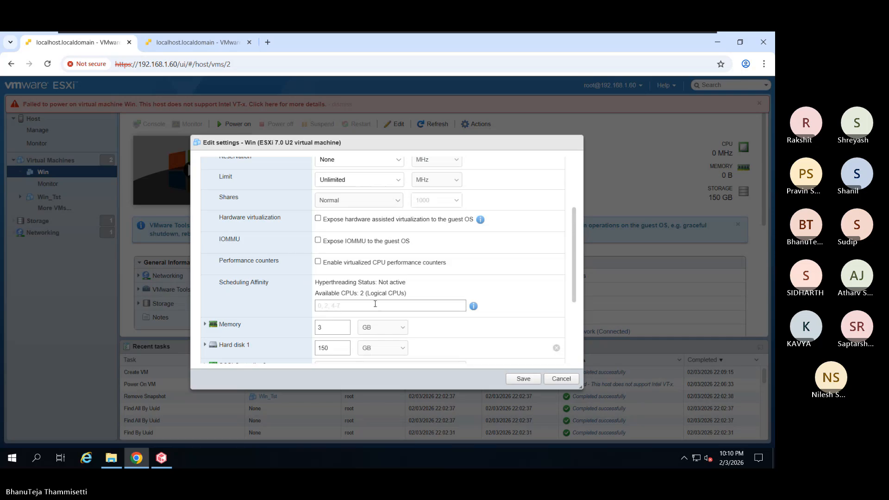
scroll(318, 278, "up", 3)
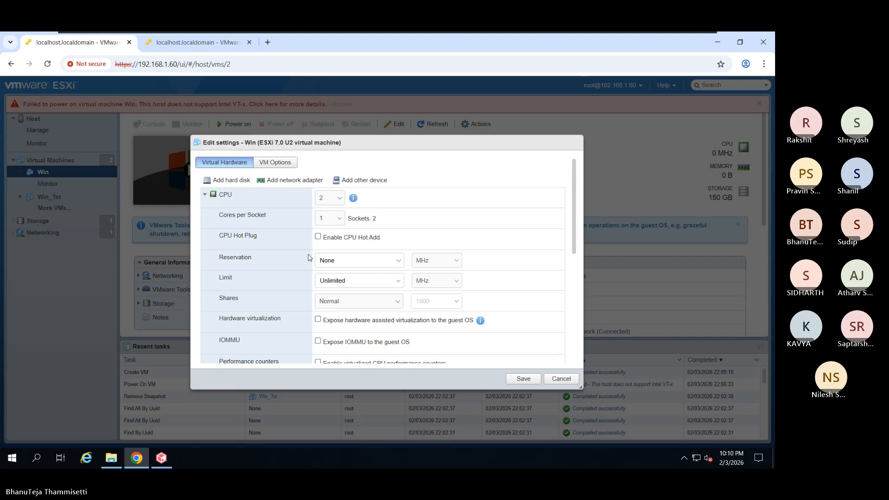
scroll(313, 304, "down", 1)
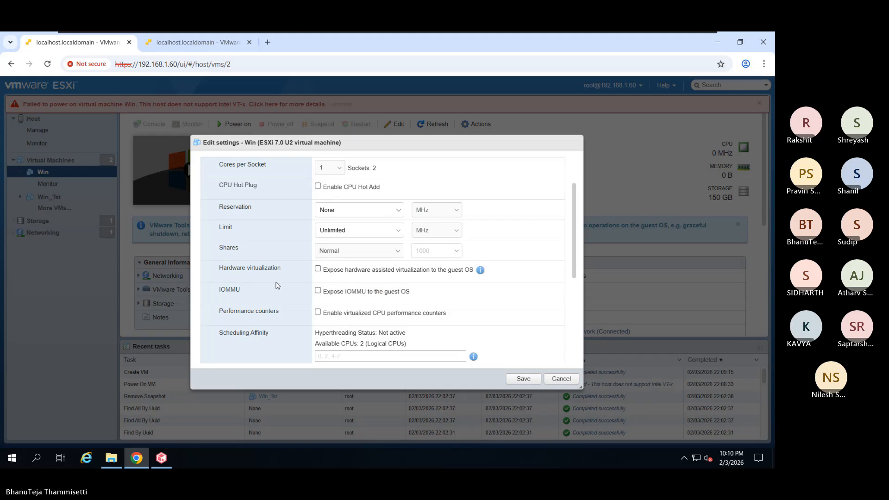
scroll(277, 284, "down", 3)
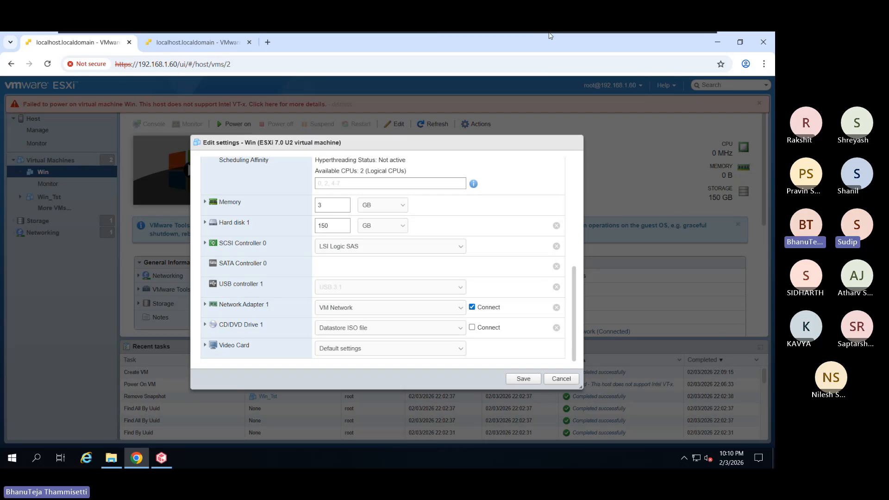
- Cancel Win's settings and view the VMware ESXi 7 VM's Processors settings in Workstation, closing unchanged
left_click(561, 378)
mouse_move(533, 32)
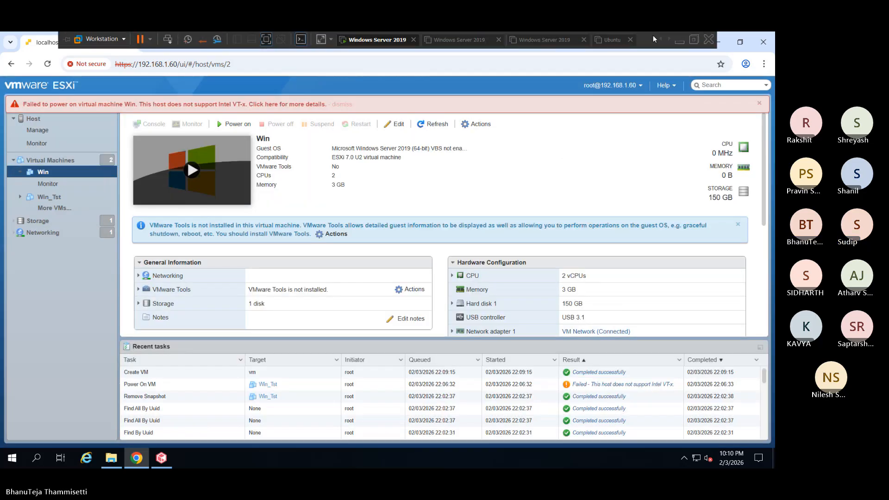
left_click(669, 40)
left_click(669, 40)
left_click(534, 41)
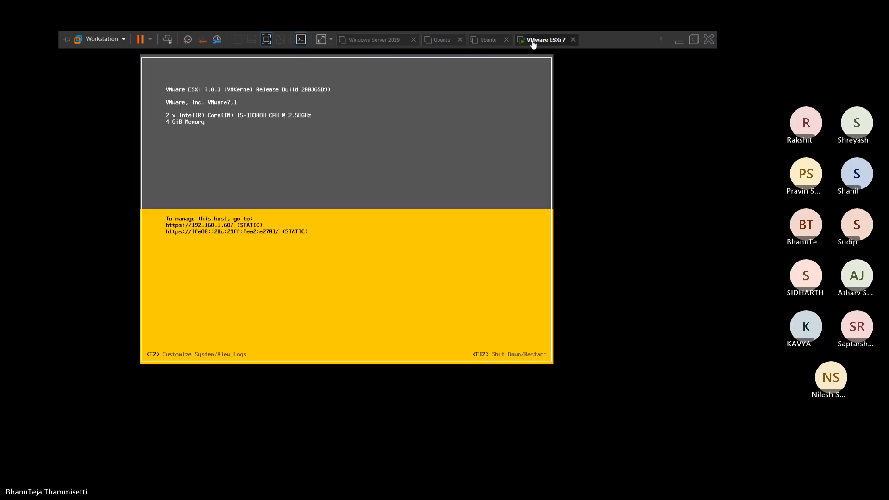
right_click(534, 41)
left_click(568, 180)
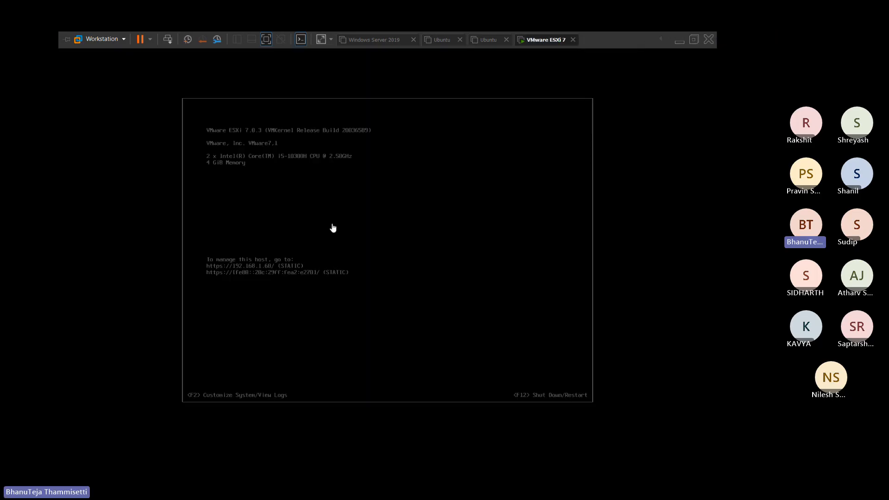
left_click(241, 123)
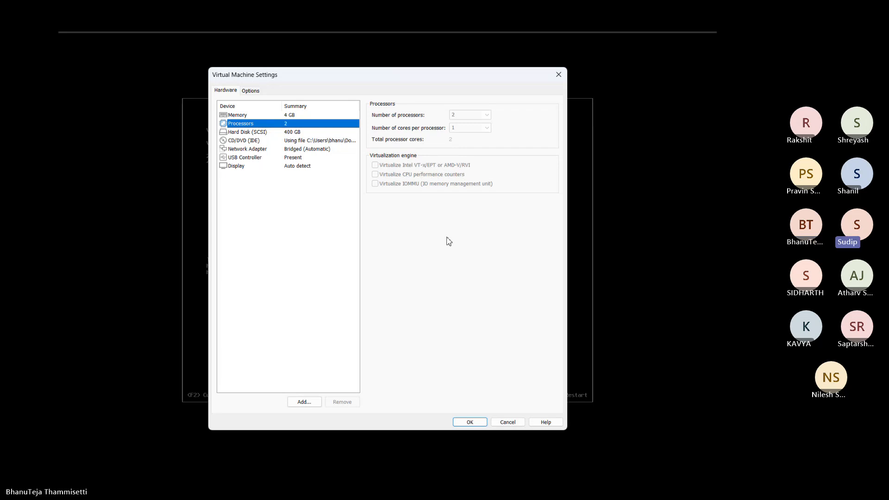
left_click(516, 425)
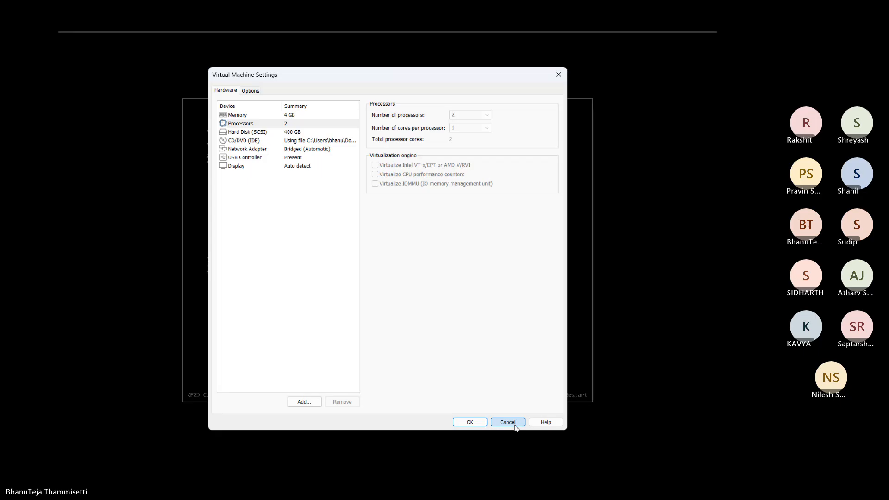
left_click(515, 425)
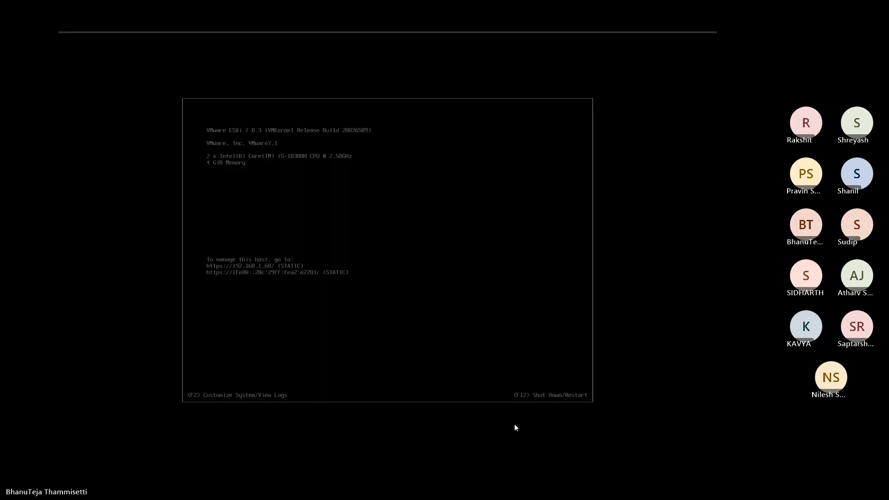
- Switch back to the Windows Server 2019 VM showing the ESXi web client
mouse_move(475, 32)
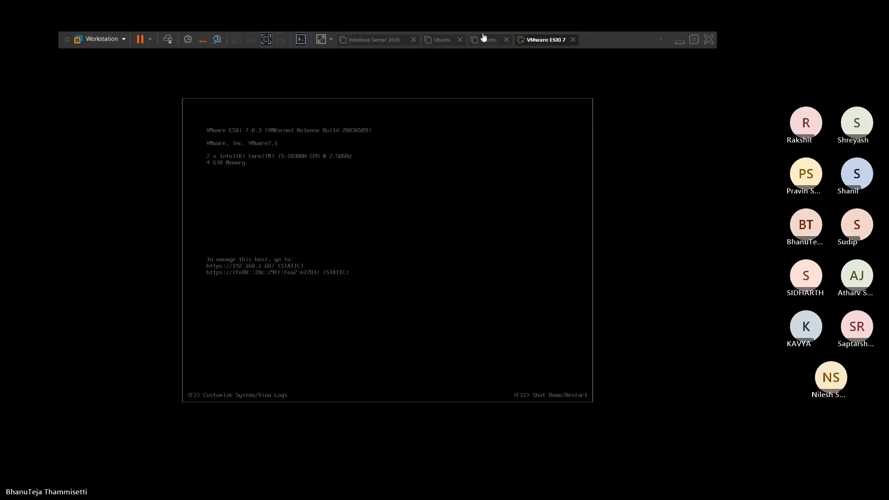
left_click(660, 40)
left_click(381, 41)
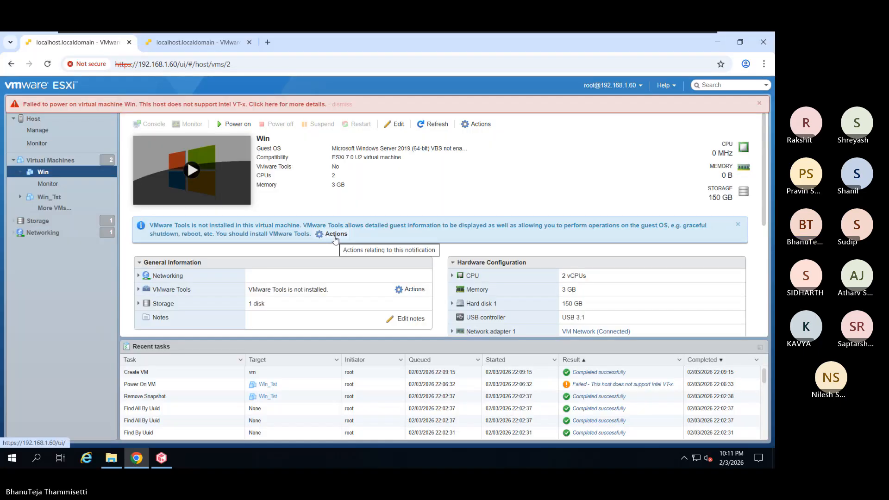
left_click(399, 124)
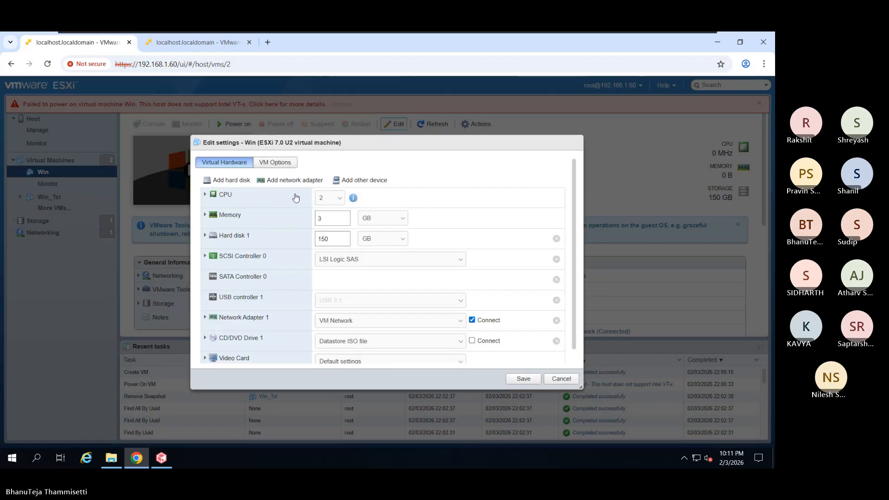
left_click(273, 201)
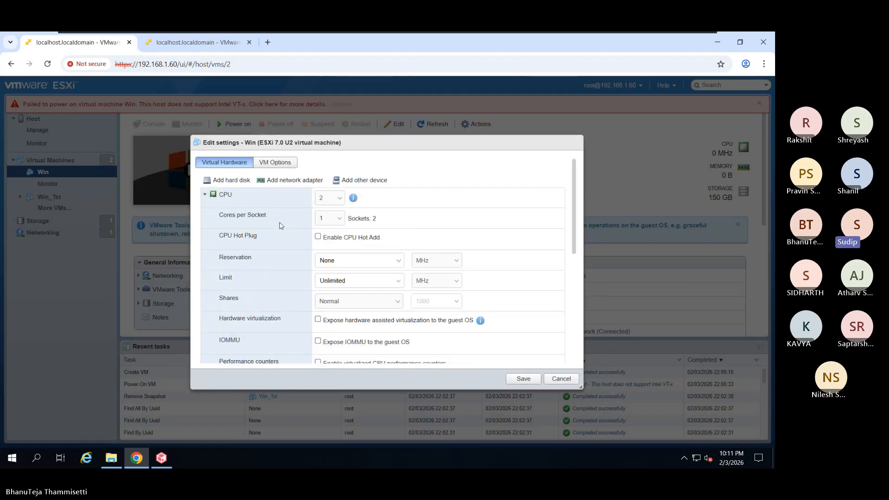
scroll(291, 250, "down", 1)
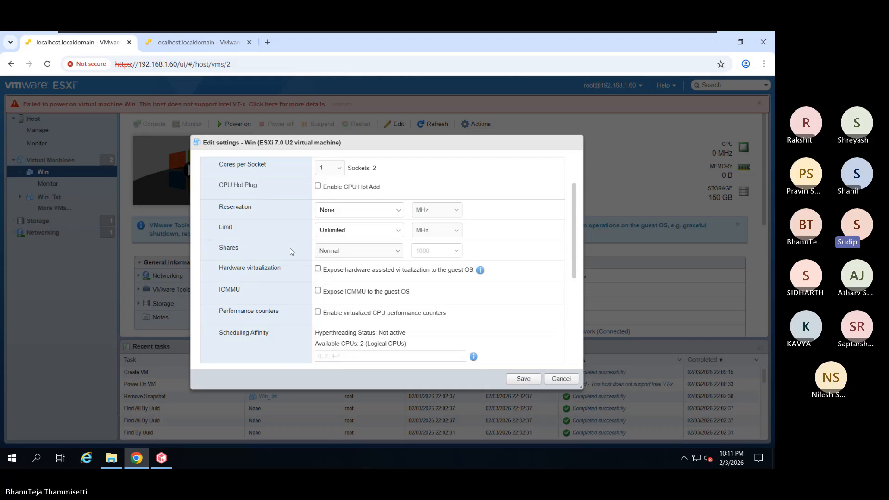
scroll(291, 252, "down", 1)
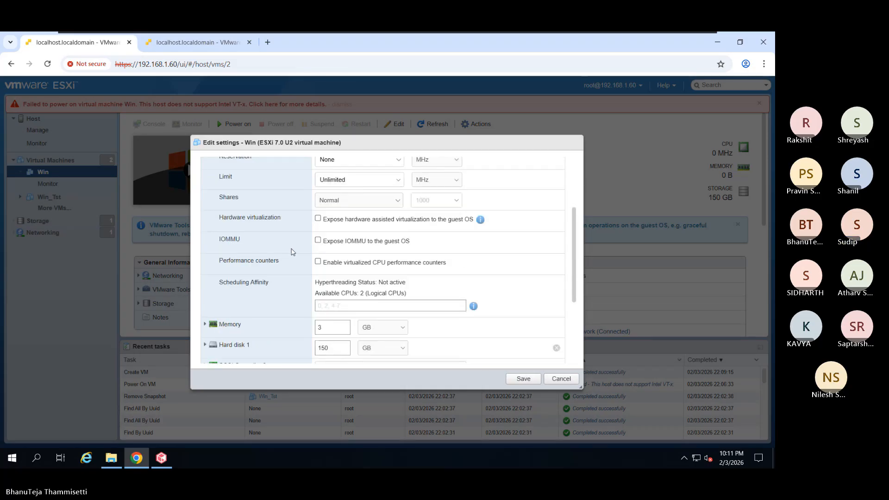
left_click(569, 381)
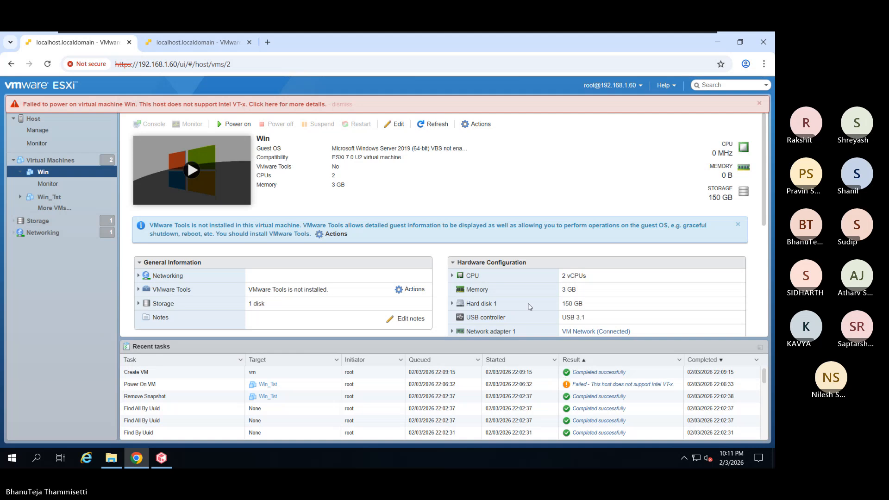
- Choose Install VMware Tools for Win from Actions > Guest OS
left_click(476, 123)
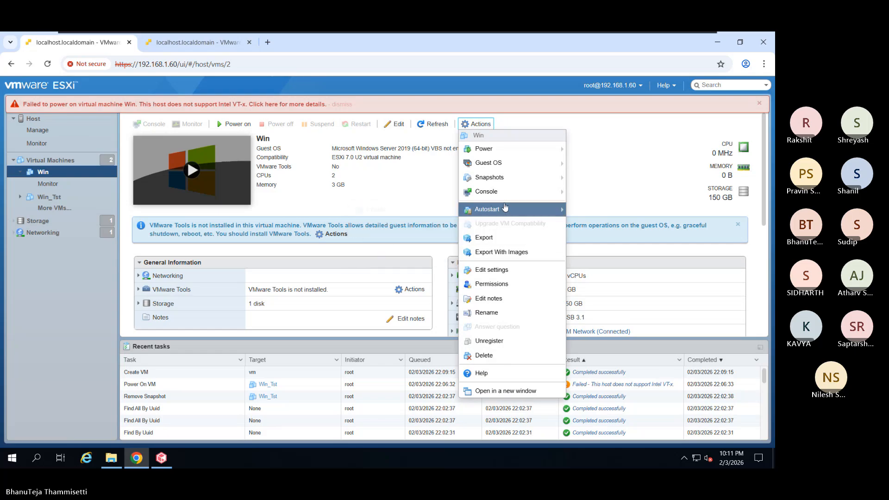
mouse_move(489, 163)
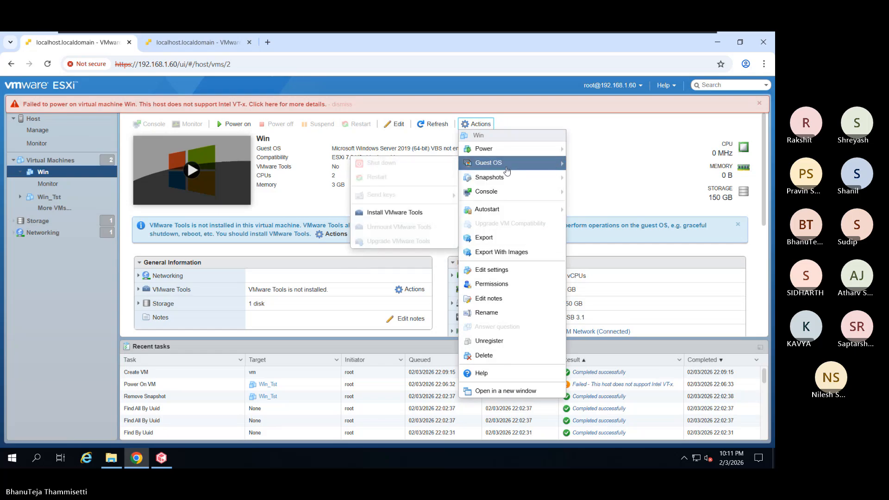
left_click(414, 212)
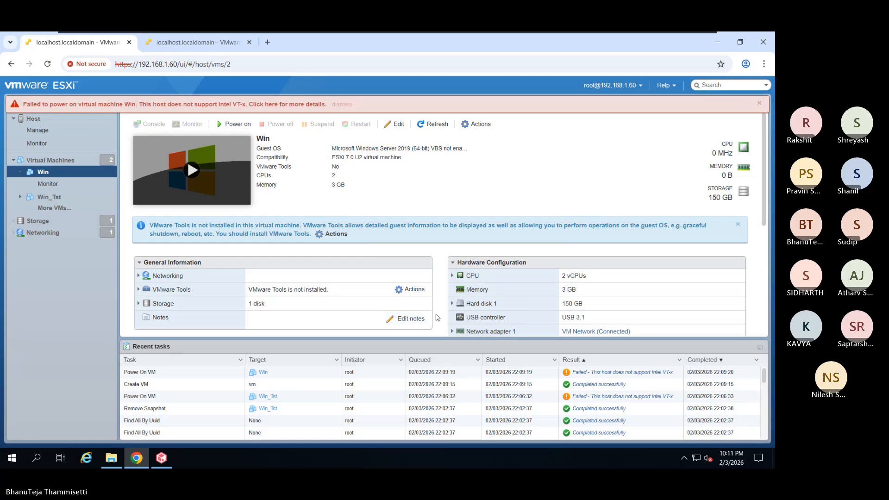
- Power on Win again, dismissing the VT-x failure banner and retrying once more
left_click(234, 124)
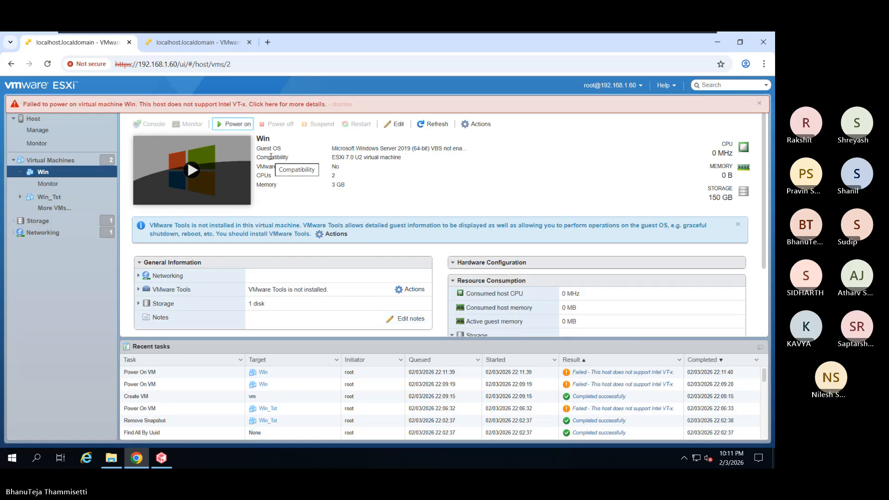
left_click(339, 105)
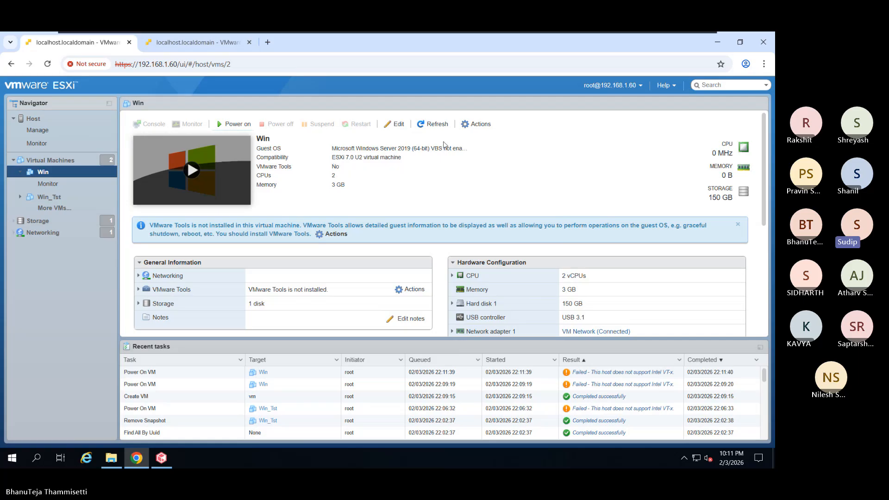
scroll(441, 260, "down", 3)
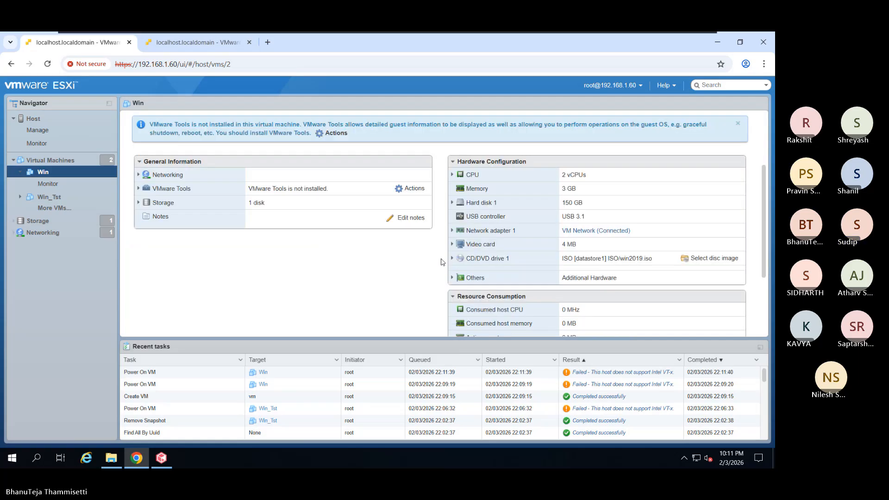
scroll(441, 263, "down", 1)
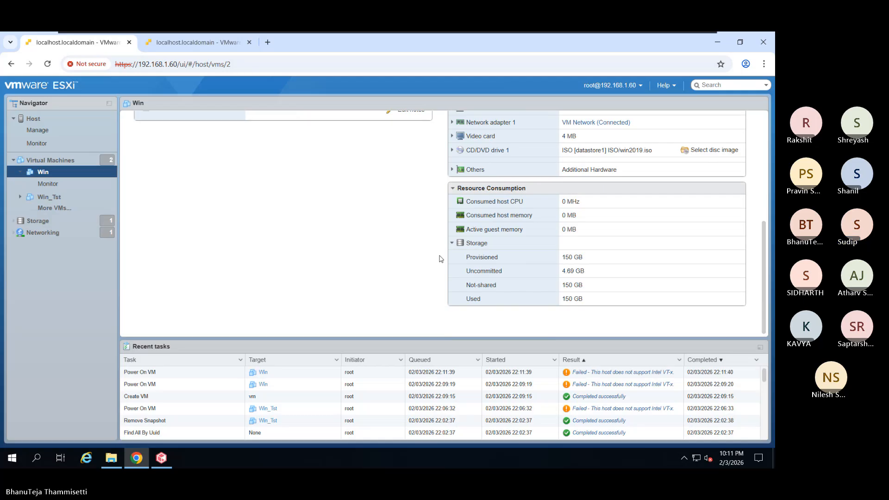
scroll(440, 259, "up", 4)
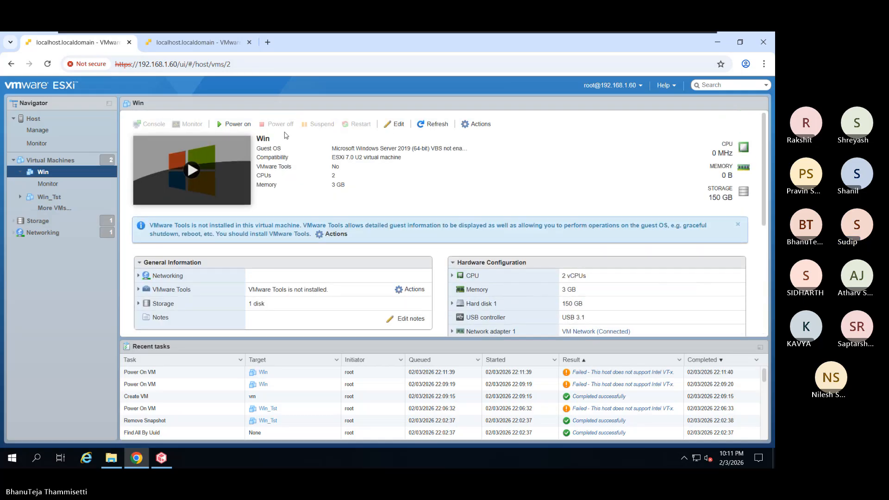
left_click(234, 123)
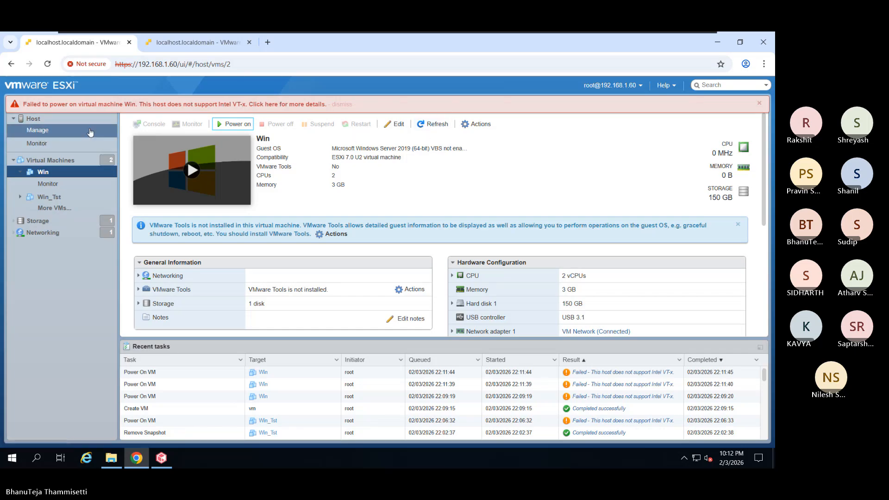
- Enable 'Expose hardware assisted virtualization to the guest OS' in Win's CPU settings and save
left_click(477, 124)
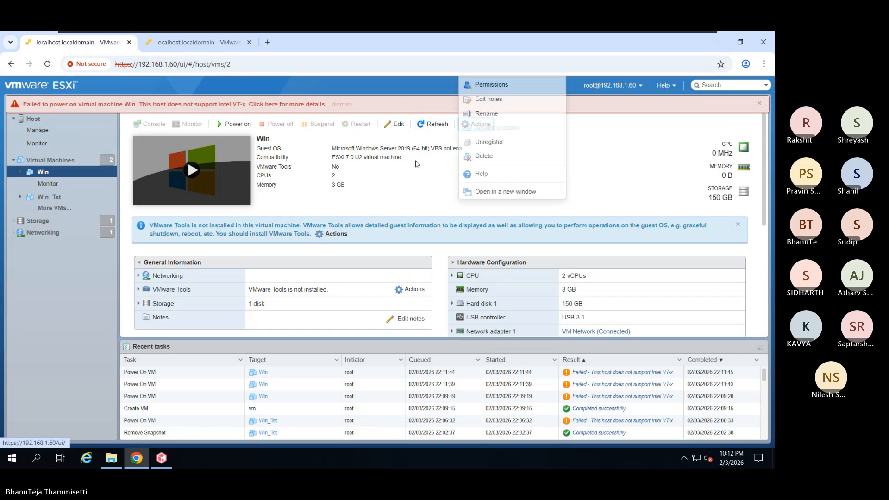
left_click(394, 125)
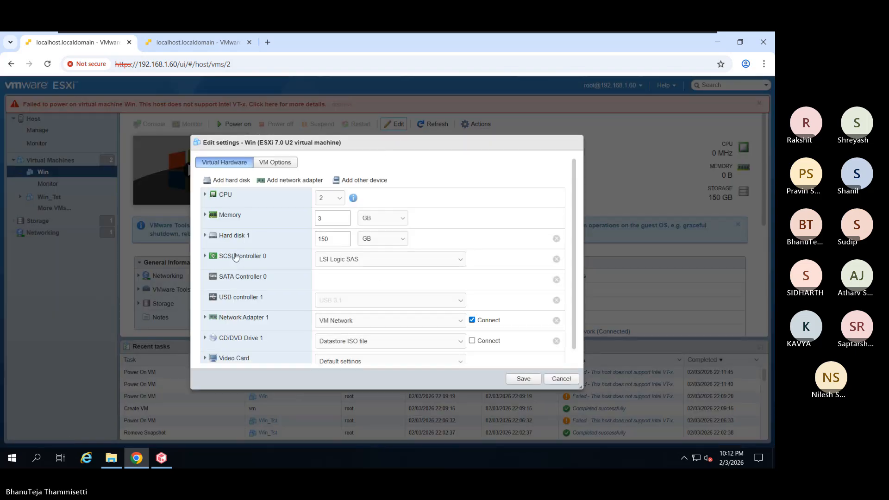
left_click(205, 216)
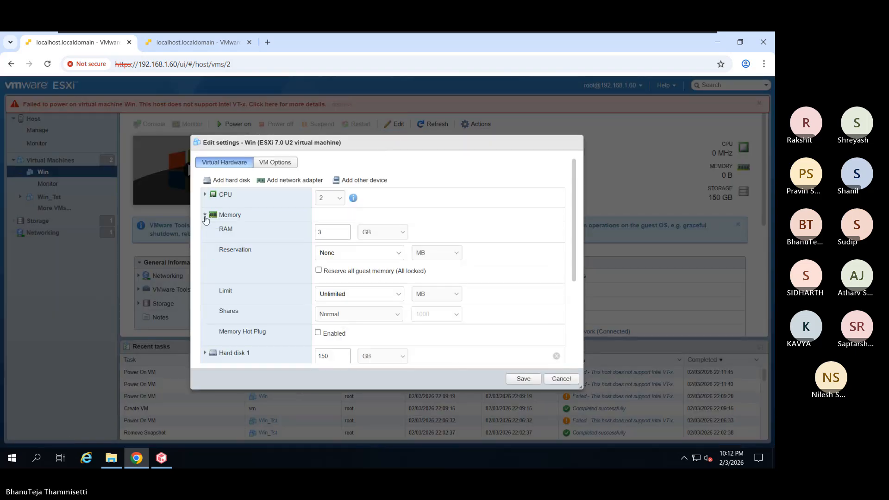
scroll(207, 221, "down", 2)
scroll(239, 291, "up", 1)
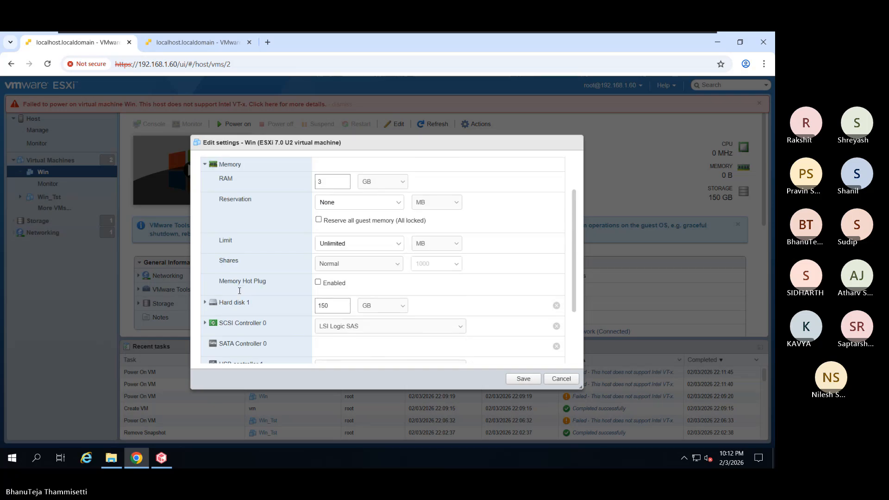
scroll(240, 291, "up", 2)
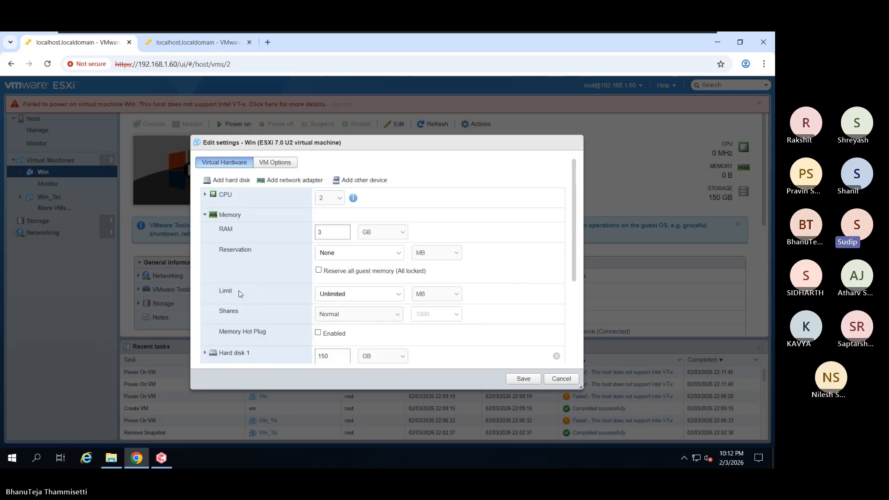
left_click(205, 212)
left_click(205, 194)
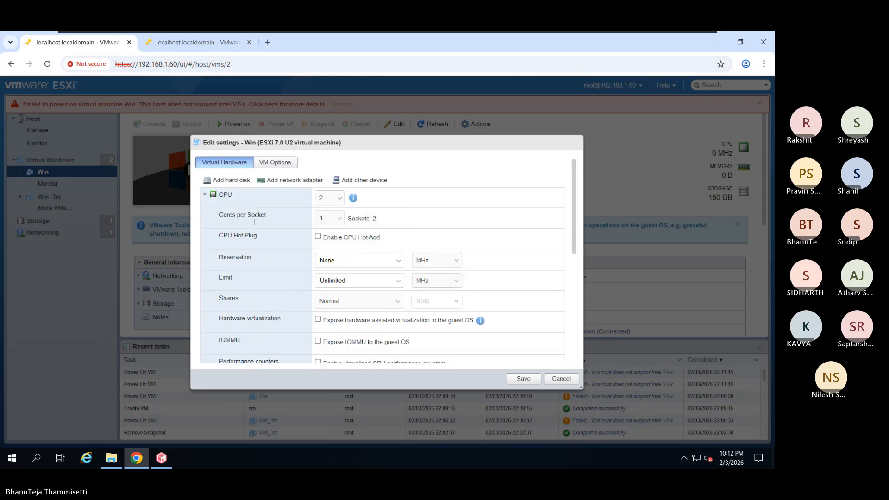
scroll(299, 262, "down", 1)
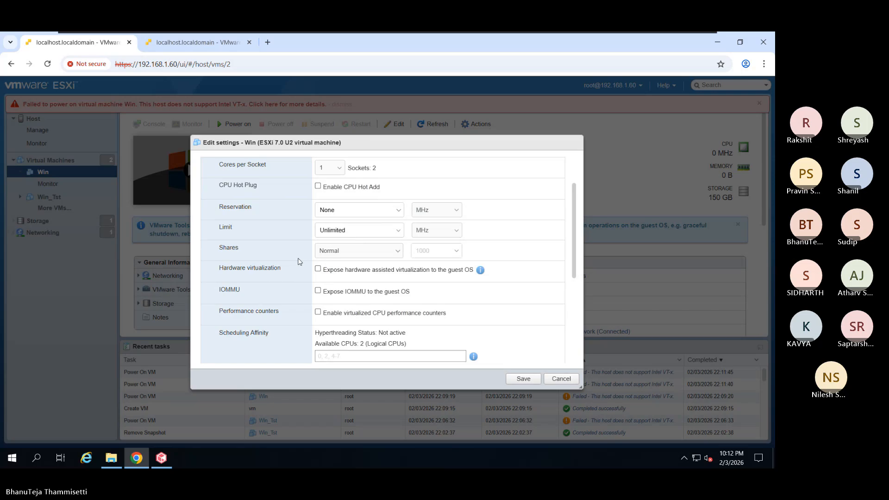
scroll(299, 263, "down", 1)
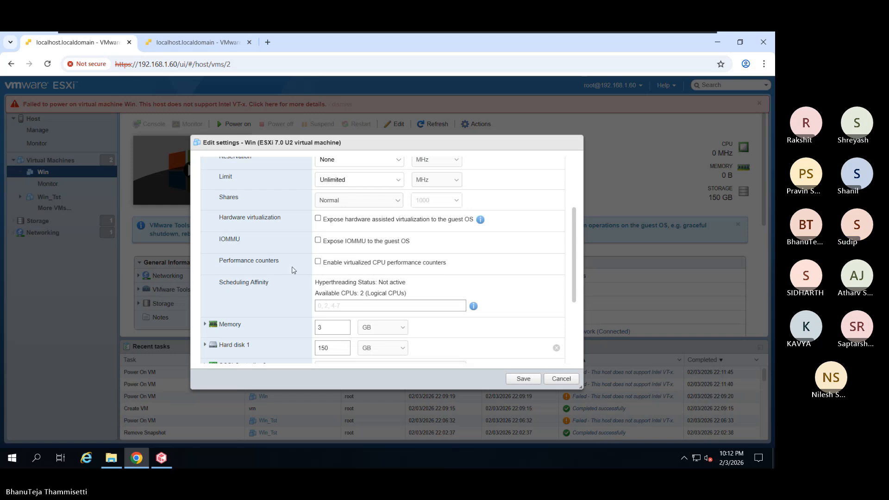
scroll(293, 270, "up", 2)
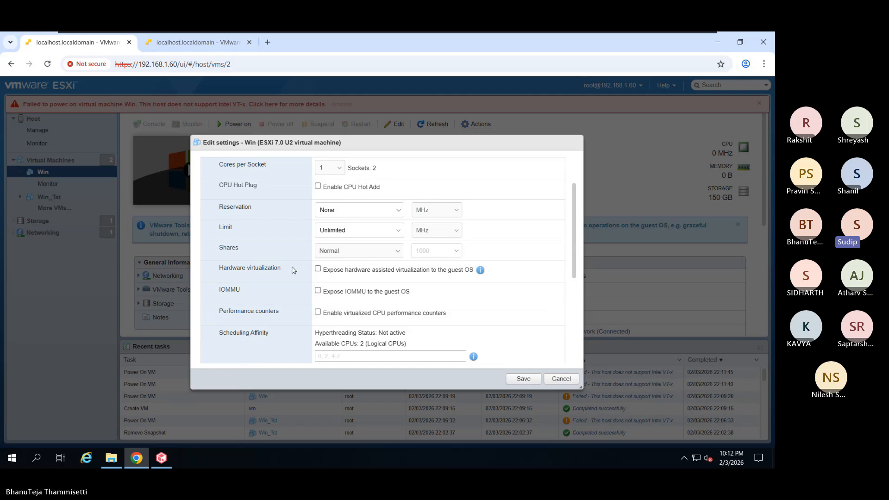
left_click(318, 270)
left_click(524, 379)
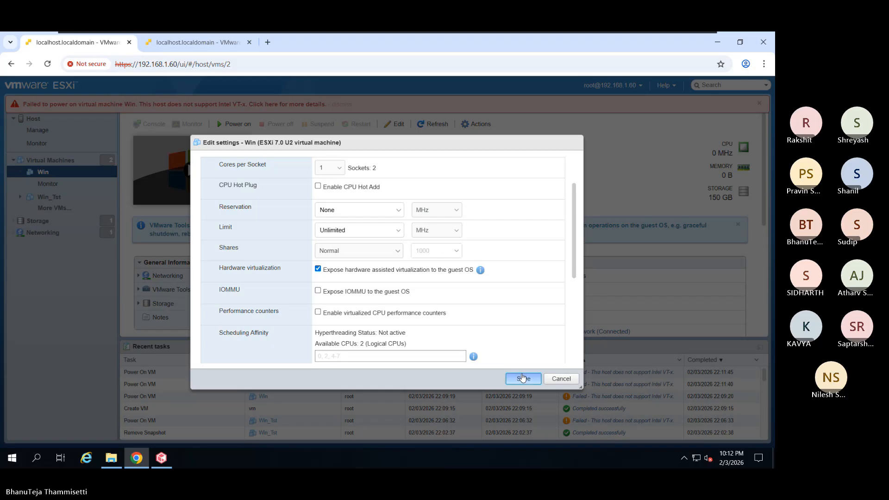
- Retry powering on the Win VM and dismiss the power-on failure notice
left_click(759, 104)
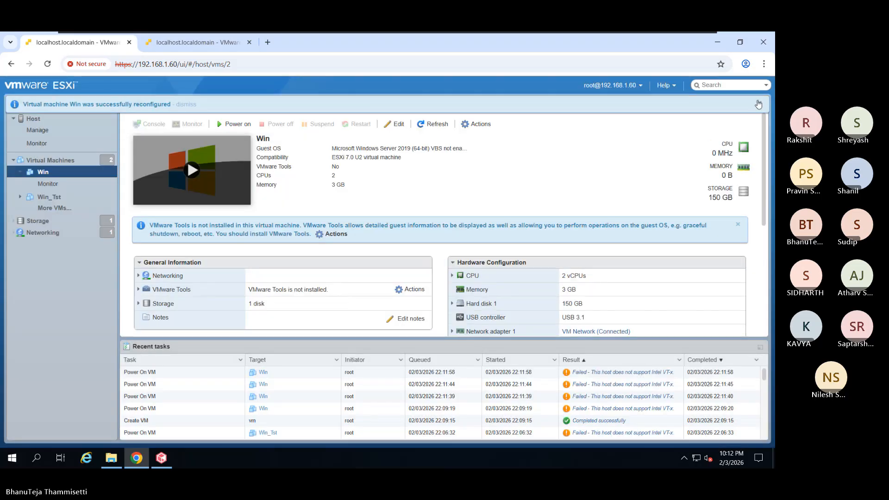
left_click(759, 103)
left_click(233, 124)
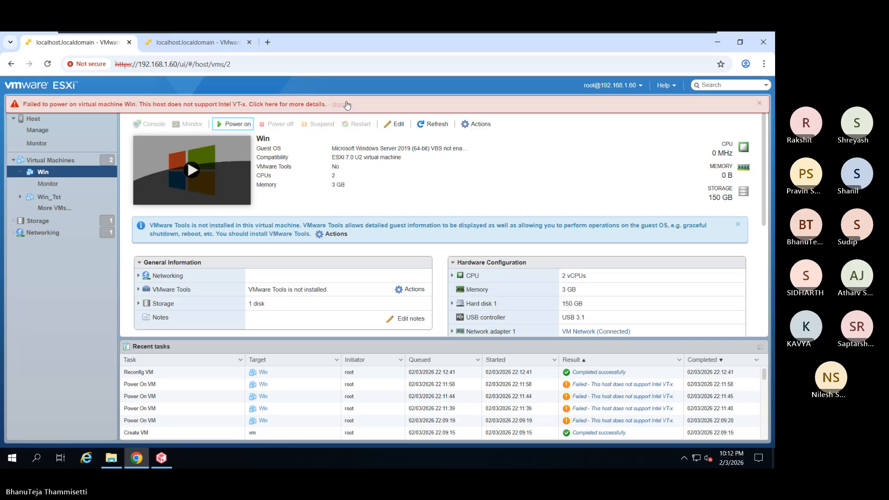
left_click(345, 105)
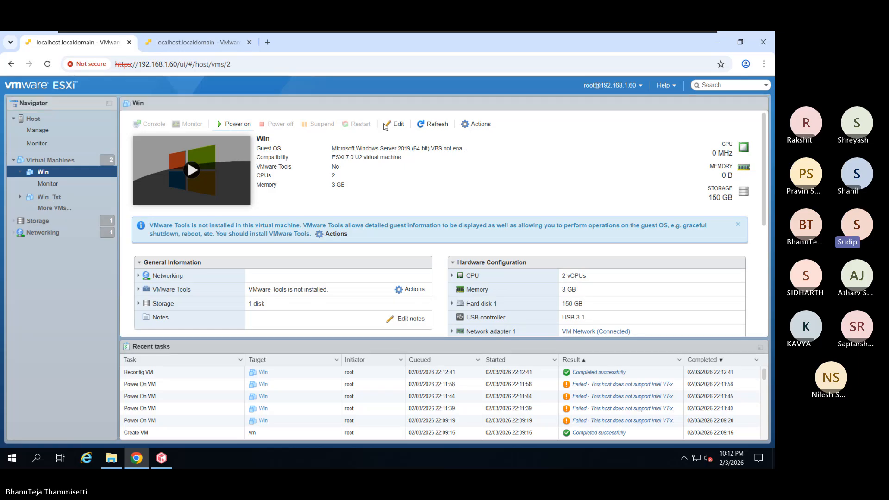
- Review Win's settings without changes, then view the failed power-on task's error details
left_click(385, 125)
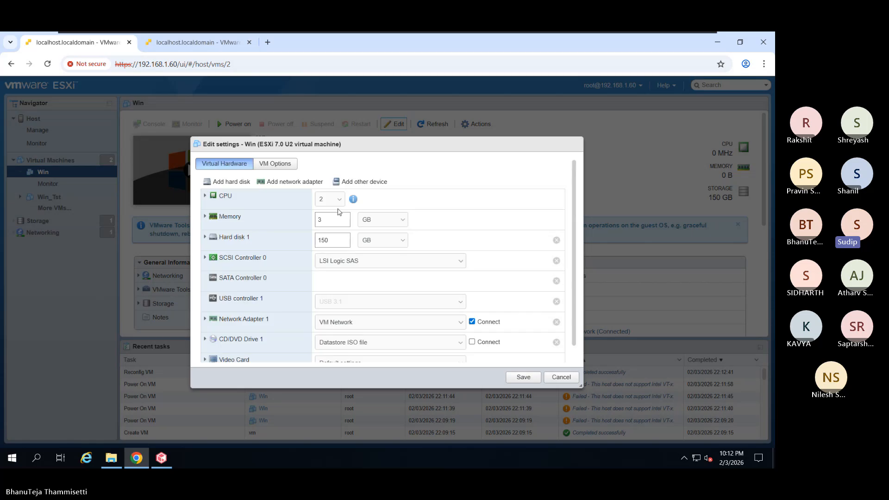
left_click_drag(361, 149, 447, 127)
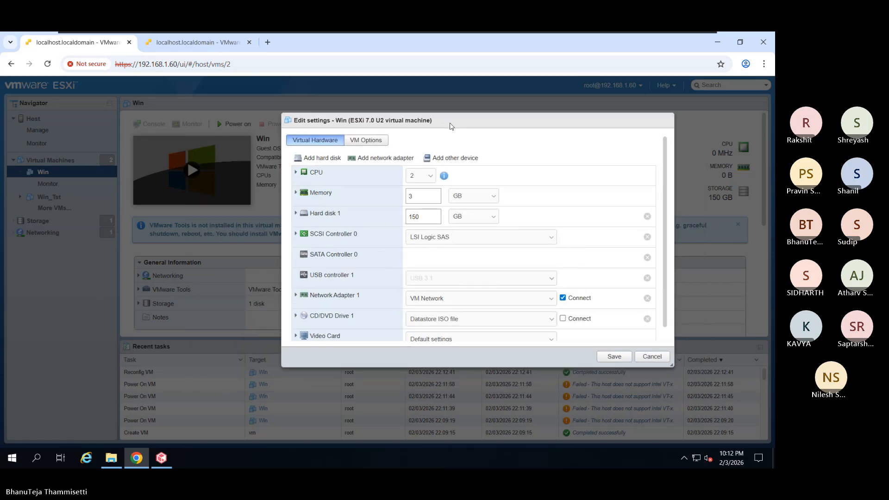
left_click(647, 356)
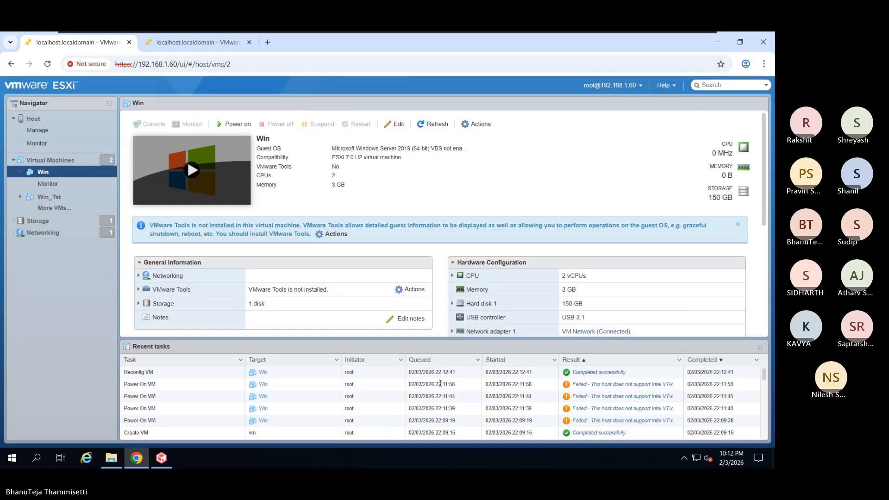
left_click(598, 385)
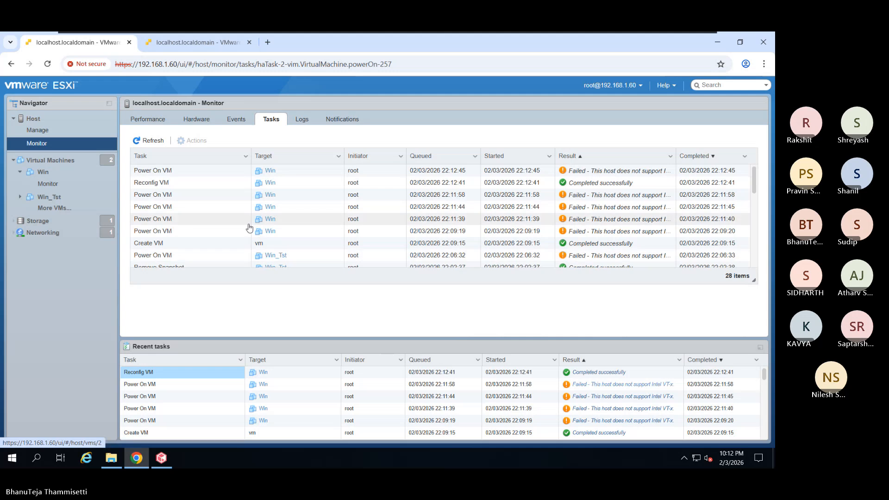
scroll(419, 297, "down", 2)
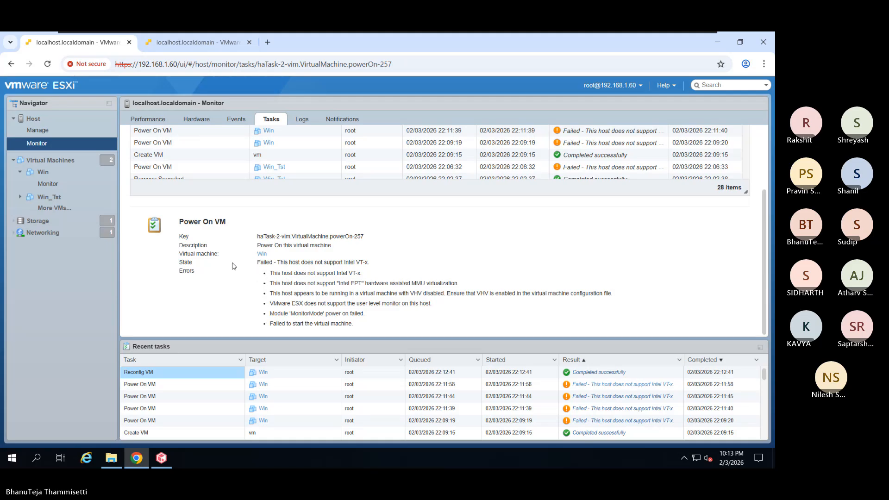
- Start a new virtual machine with Workstation 15 compatibility and a Windows guest family
right_click(54, 167)
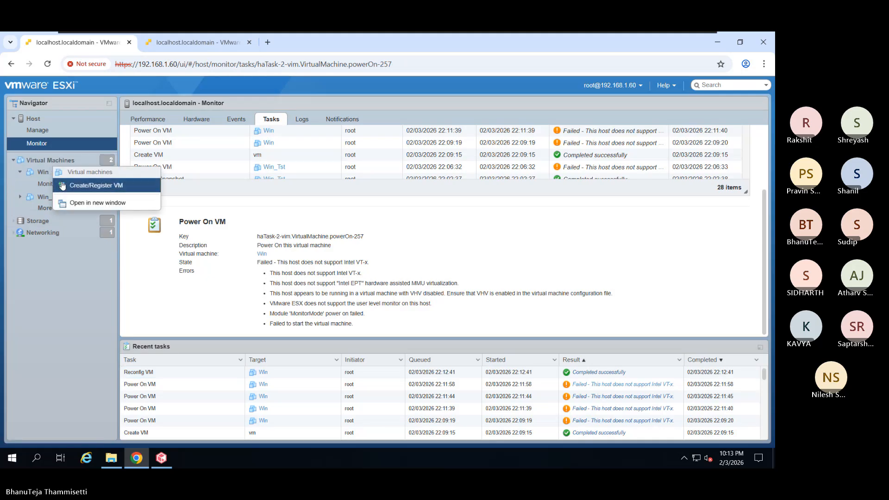
left_click(62, 185)
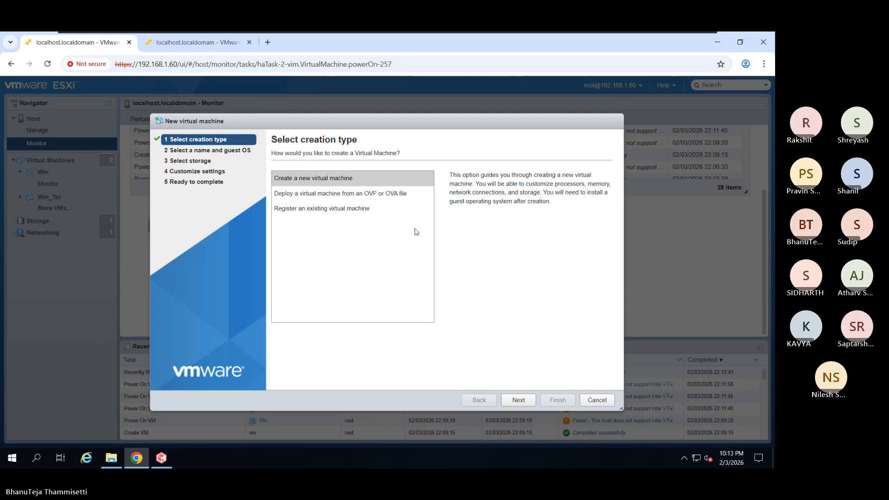
left_click(517, 400)
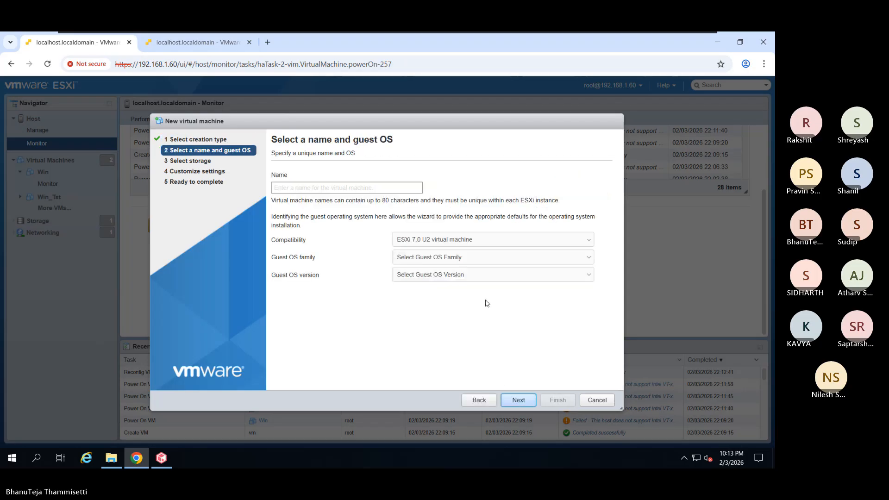
left_click(445, 242)
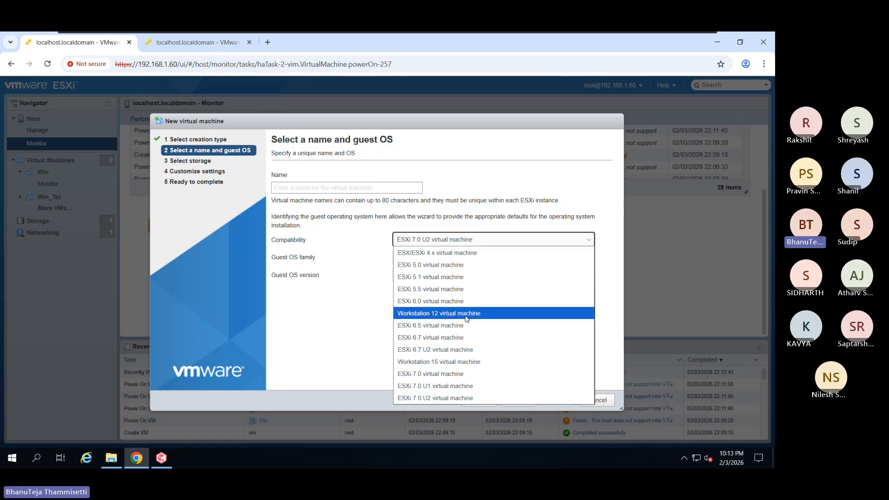
left_click(470, 362)
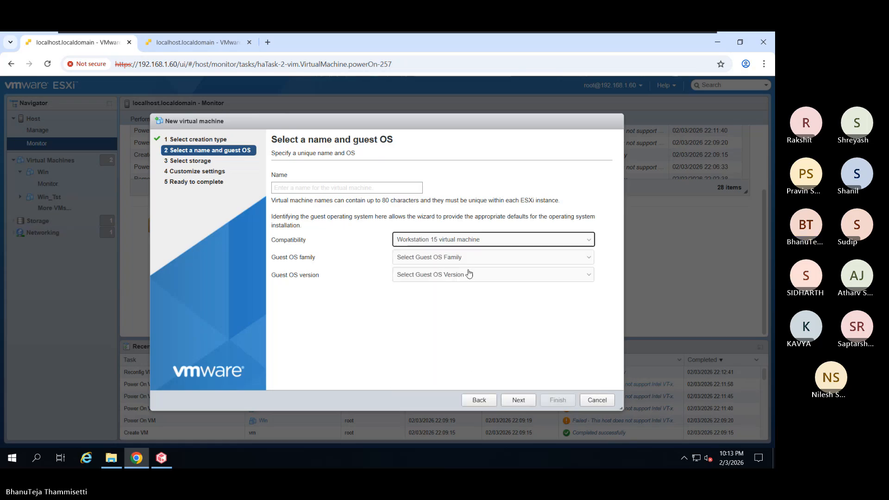
left_click(468, 259)
left_click(465, 318)
- Choose Windows Server 2016 or later (64-bit) as the guest OS, keeping Workstation 15 compatibility
left_click(466, 276)
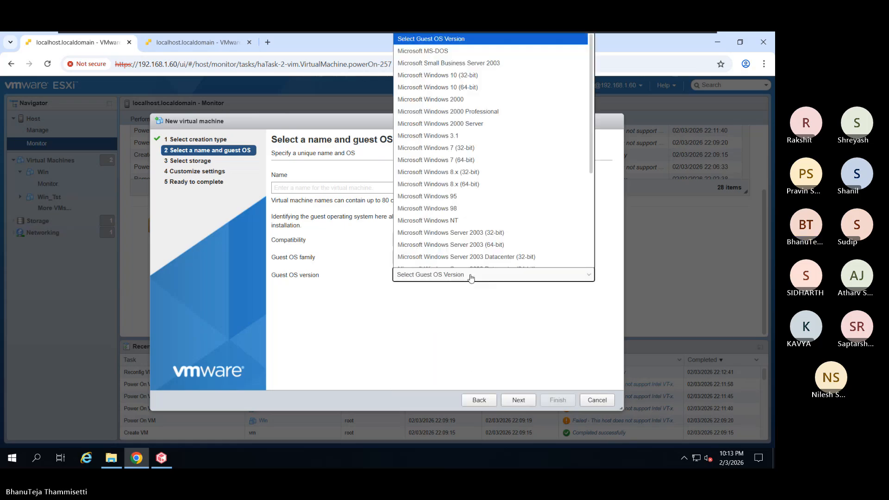
scroll(469, 265, "down", 5)
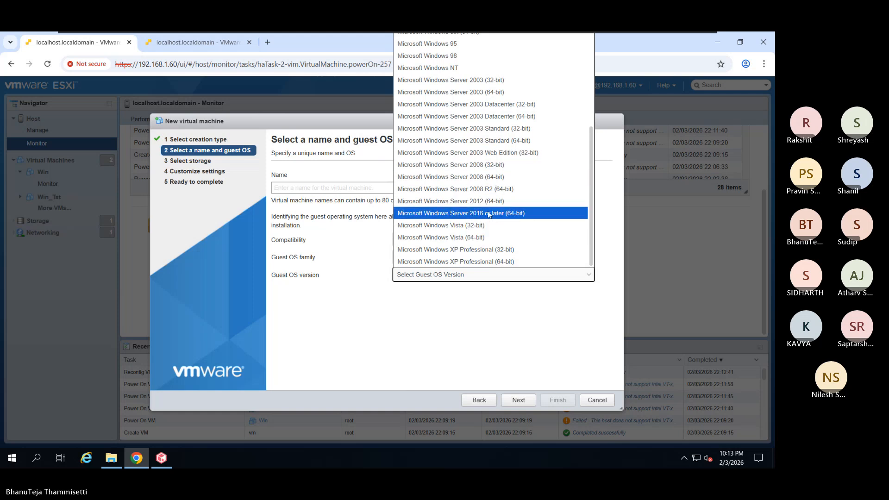
scroll(487, 247, "up", 3)
scroll(485, 247, "down", 5)
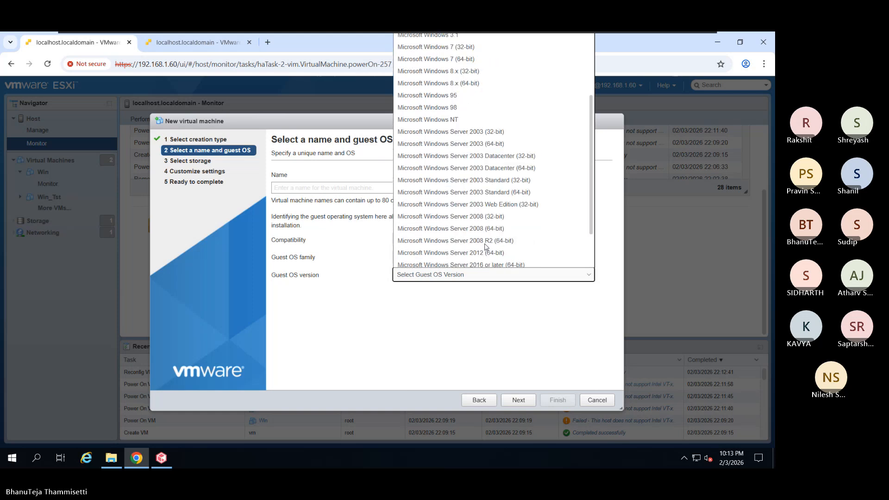
left_click(473, 312)
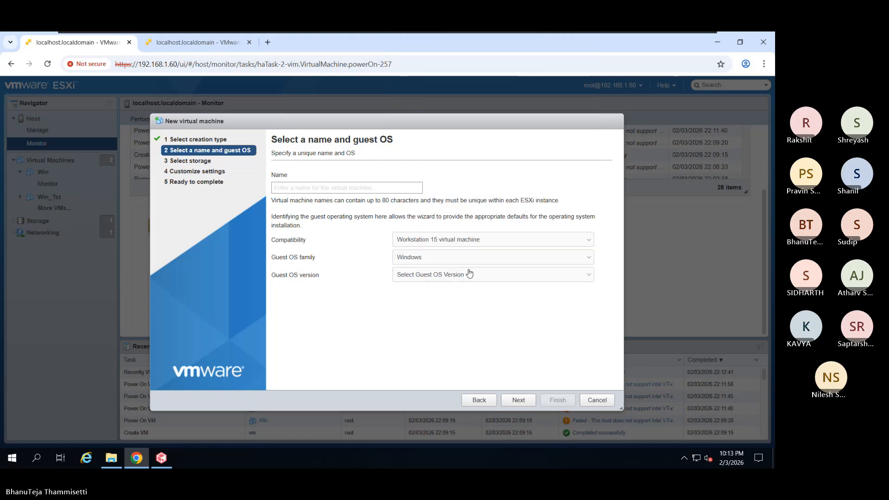
left_click(471, 241)
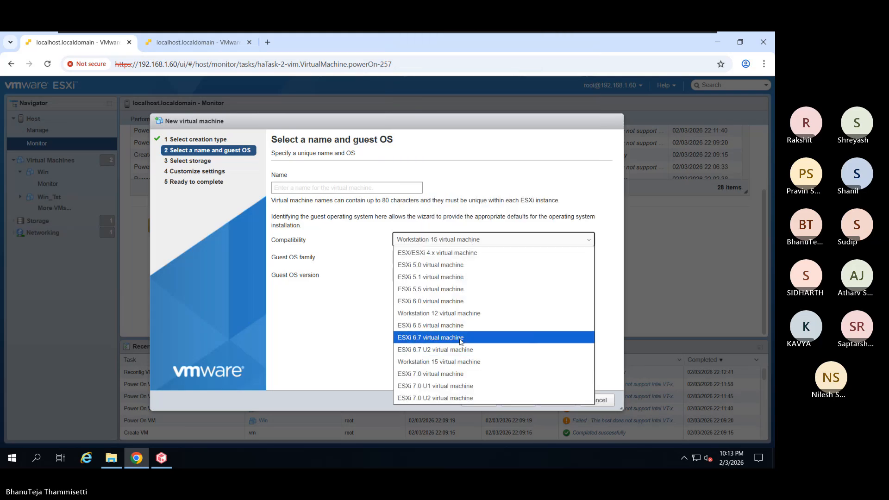
left_click(466, 365)
left_click(478, 274)
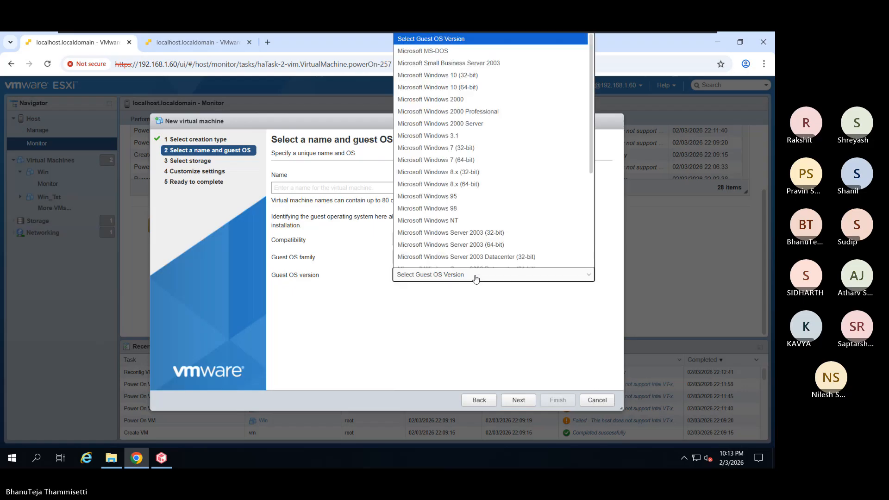
scroll(477, 250, "down", 5)
left_click(478, 214)
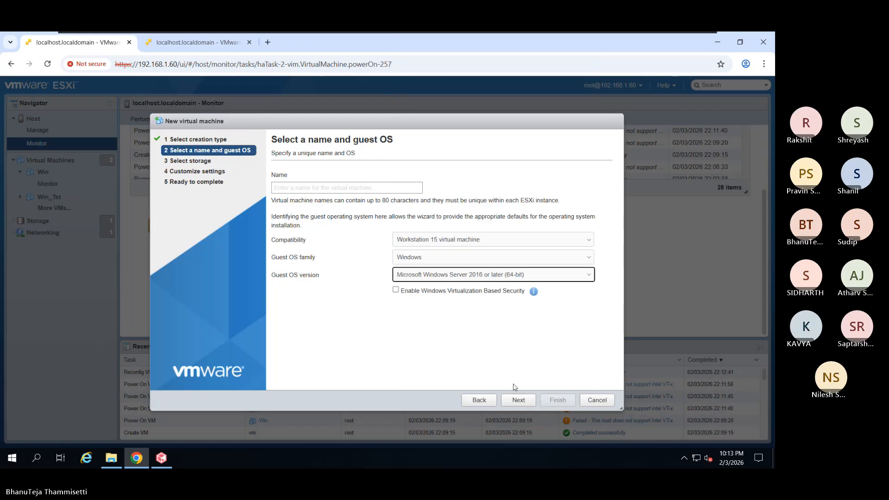
left_click(525, 400)
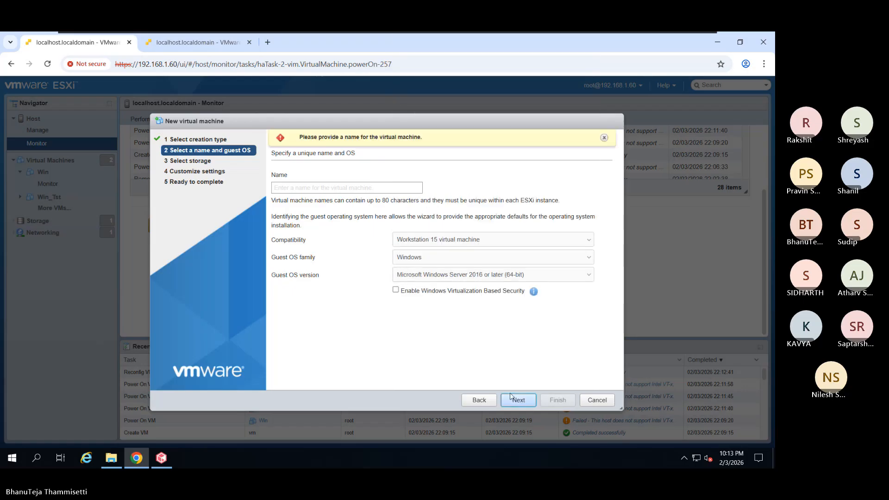
- Name the VM 'test', keep datastore1, make the disk thin provisioned, then cancel the wizard
left_click(377, 190)
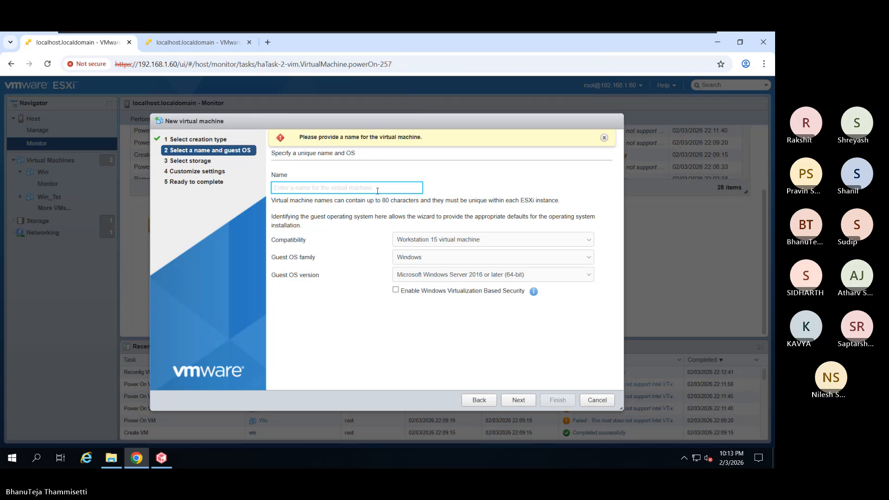
type("test")
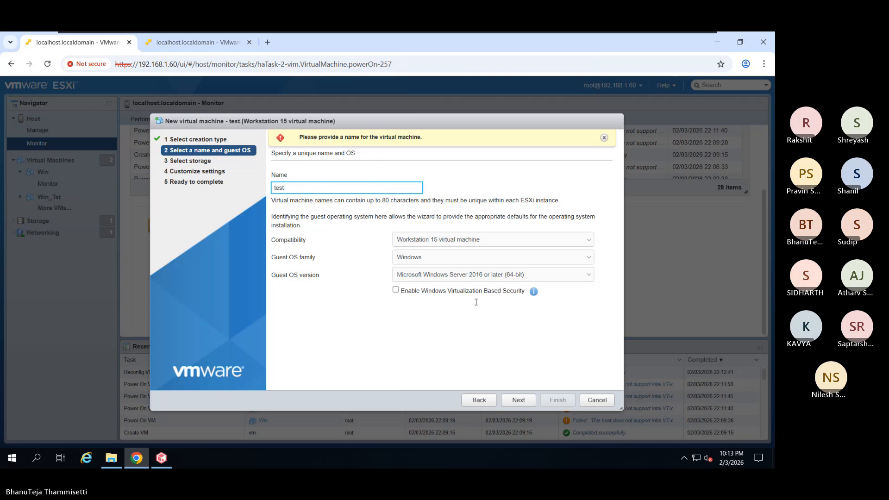
left_click(518, 399)
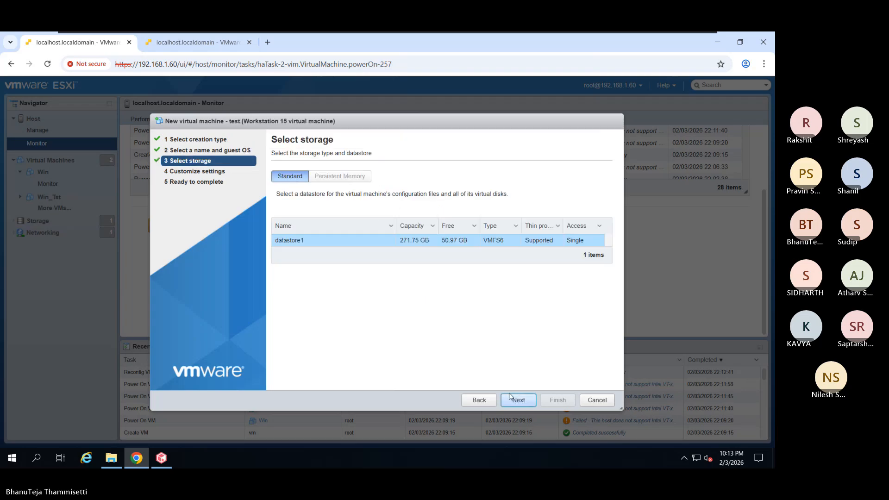
left_click(519, 401)
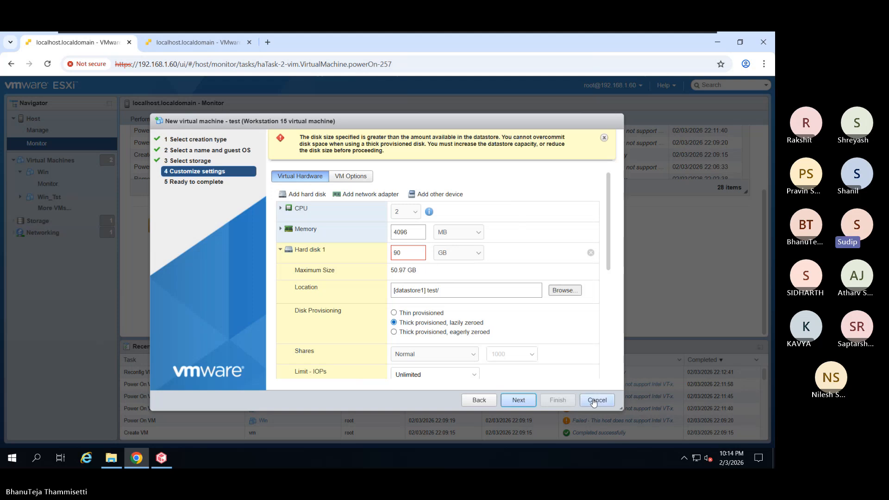
left_click(418, 315)
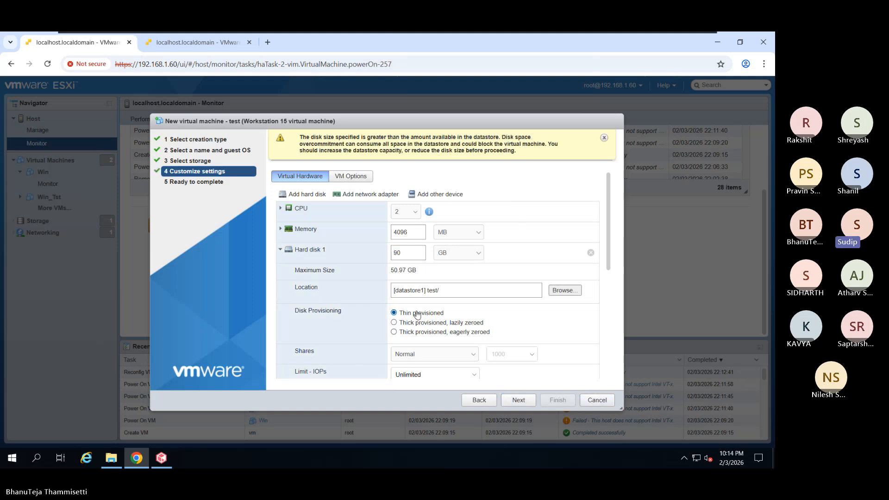
left_click(597, 400)
- Select Win_Tst and Win in the Virtual Machines list and delete both
left_click(51, 162)
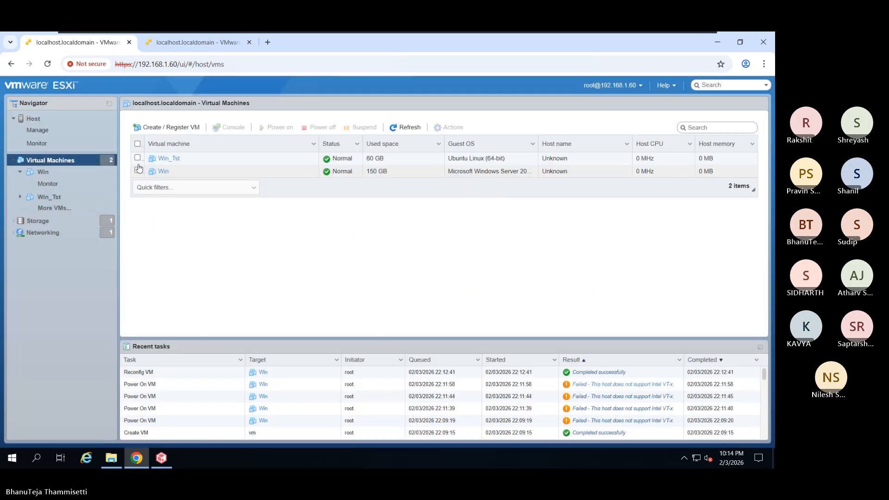
left_click(138, 159)
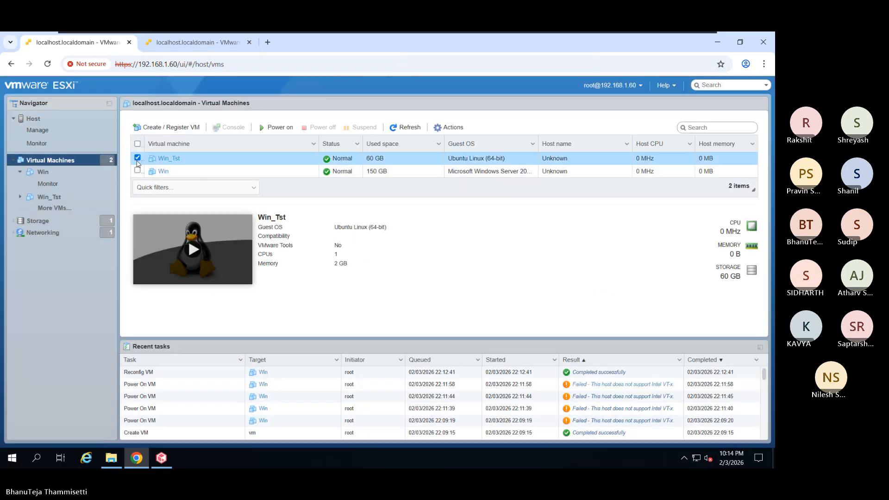
left_click(137, 171)
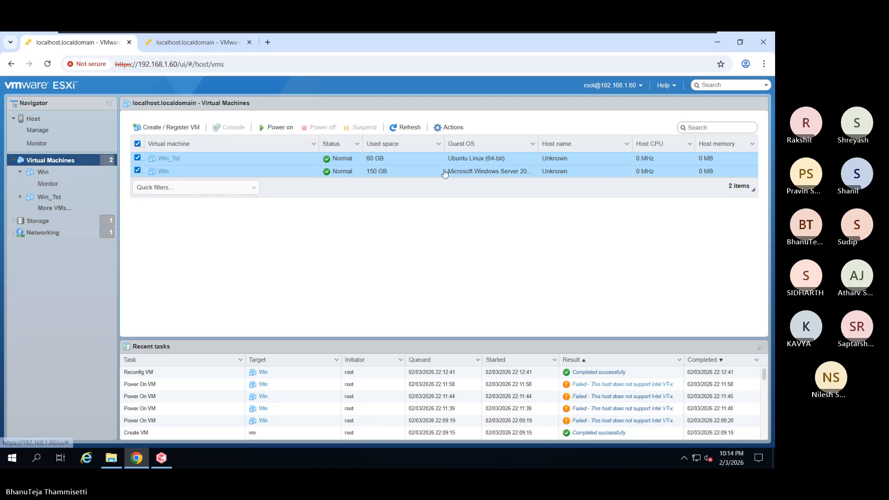
right_click(295, 160)
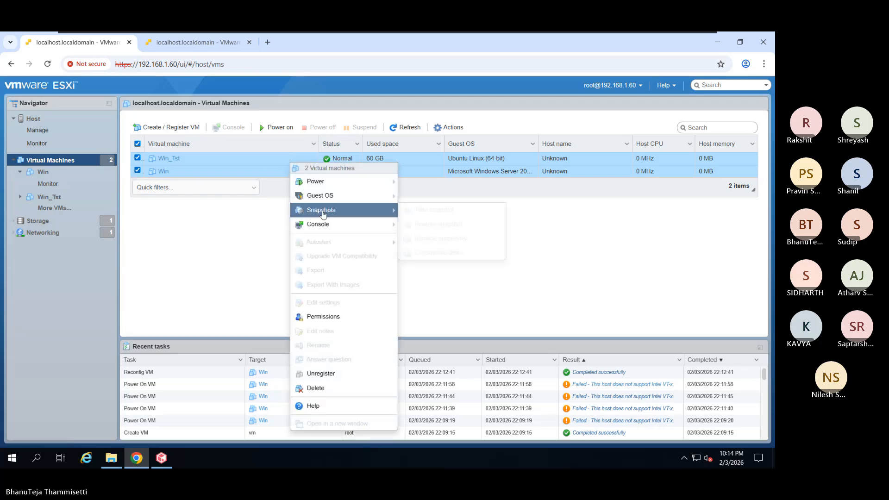
left_click(311, 390)
left_click(453, 304)
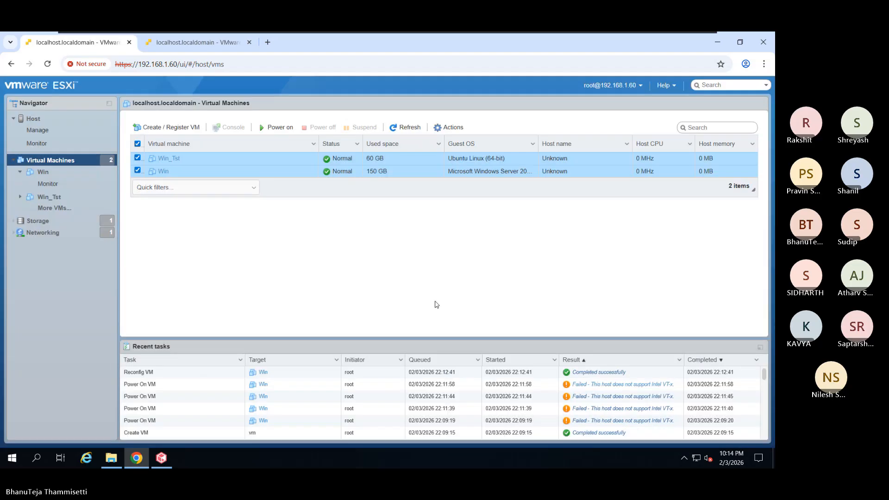
- Start VM 'test' with Workstation 15 compatibility, Windows Server 2016 (64-bit) guest, on datastore1
left_click(166, 127)
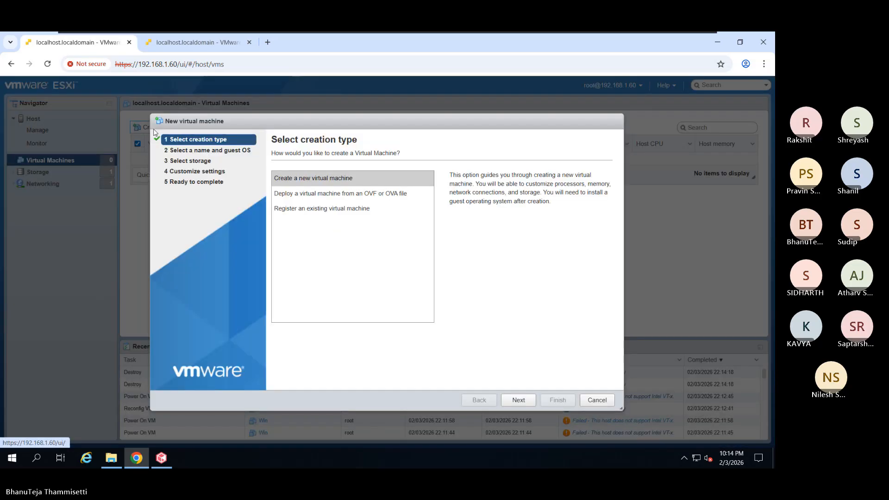
left_click(518, 400)
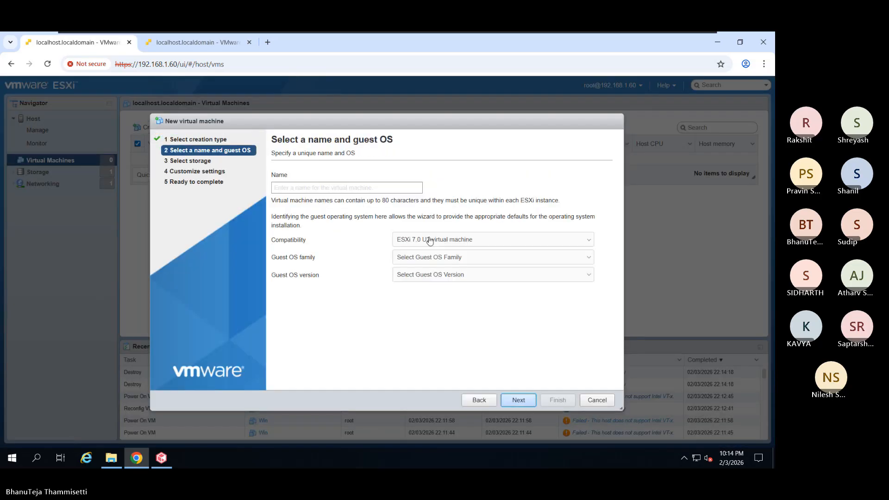
left_click(377, 189)
type("t")
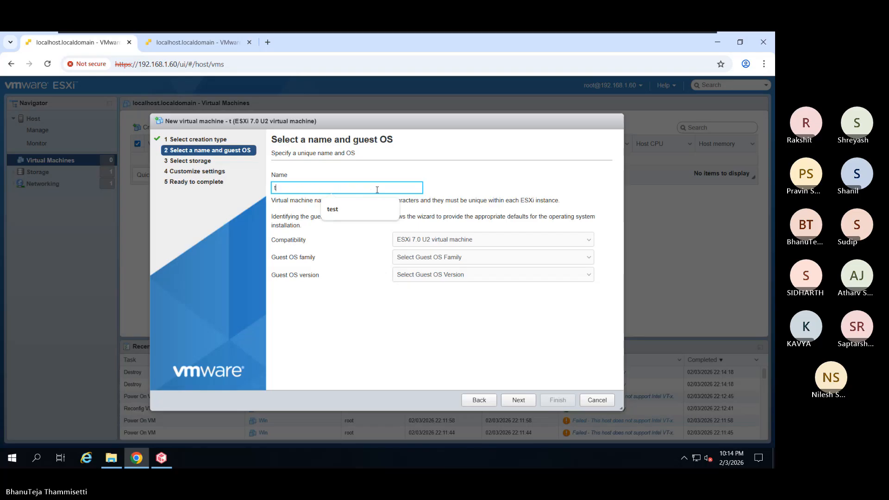
type("est")
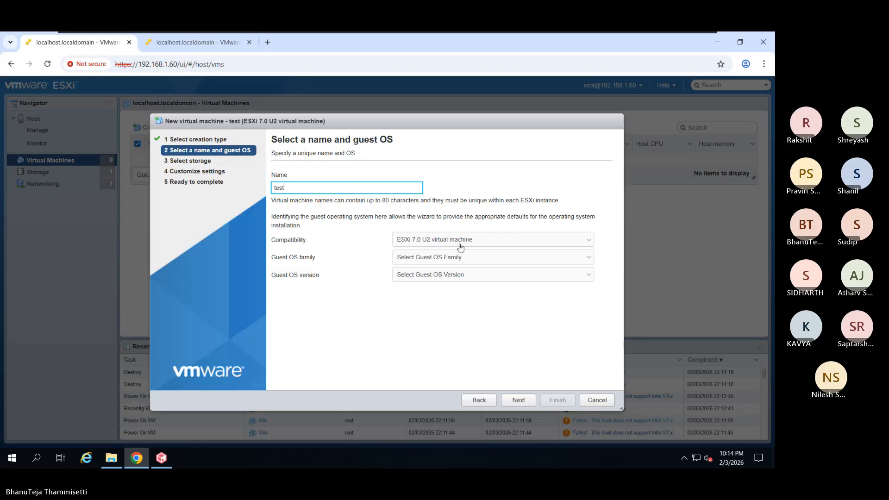
left_click(461, 244)
left_click(469, 362)
left_click(448, 258)
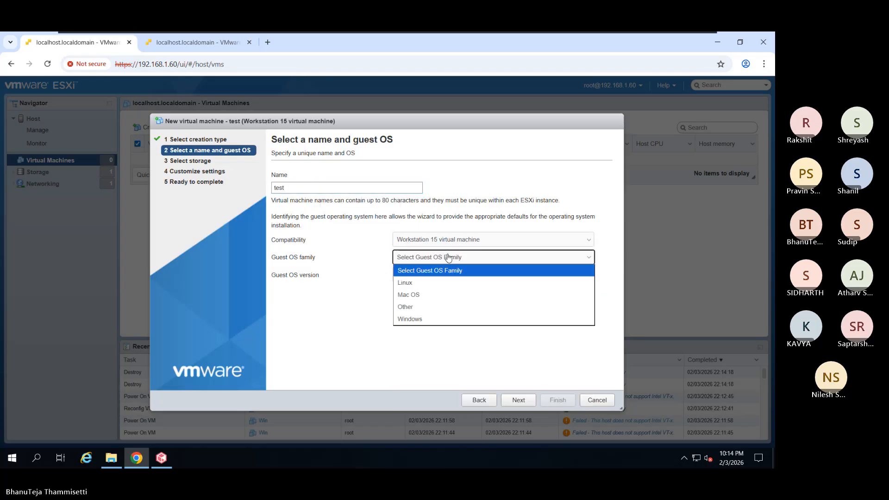
left_click(441, 319)
left_click(460, 275)
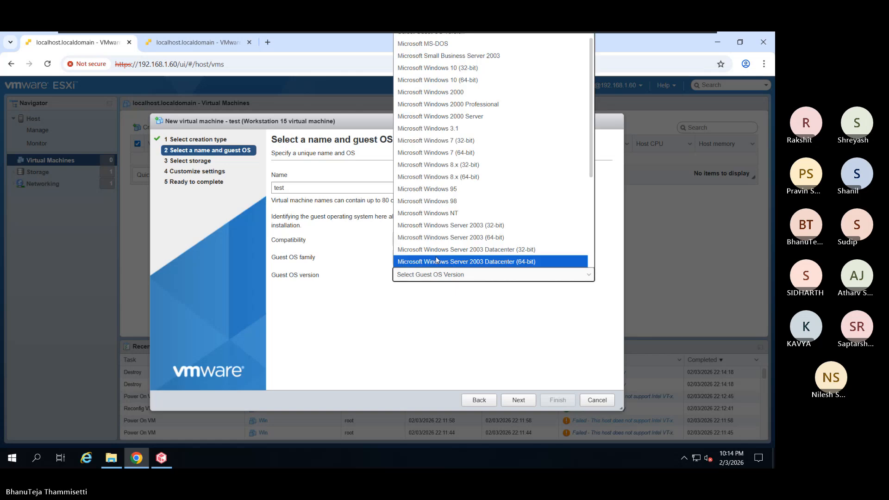
left_click(475, 212)
left_click(518, 400)
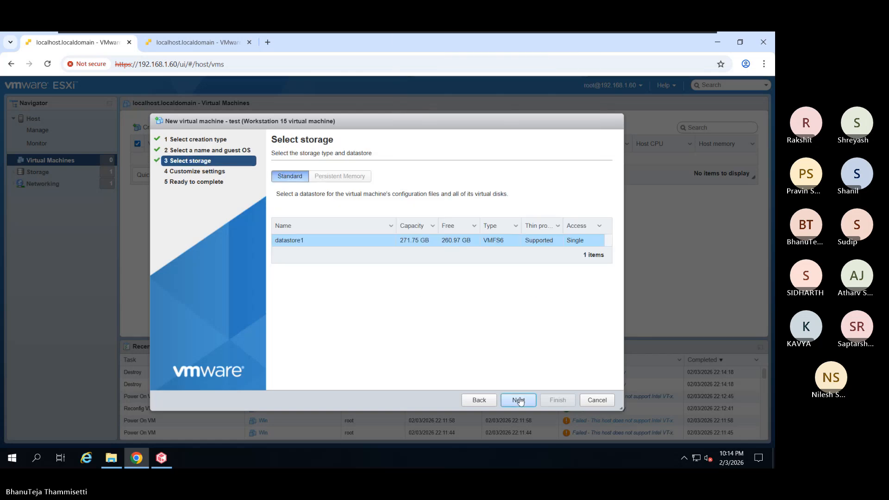
left_click(521, 402)
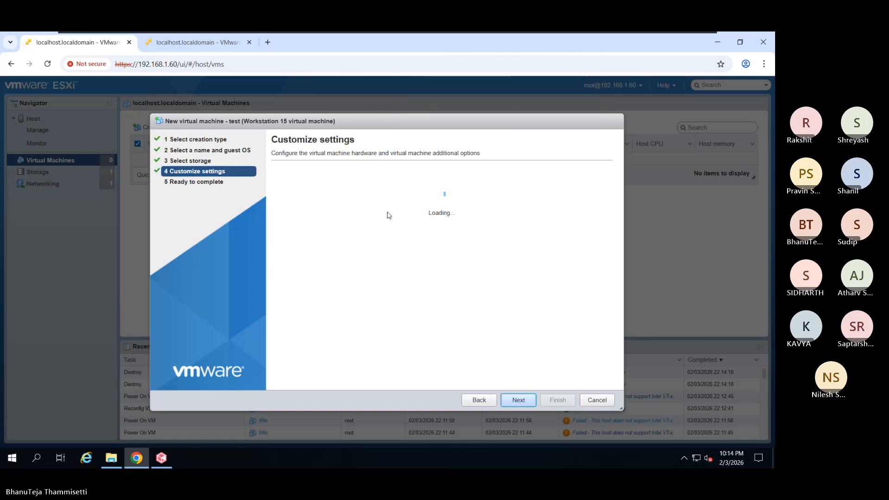
- Set the VM's memory to 3 GB and the hard disk size to 150 GB
double_click(407, 233)
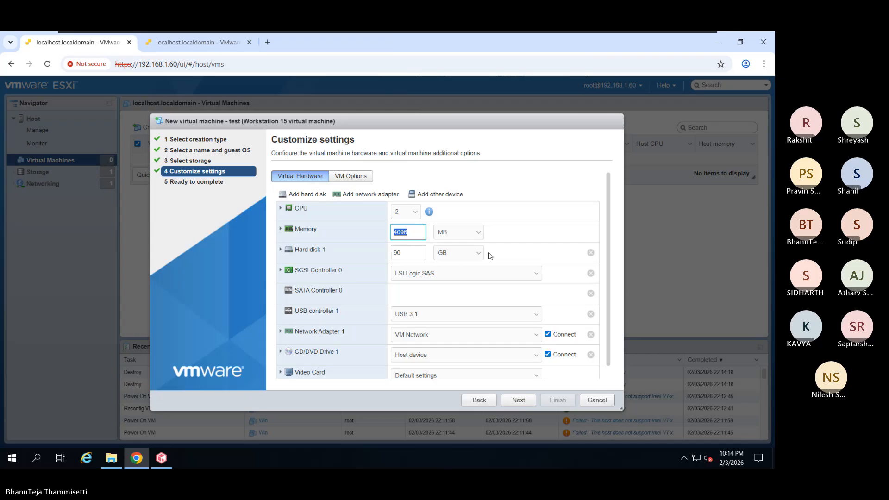
type("3")
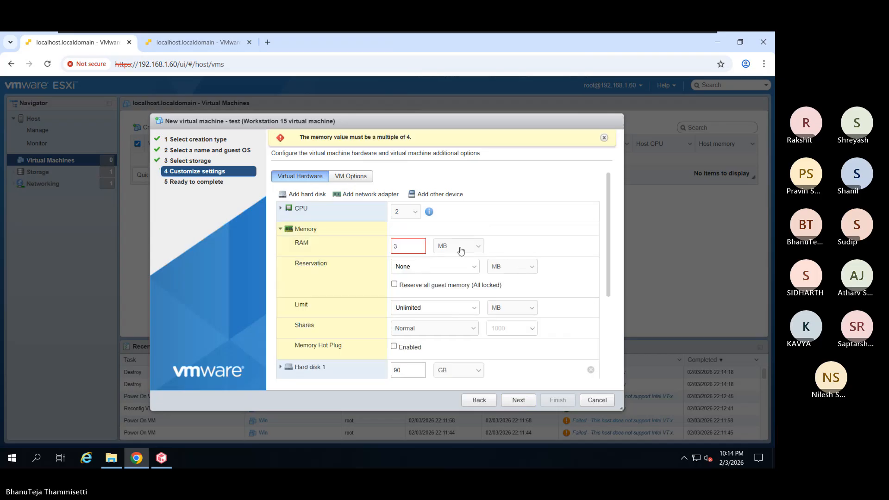
left_click(461, 251)
left_click(452, 274)
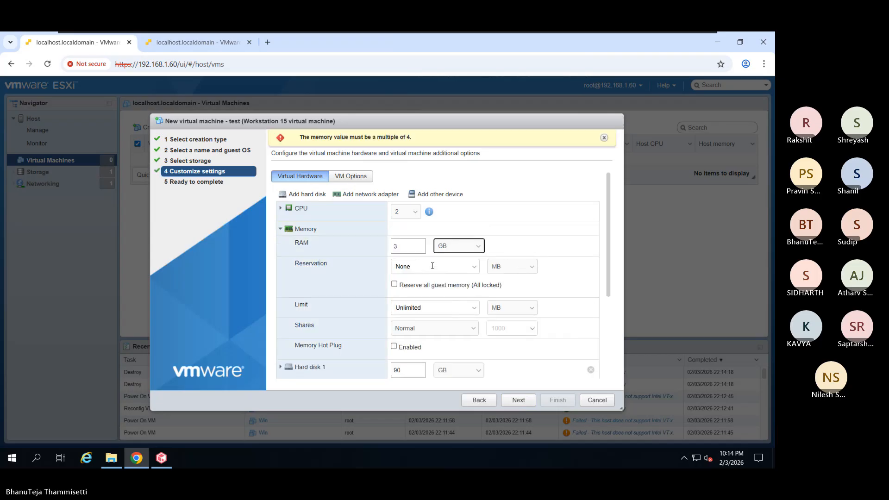
left_click(297, 231)
double_click(394, 257)
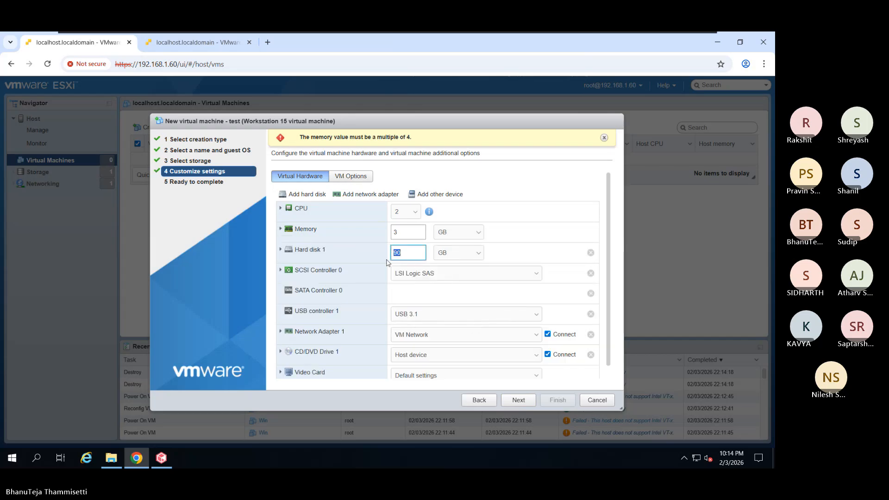
type("1")
left_click_drag(410, 257, 384, 259)
type("15")
- Attach the datastore ISO win2019.iso to the CD/DVD drive and finish creating the VM
scroll(448, 296, "down", 1)
left_click(415, 347)
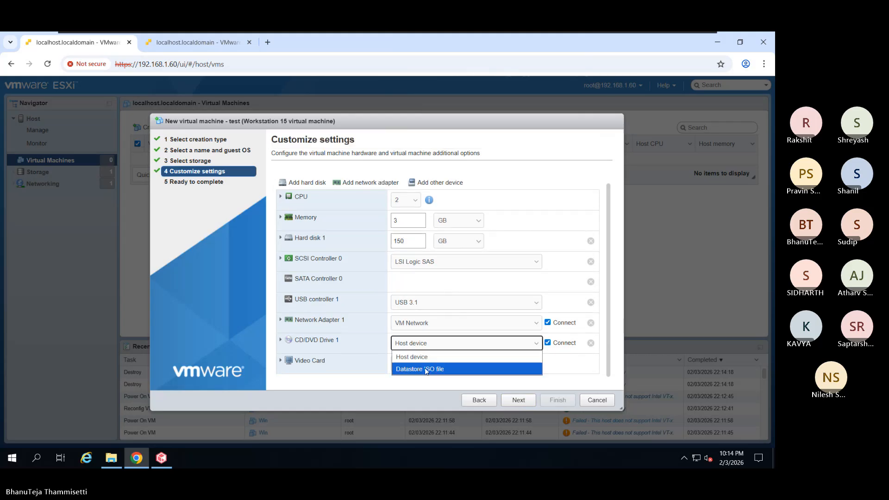
left_click(424, 367)
left_click(321, 189)
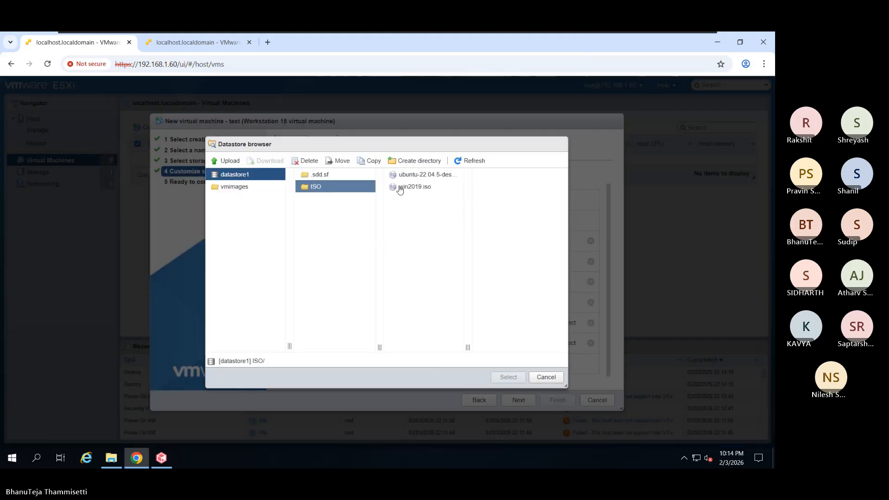
left_click(413, 187)
left_click(508, 377)
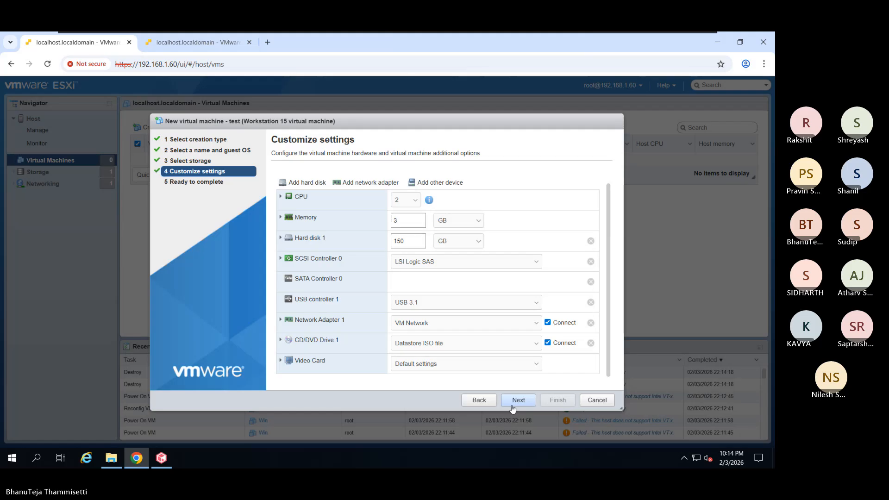
left_click(513, 406)
left_click(558, 400)
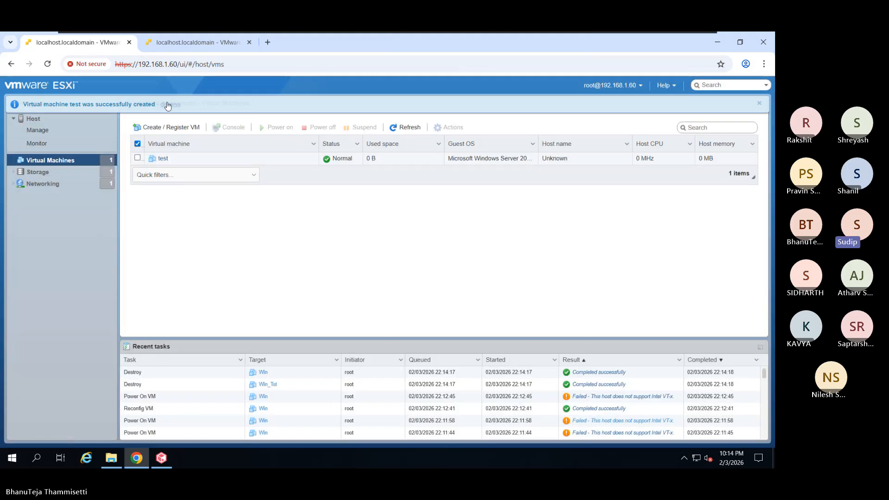
- Clear the creation notice and try powering on the new test VM
left_click(168, 105)
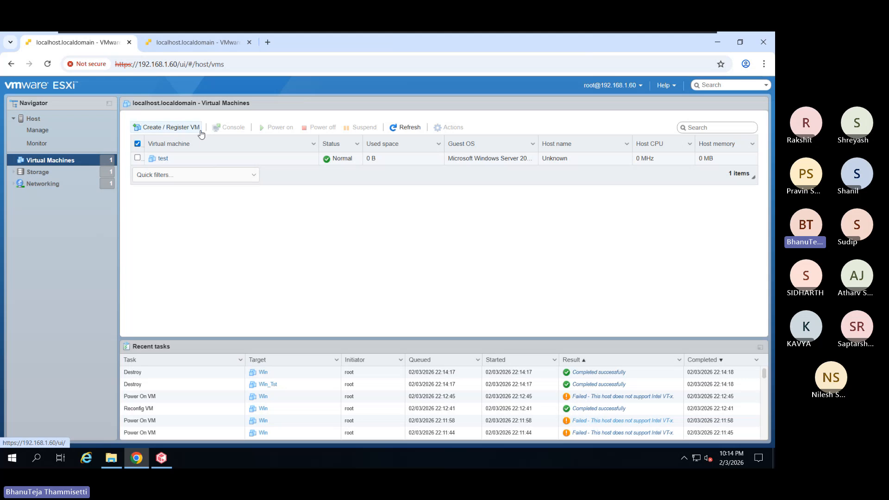
left_click(157, 159)
left_click(275, 128)
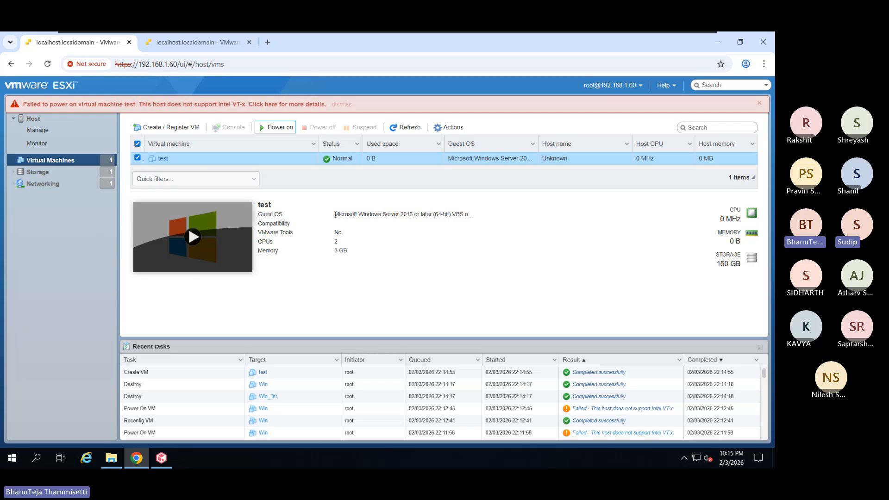
- Dismiss the red 'Failed to power on' warning about missing Intel VT-x
left_click_drag(335, 215, 470, 214)
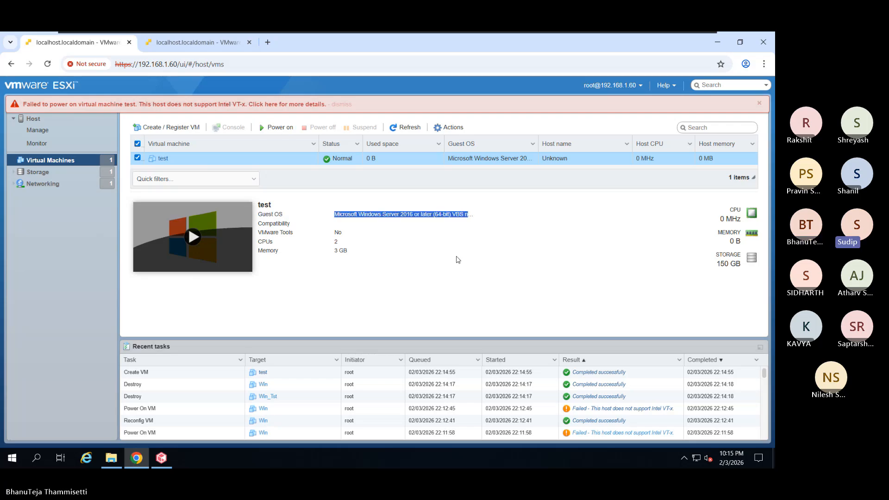
left_click(441, 282)
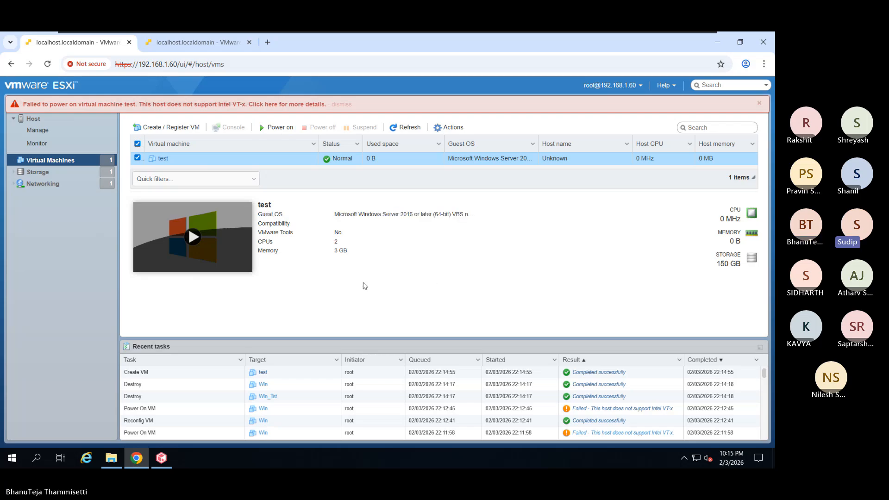
left_click(342, 104)
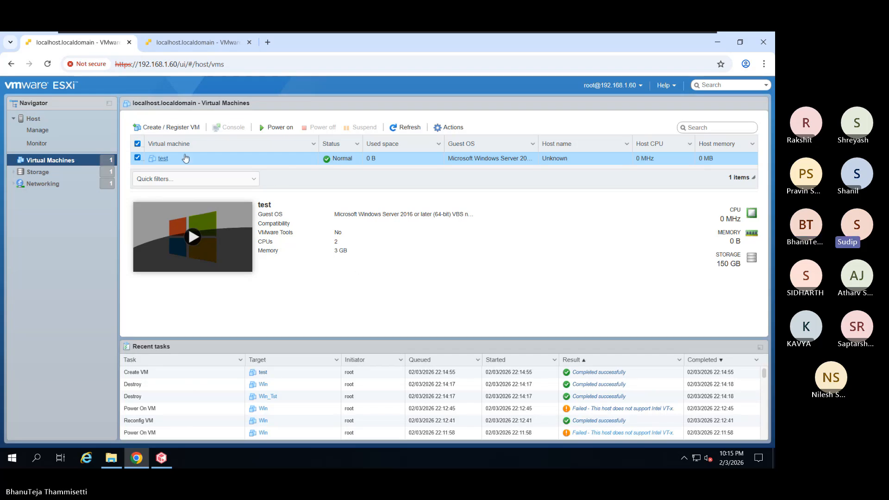
- Enable 'Expose IOMMU to the guest OS' for test, save, and retry powering it on
left_click(160, 159)
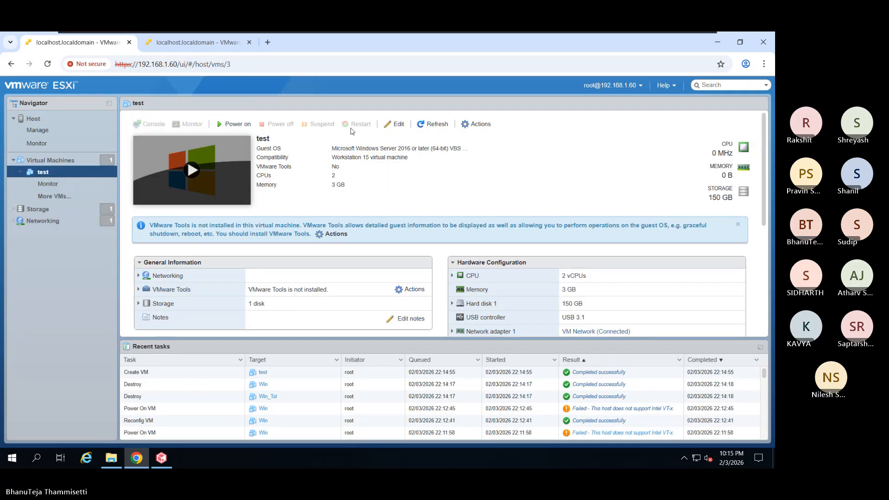
left_click(395, 125)
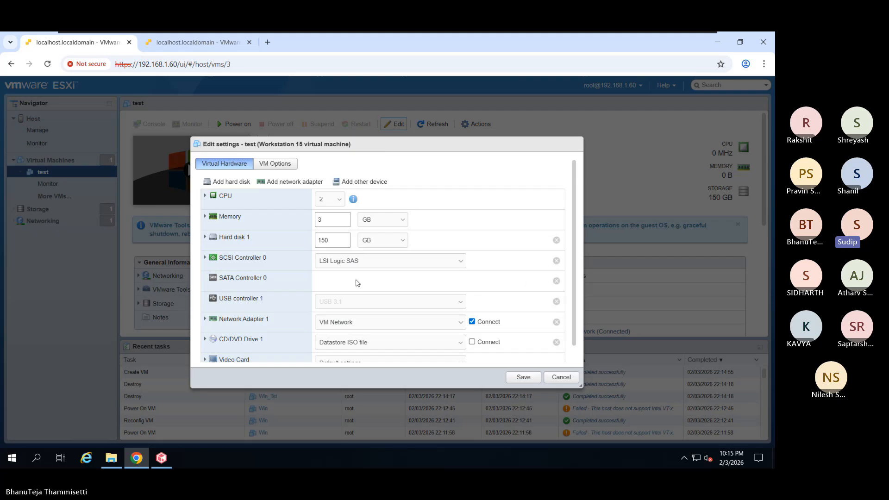
left_click(212, 197)
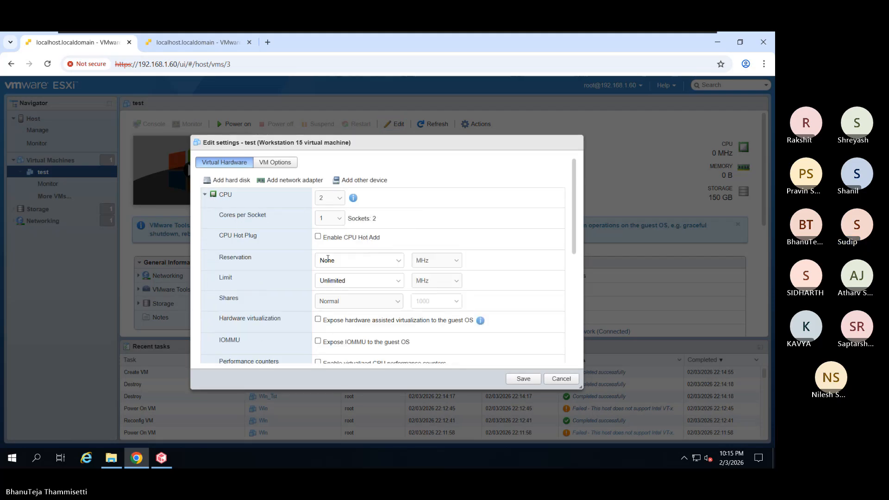
scroll(325, 260, "down", 1)
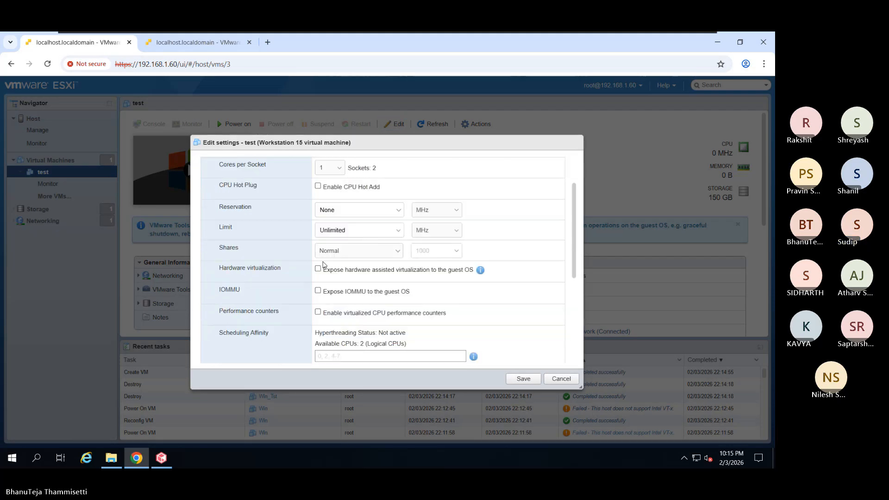
left_click(318, 291)
scroll(294, 279, "down", 3)
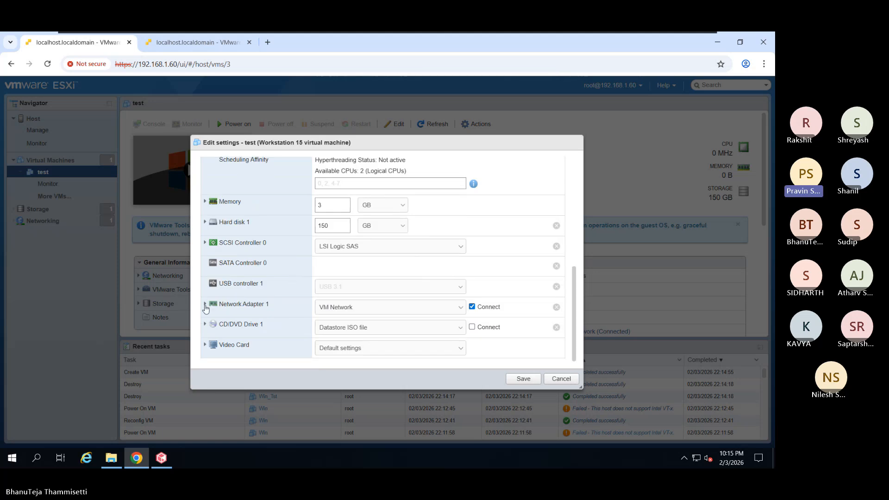
left_click(205, 345)
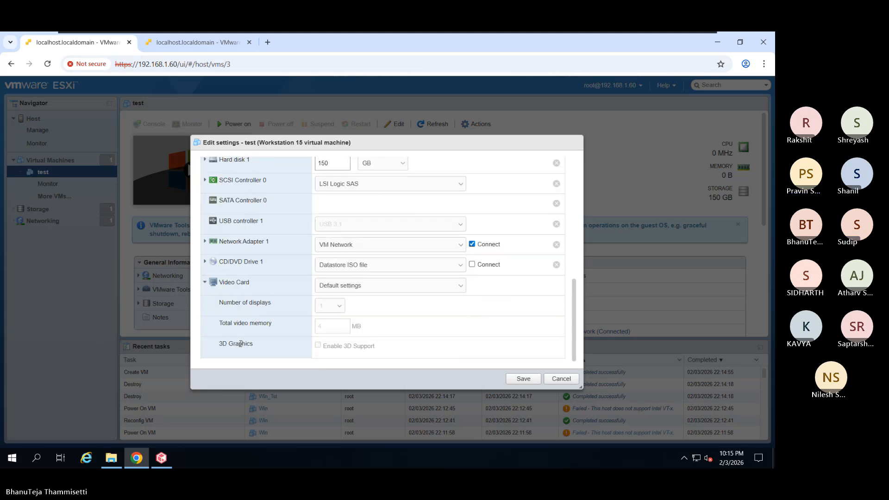
left_click(523, 378)
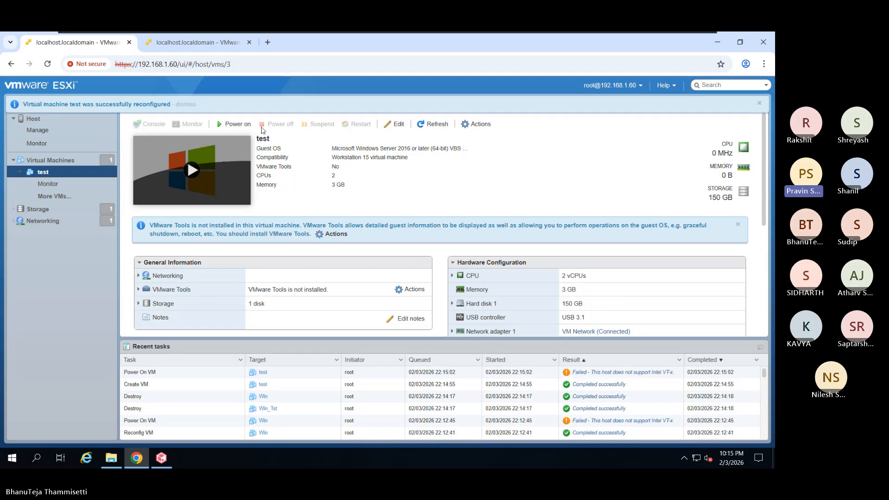
left_click(233, 124)
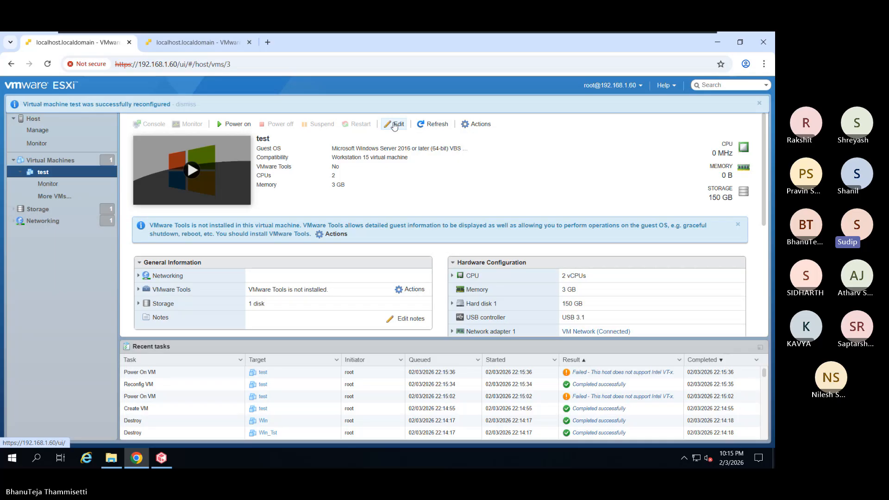
- Open test's VM Options and expand the Power management and Advanced sections
left_click(394, 124)
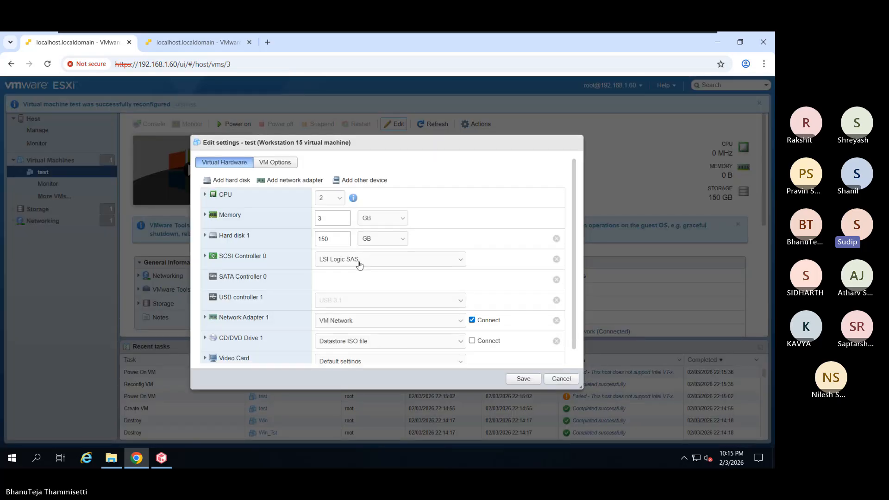
left_click(277, 164)
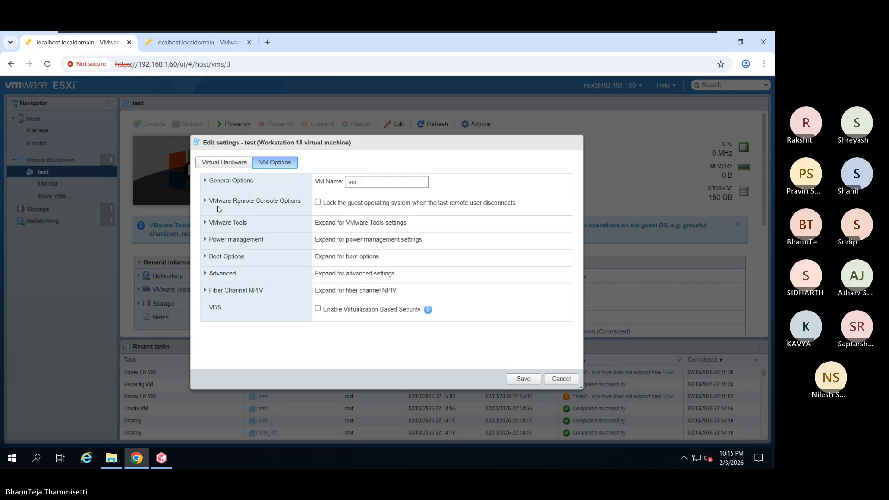
left_click(205, 243)
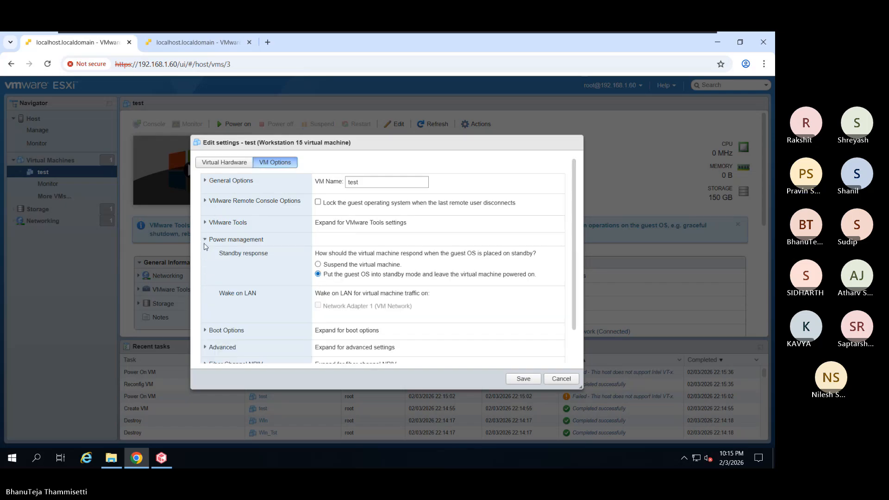
scroll(234, 285, "down", 1)
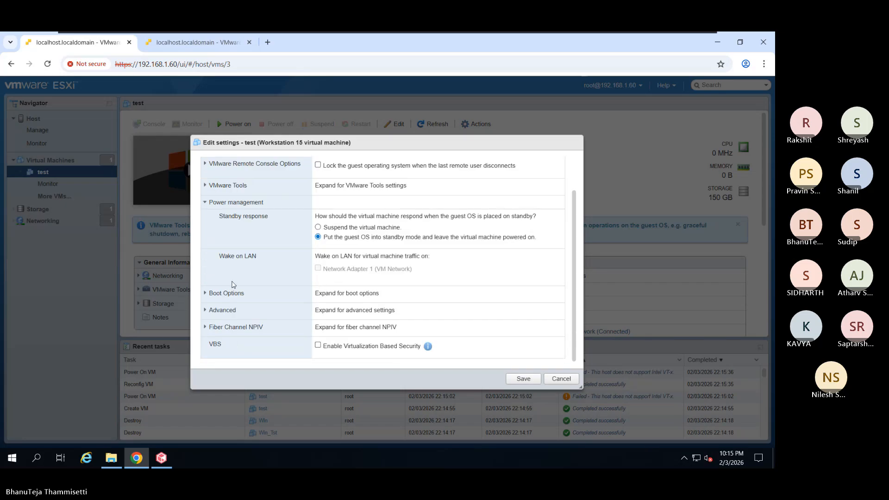
left_click(207, 310)
scroll(225, 304, "down", 3)
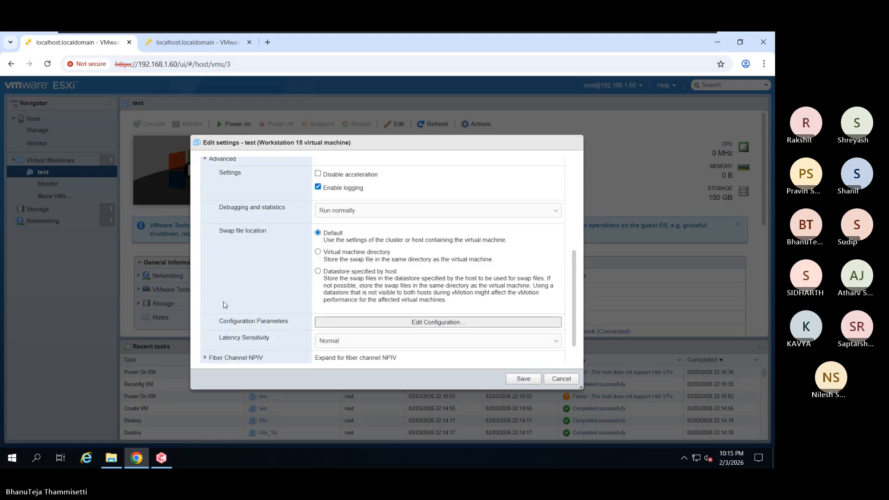
- Keep debugging at Run normally and latency at Normal, and inspect Fiber Channel NPIV and General Options
left_click(371, 210)
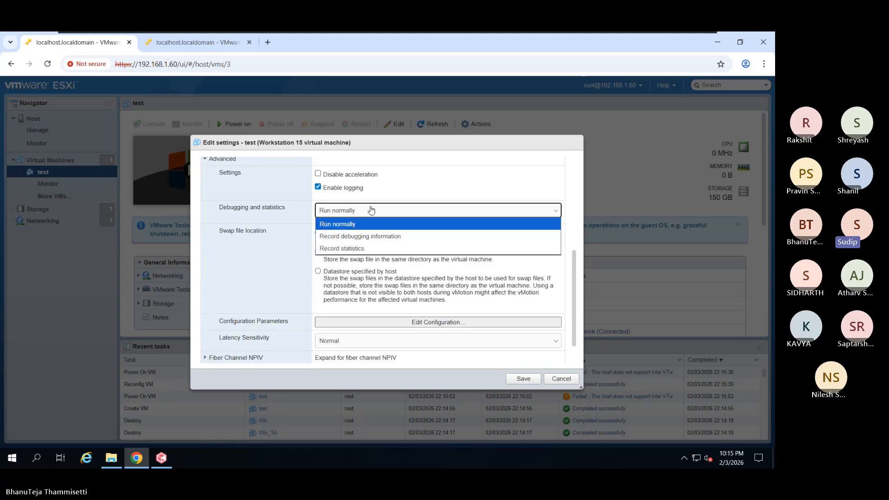
left_click(348, 225)
scroll(271, 263, "down", 1)
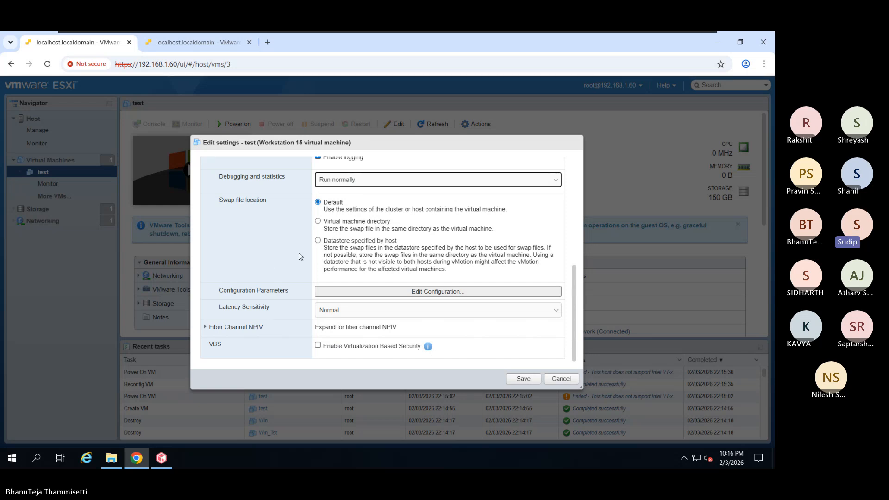
left_click(322, 315)
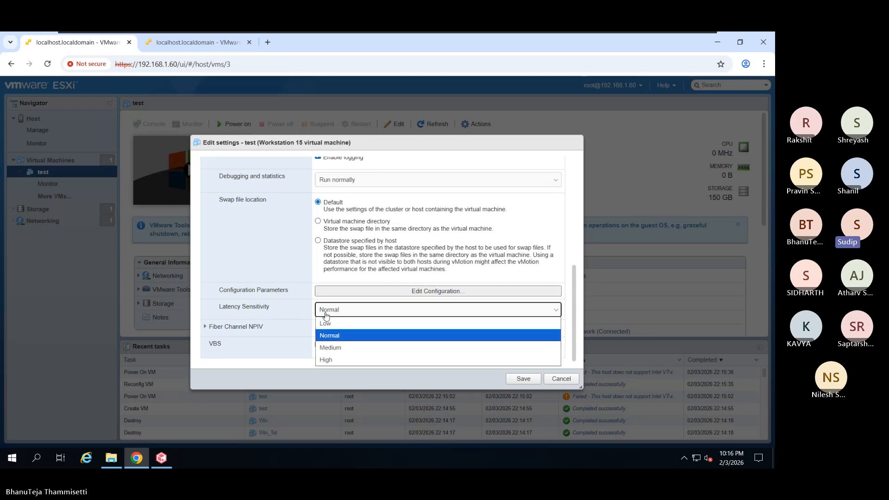
left_click(293, 316)
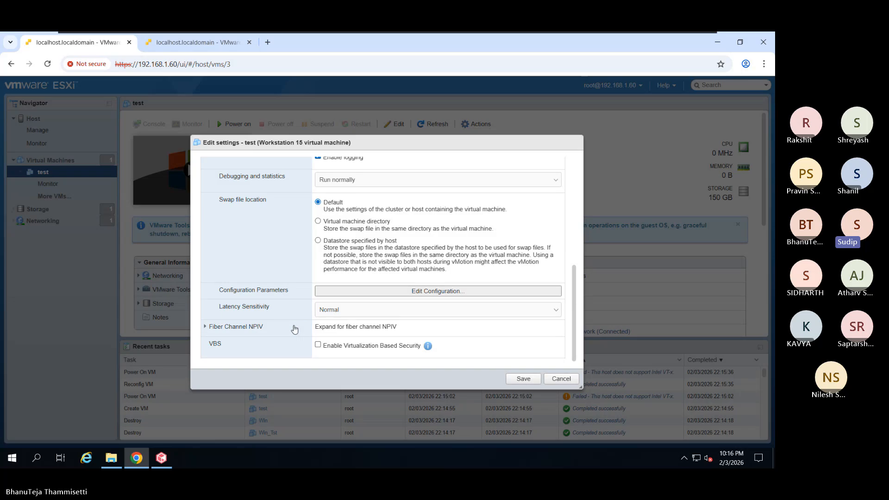
left_click(295, 329)
scroll(295, 330, "down", 3)
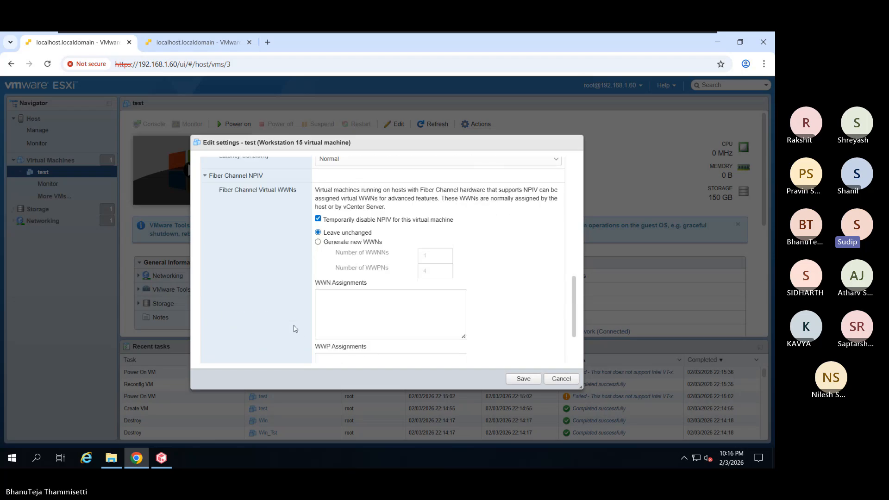
scroll(295, 329, "down", 2)
scroll(295, 328, "up", 4)
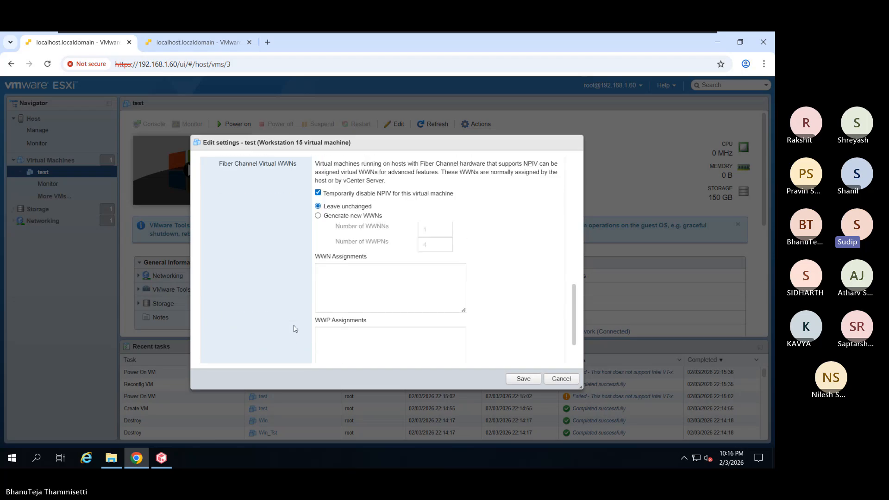
left_click(276, 299)
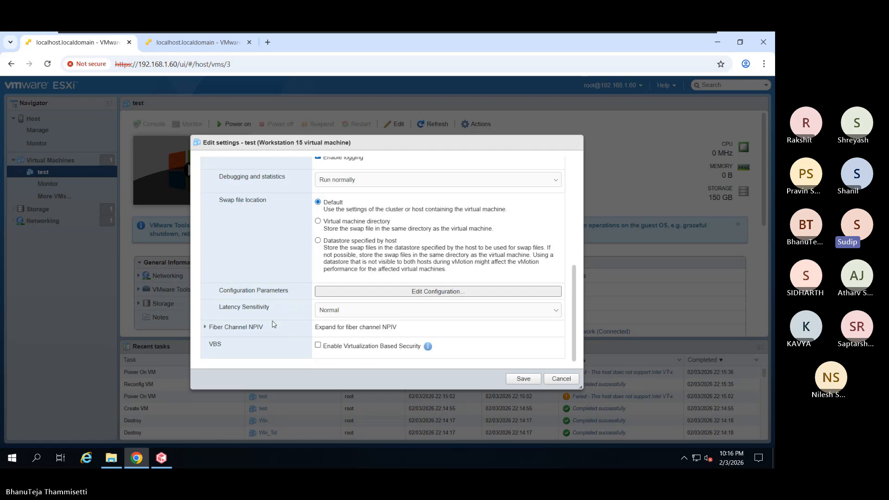
scroll(283, 326, "up", 5)
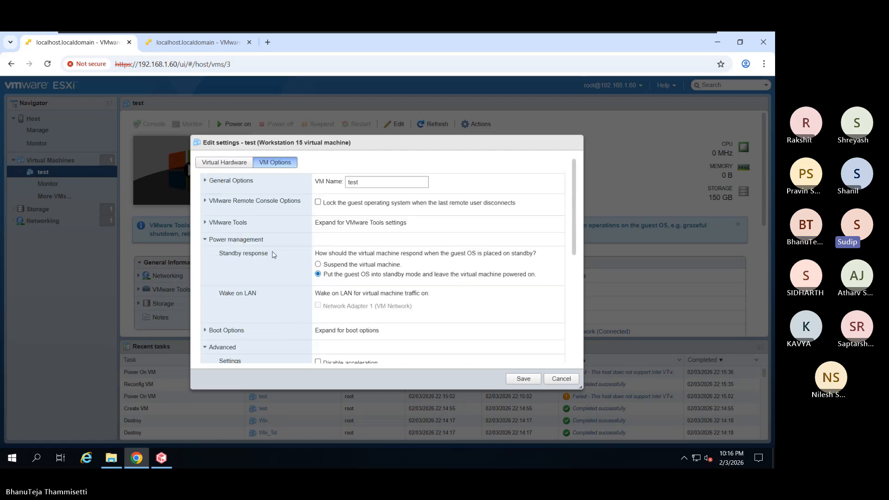
left_click(268, 188)
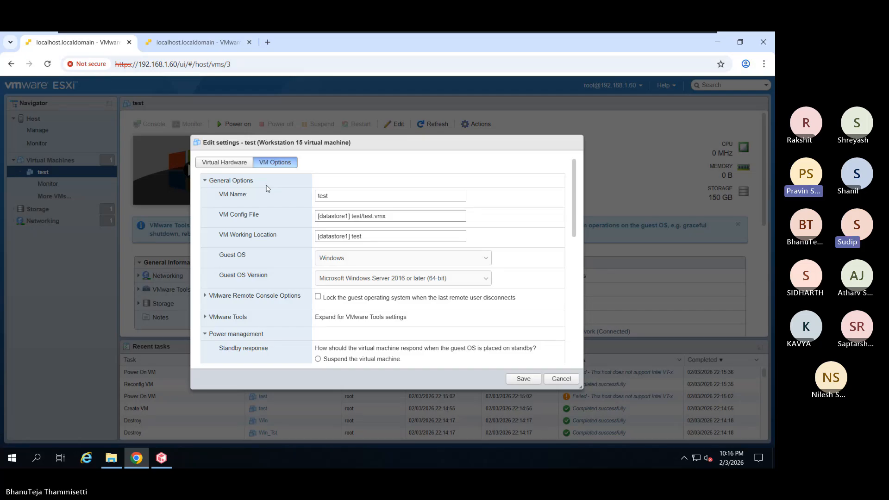
left_click(266, 185)
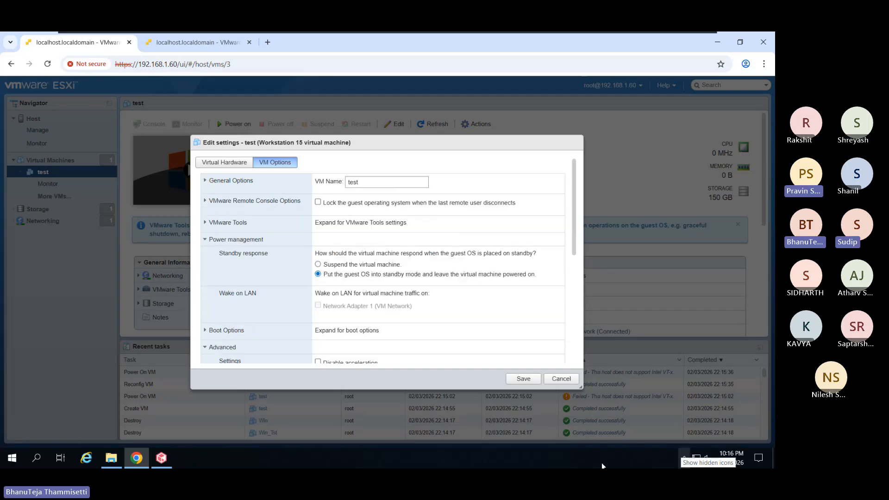